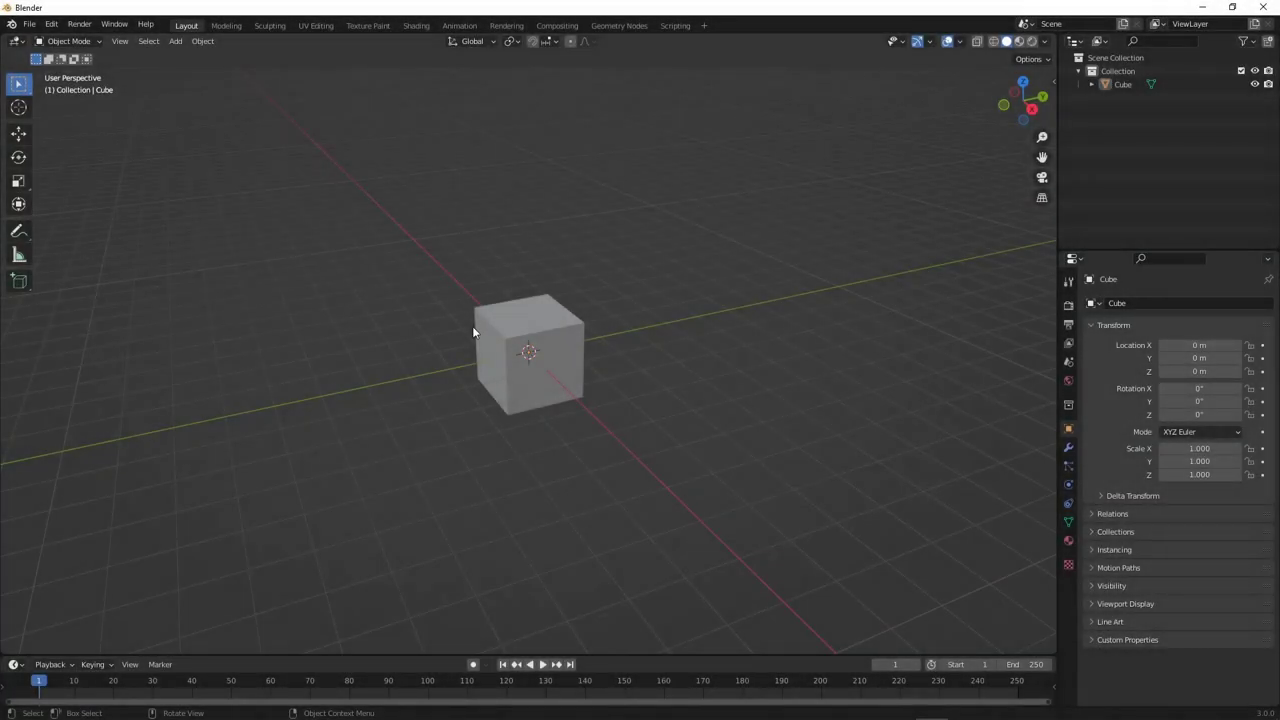
Install the io_mesh_qfmdl.zip add-on archive from Preferences > Add-ons
left_click(54, 28)
left_click(52, 25)
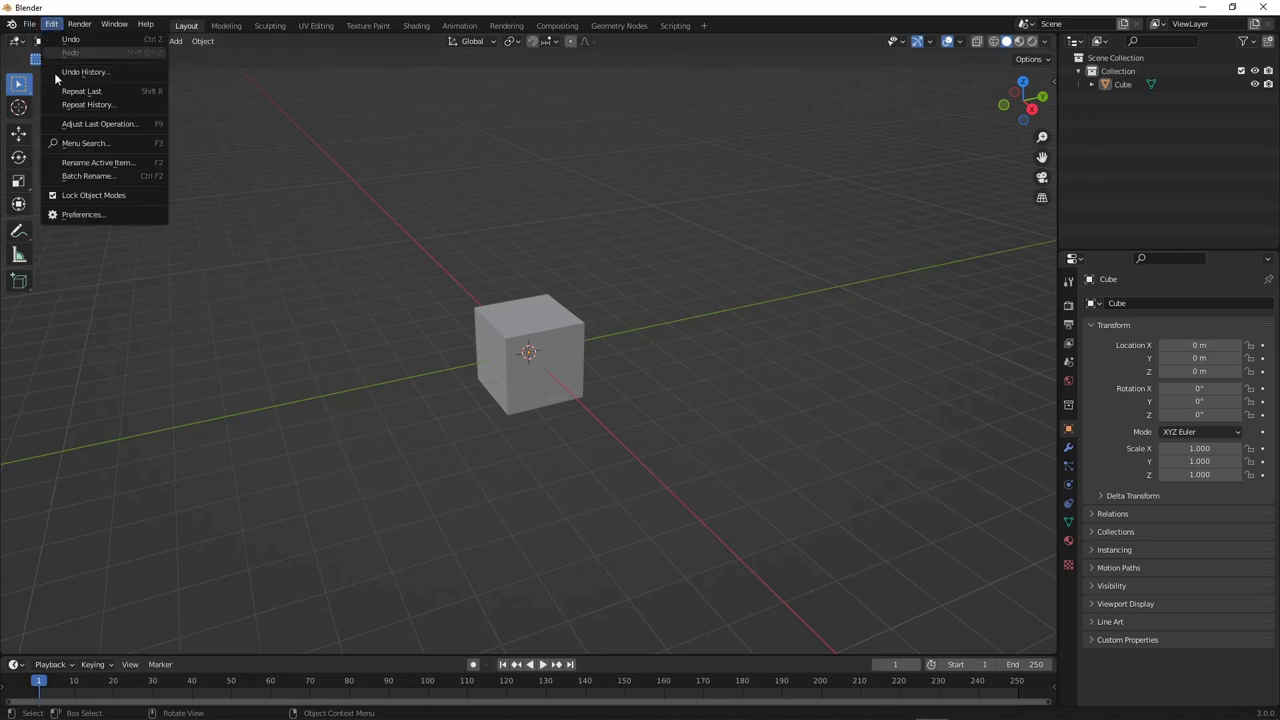
left_click(80, 214)
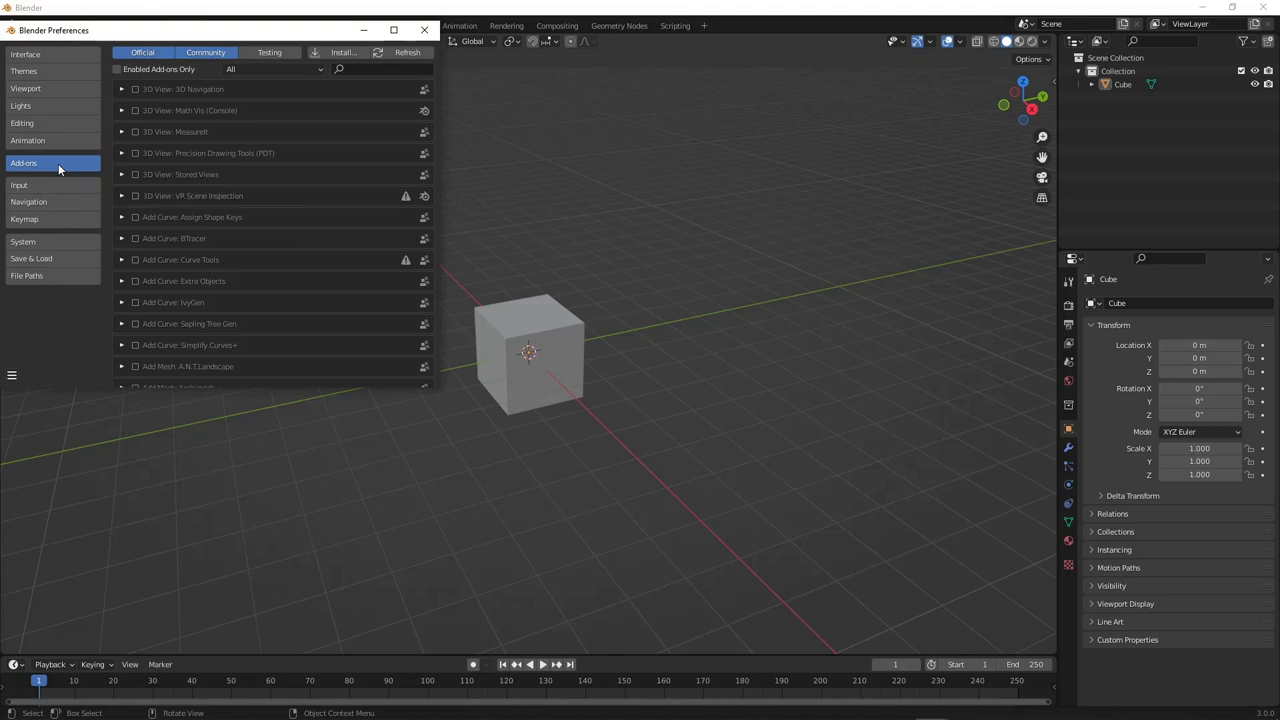
left_click(334, 54)
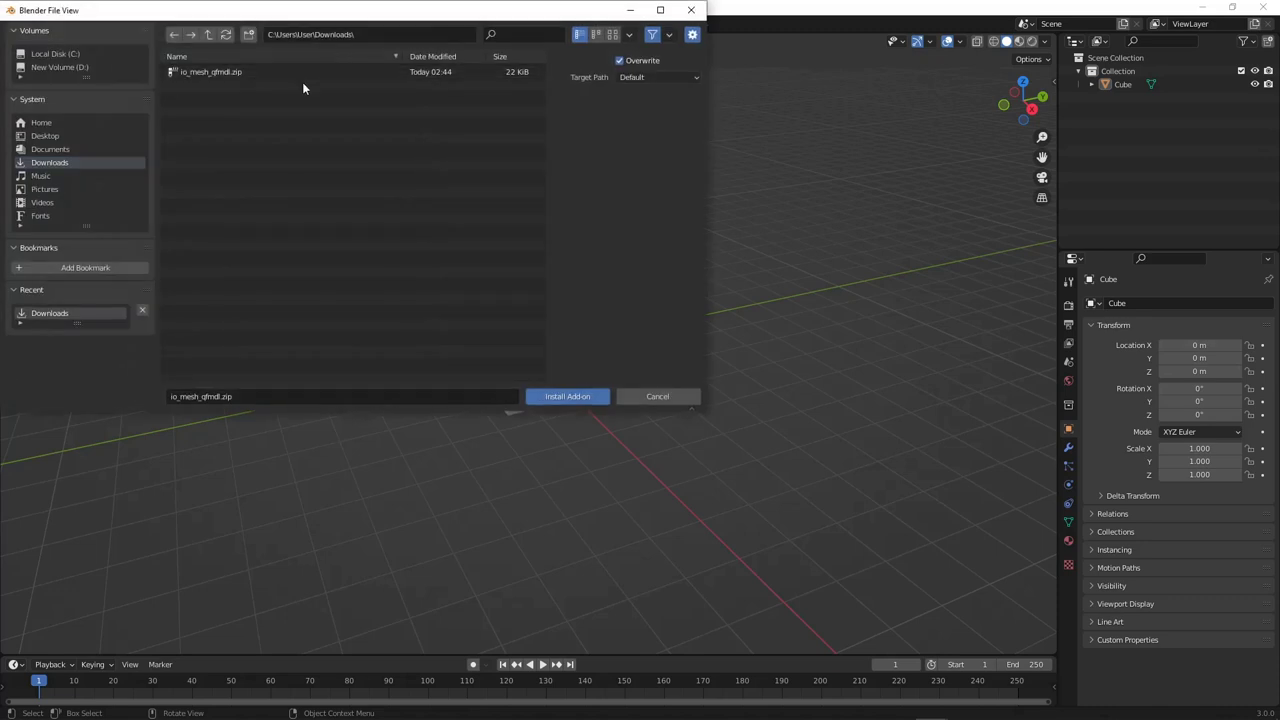
left_click(195, 73)
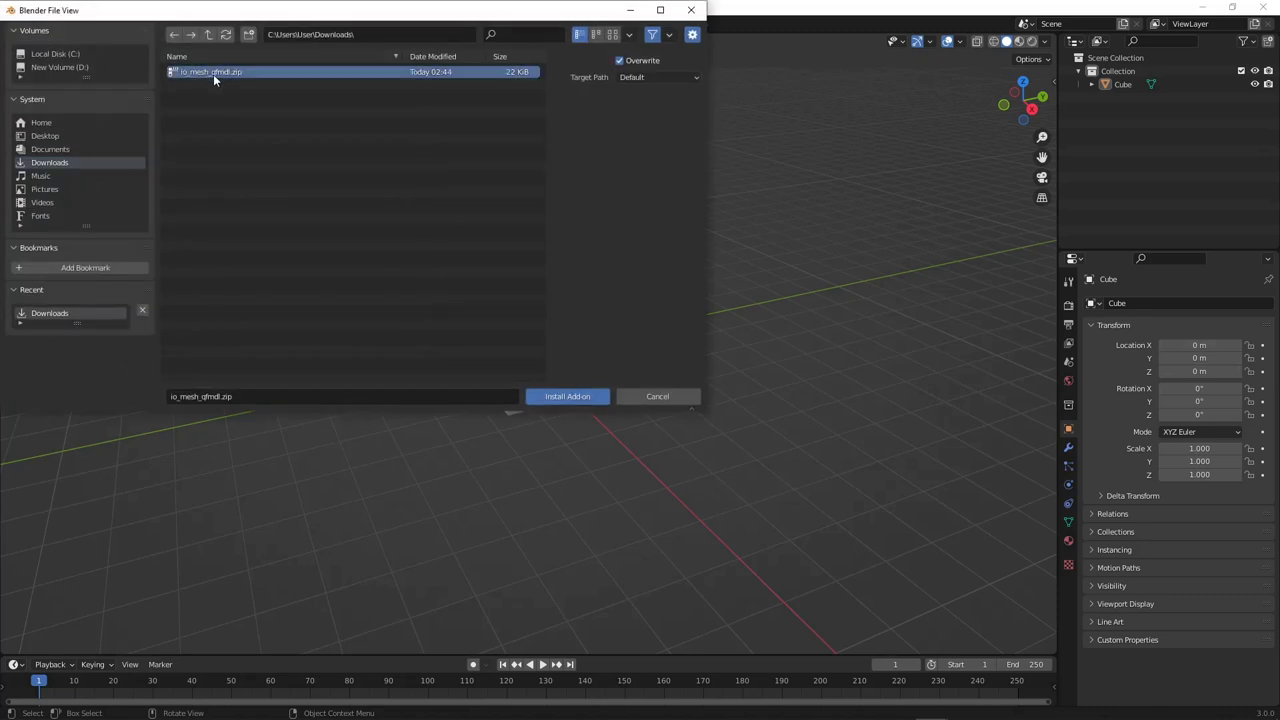
left_click_drag(282, 14, 490, 118)
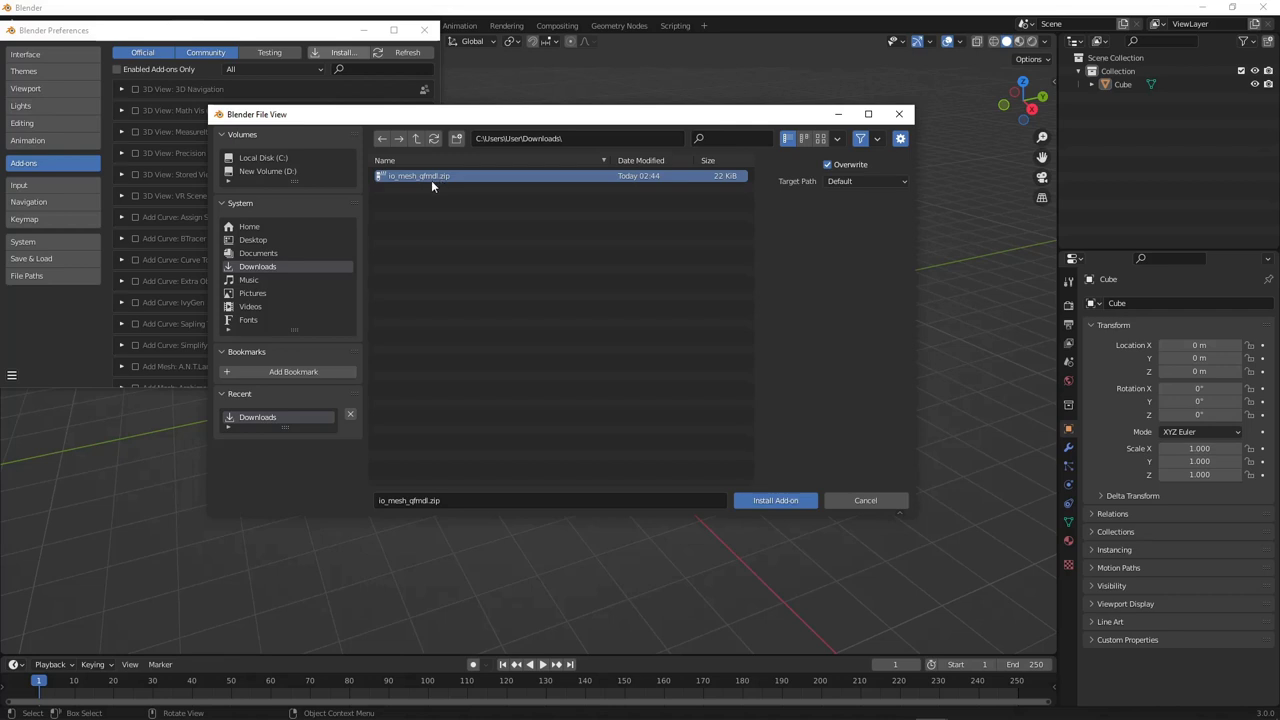
left_click(780, 500)
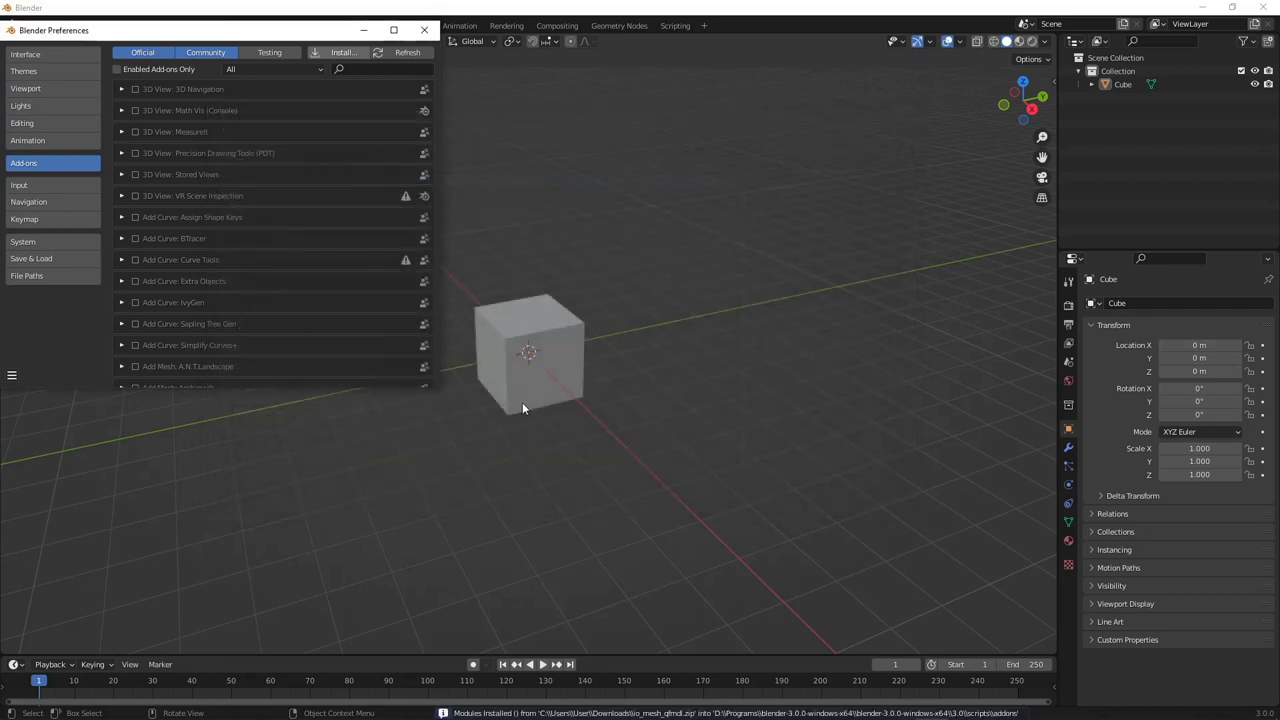
Search 'qua', enable Import-Export: Quake MDL format, and close Preferences
type("qua")
left_click(121, 89)
left_click(121, 89)
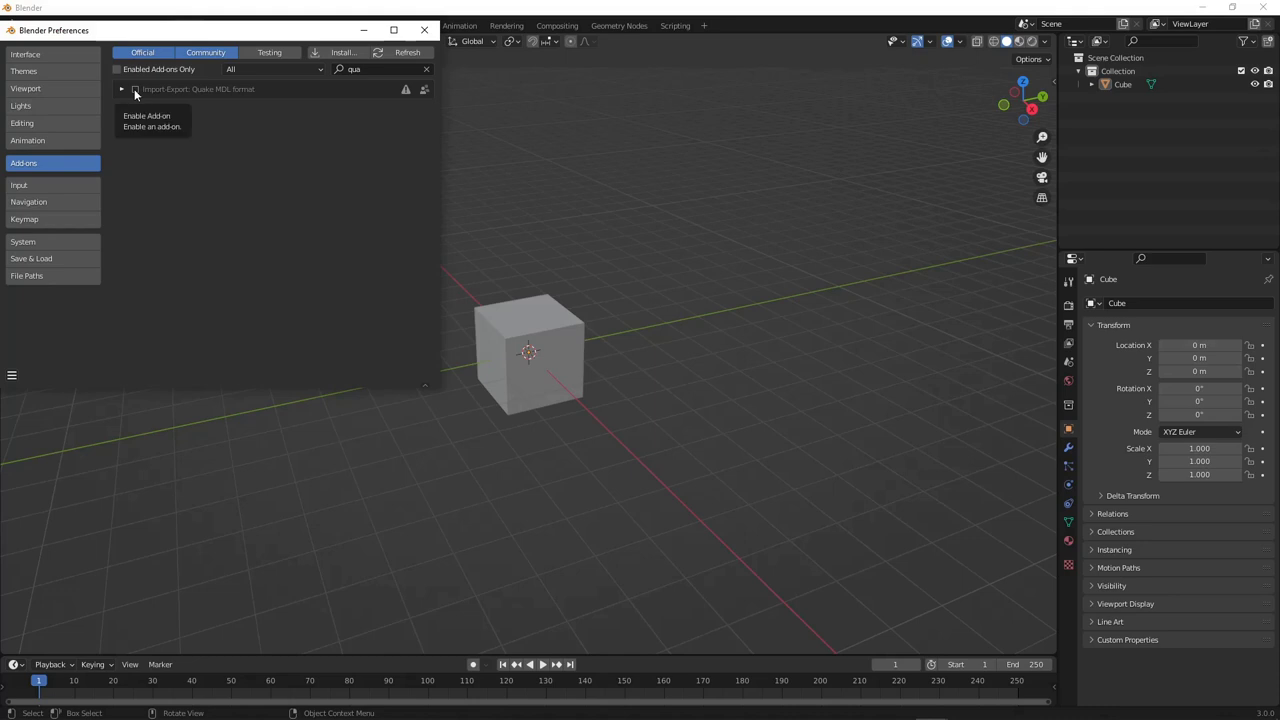
left_click(135, 89)
left_click(479, 327)
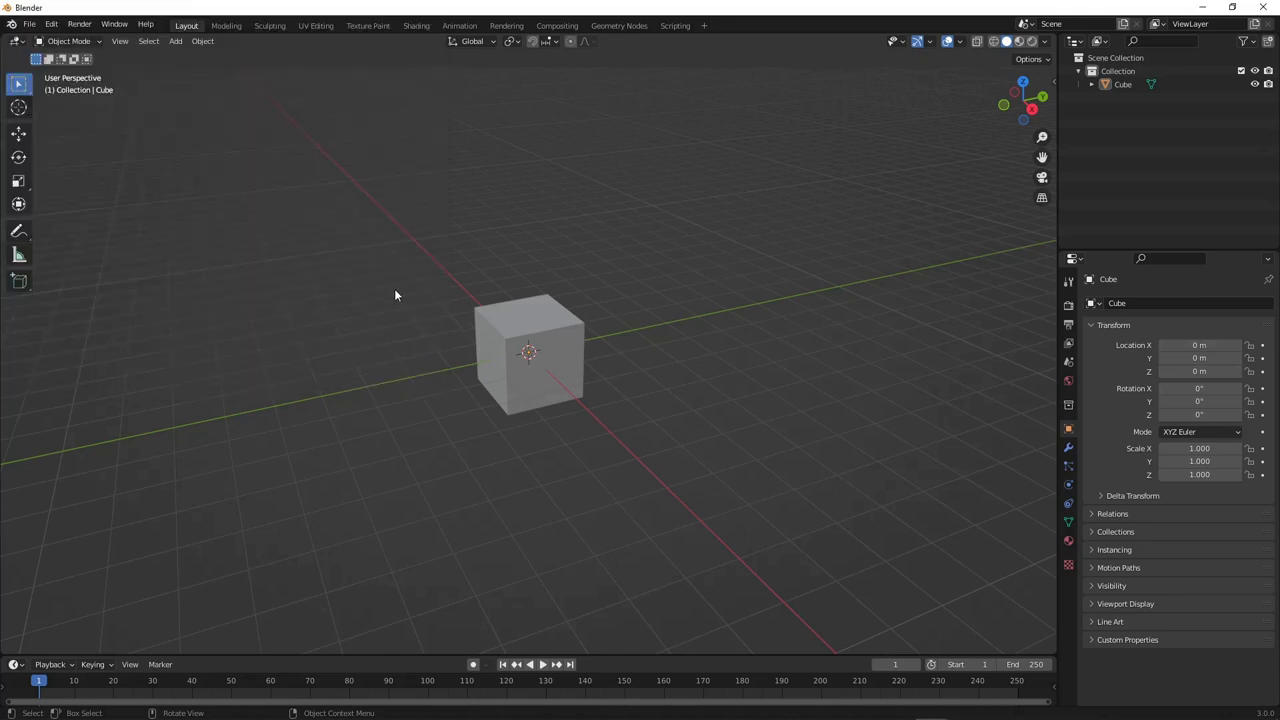
left_click(51, 23)
left_click(51, 23)
left_click(68, 215)
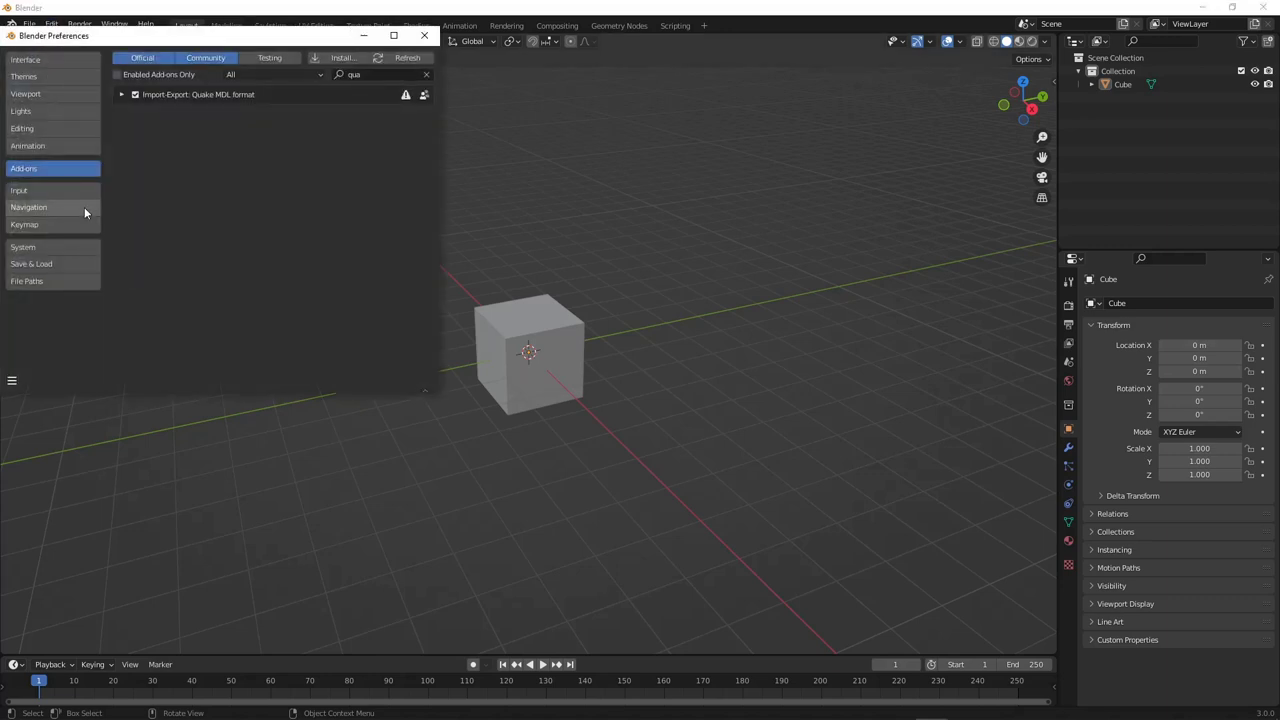
left_click(74, 192)
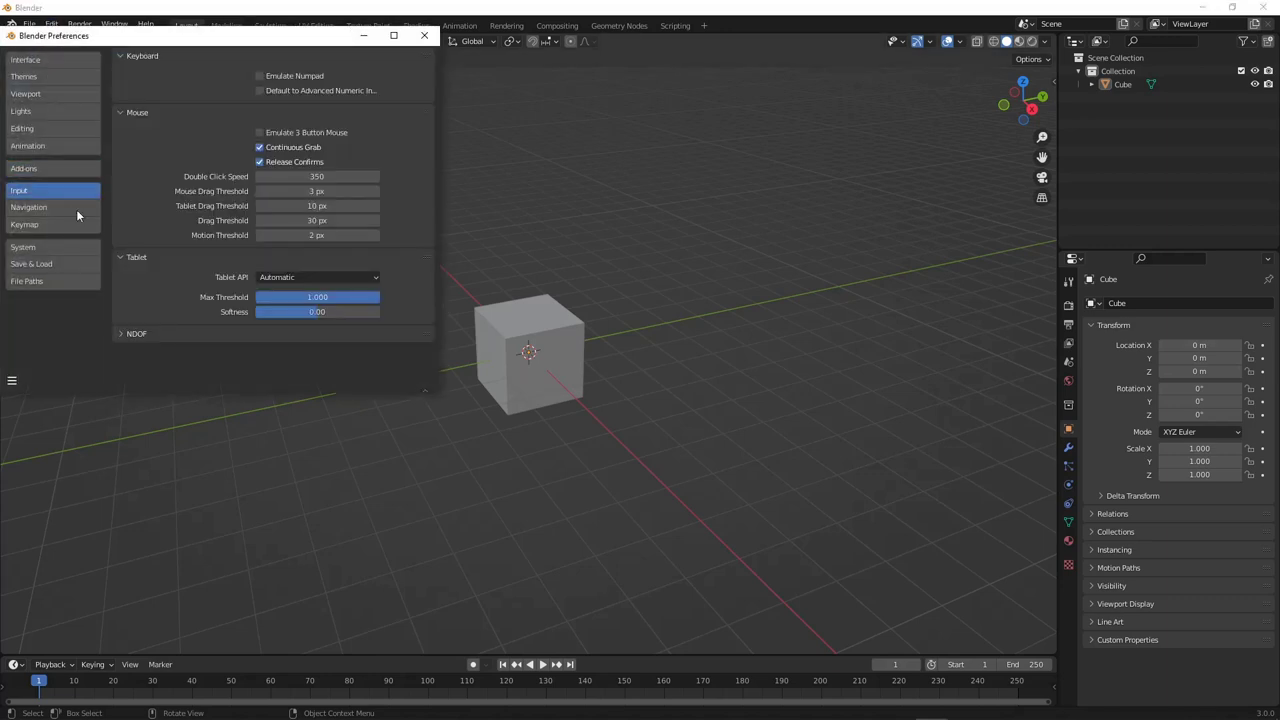
left_click(63, 208)
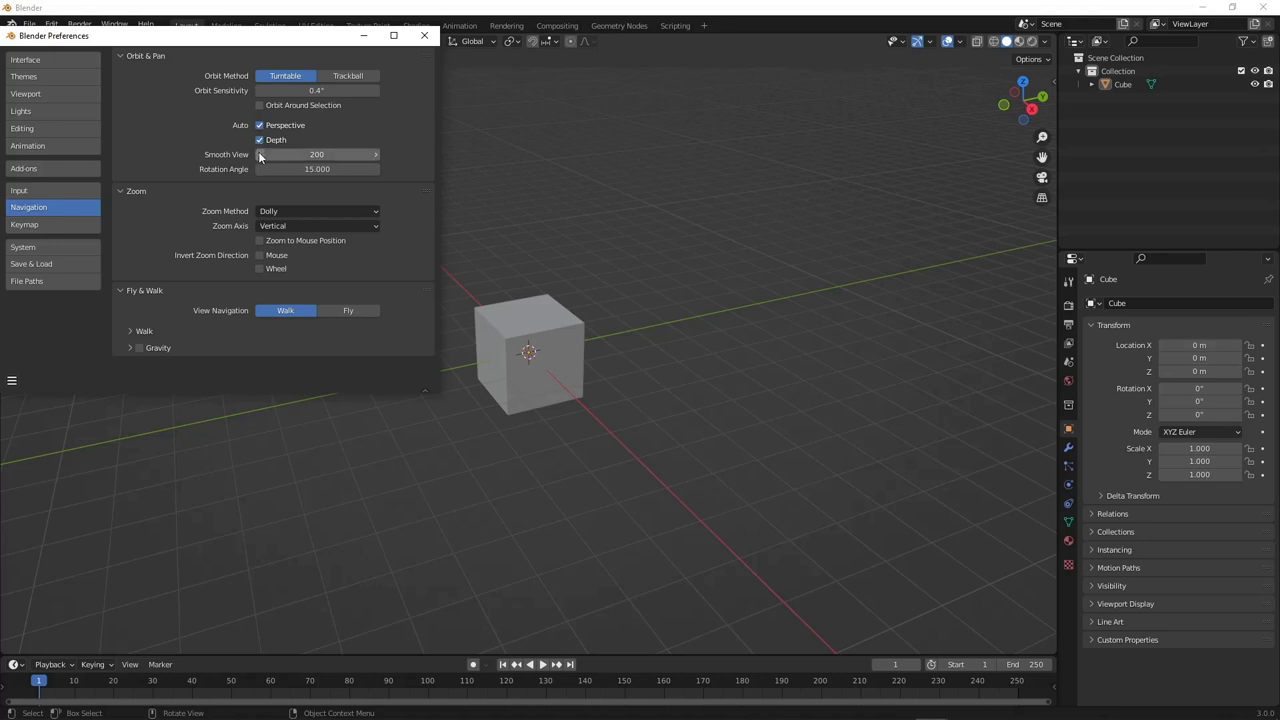
left_click(424, 35)
middle_click_drag(544, 310, 539, 360)
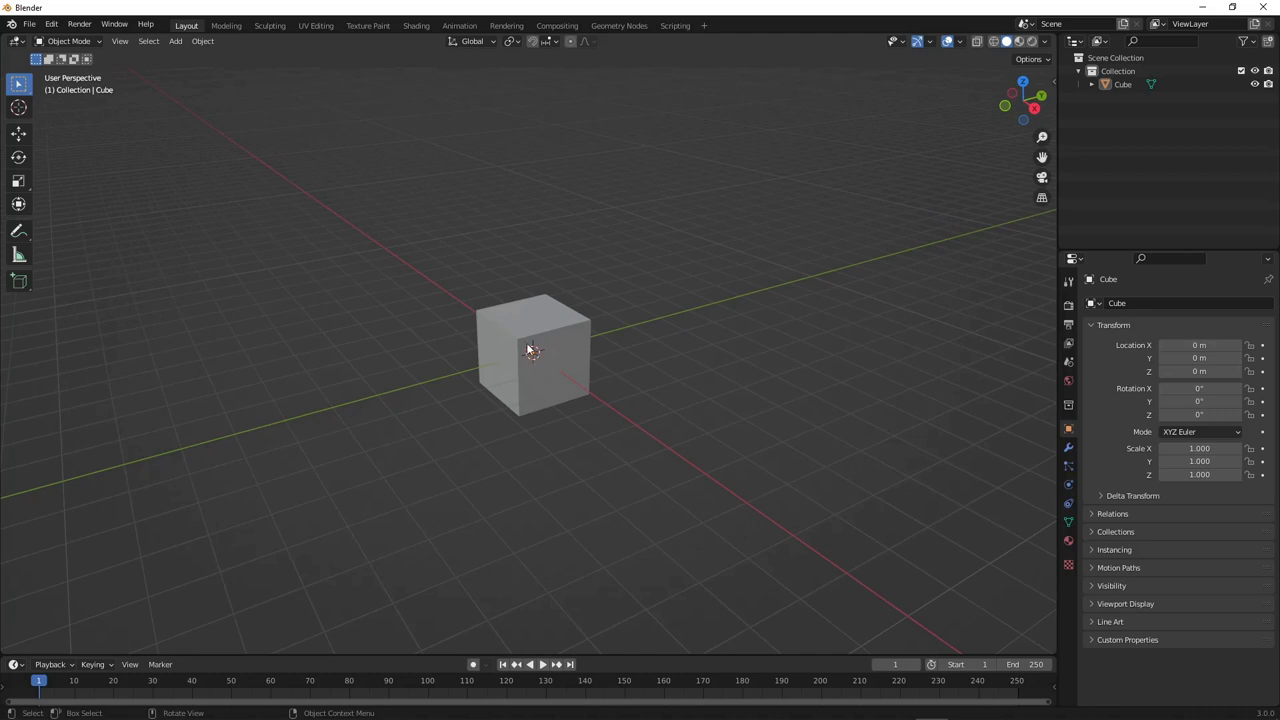
middle_click_drag(797, 354, 548, 398)
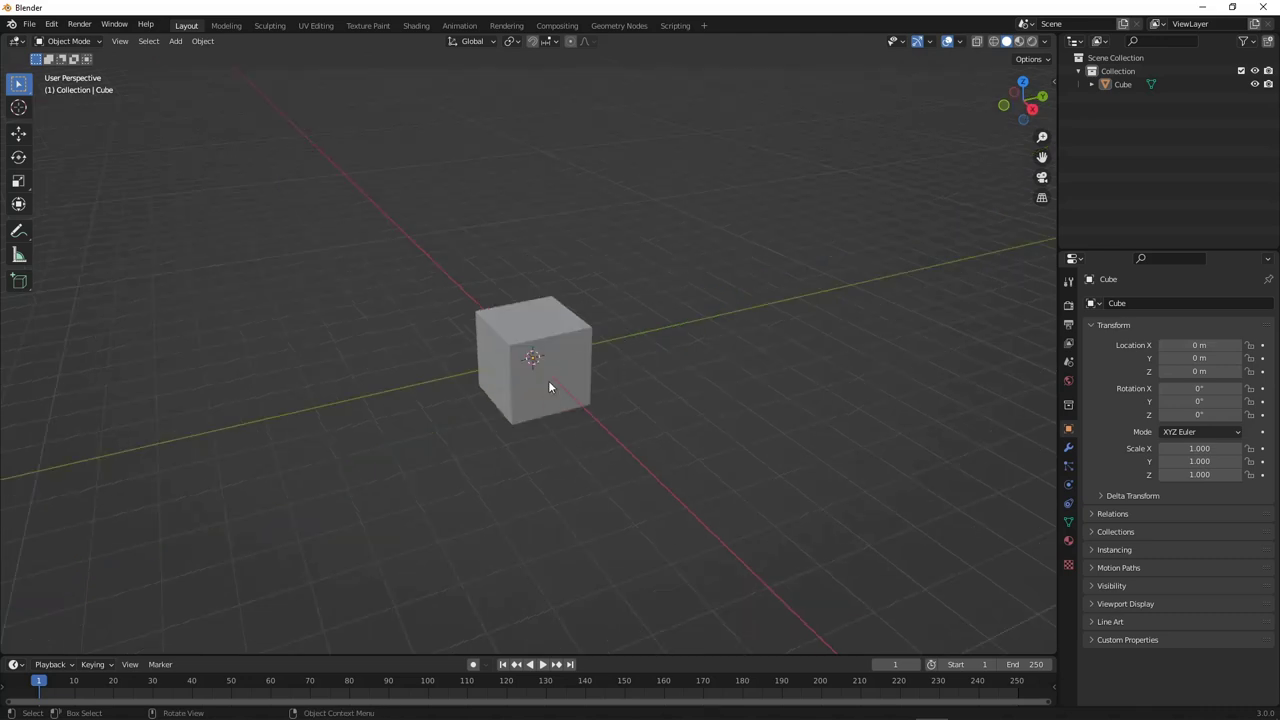
key("Tab")
key("Tab")
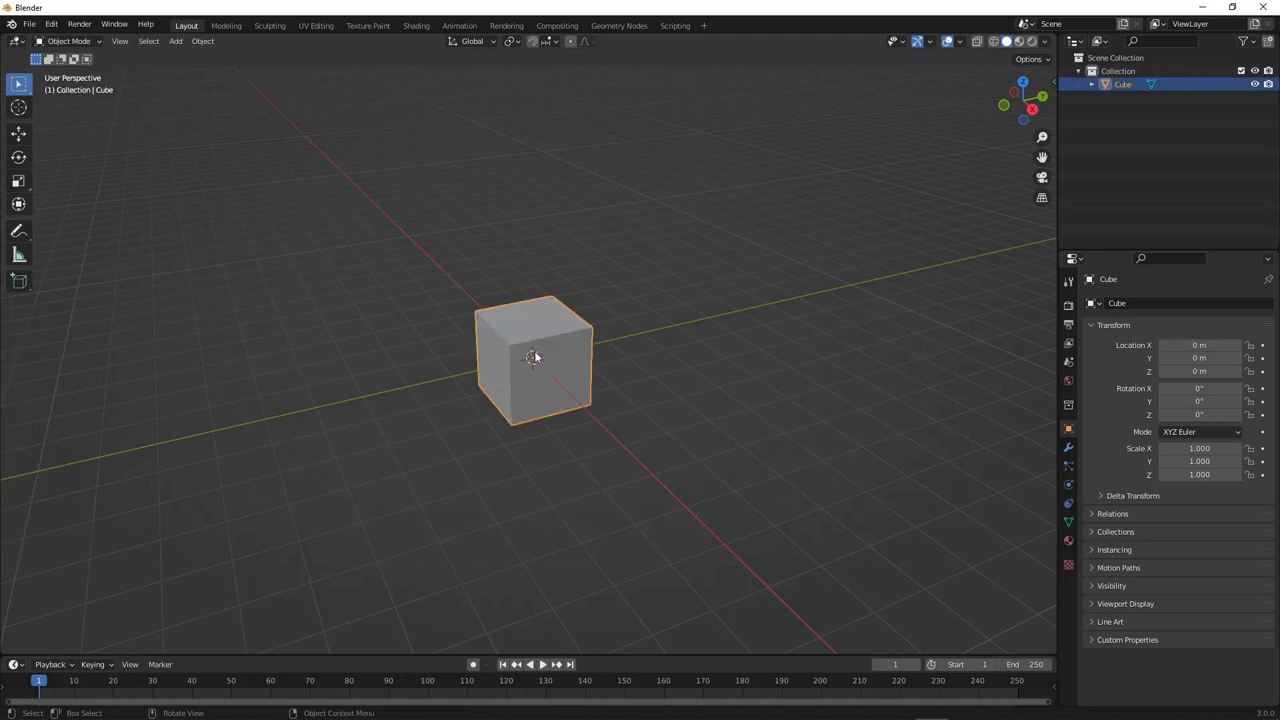
left_click(56, 42)
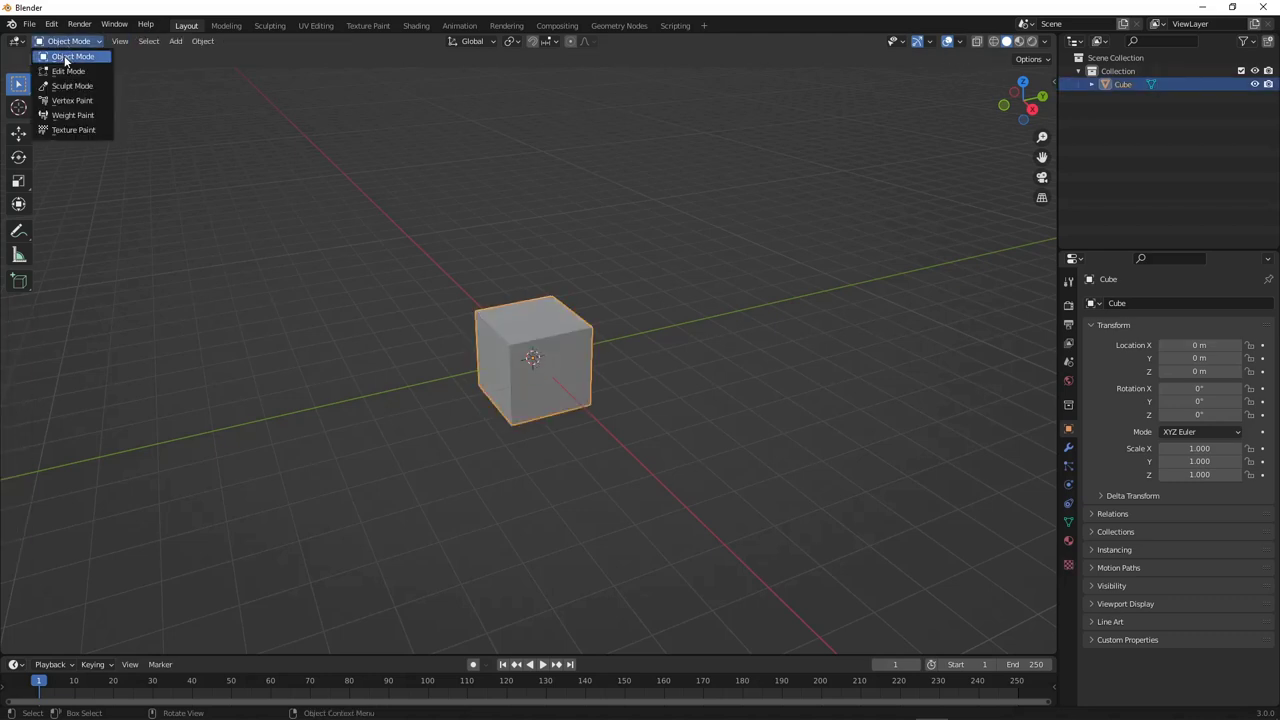
key("g")
key("Escape")
key("r")
key("Escape")
key("s")
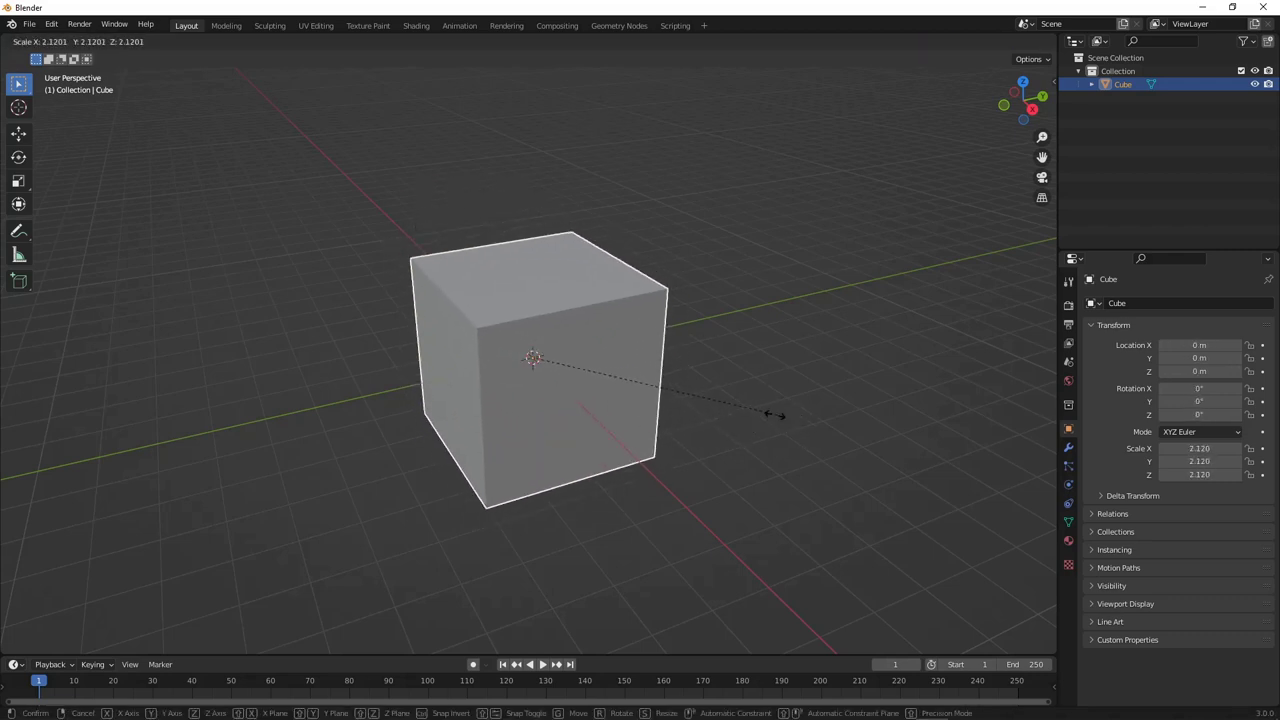
key("Escape")
mouse_move(550, 393)
middle_mouse_down()
mouse_move(541, 357)
mouse_move(537, 372)
middle_mouse_up()
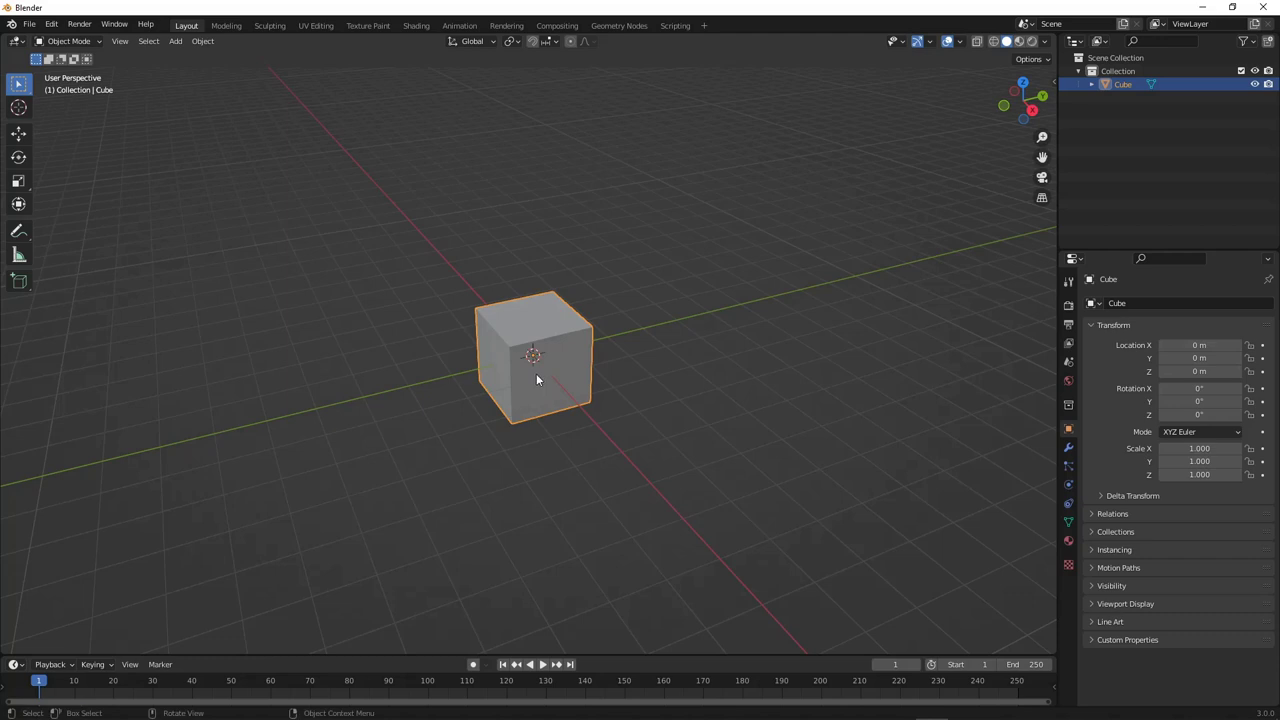
Switch the cube to Edit Mode and try edge, vertex and face selection on it
left_click(74, 41)
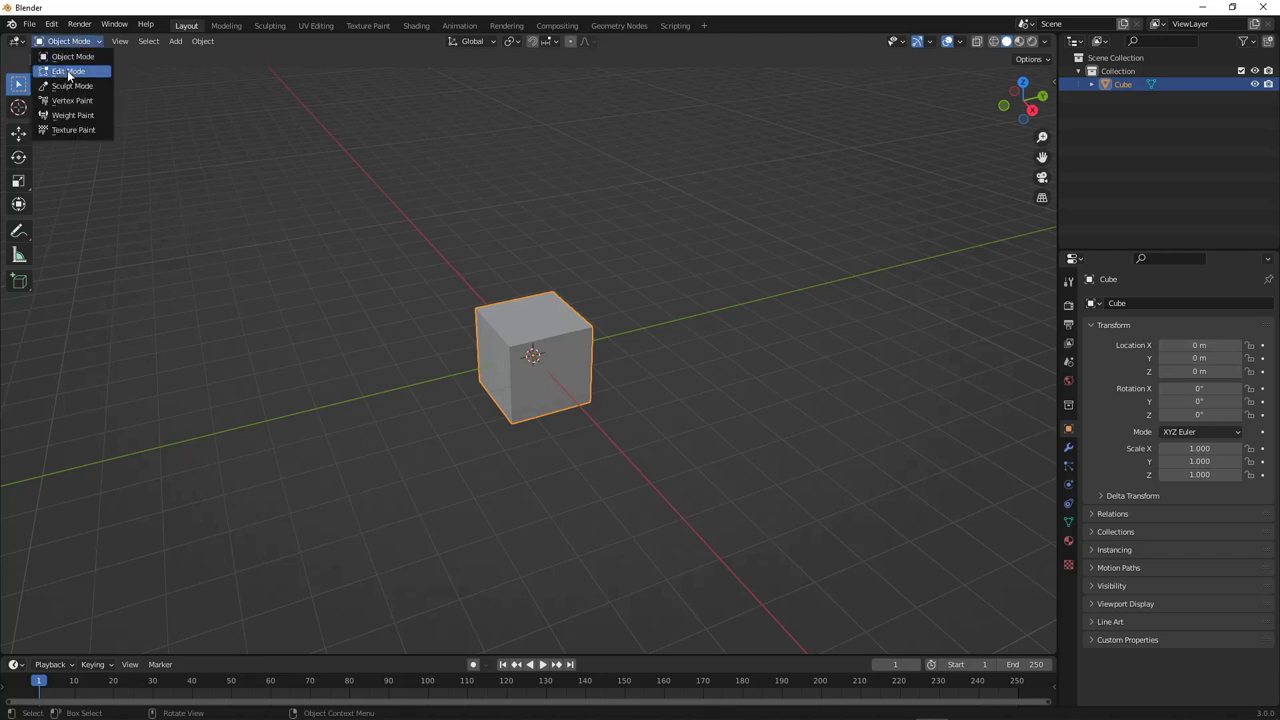
left_click(67, 71)
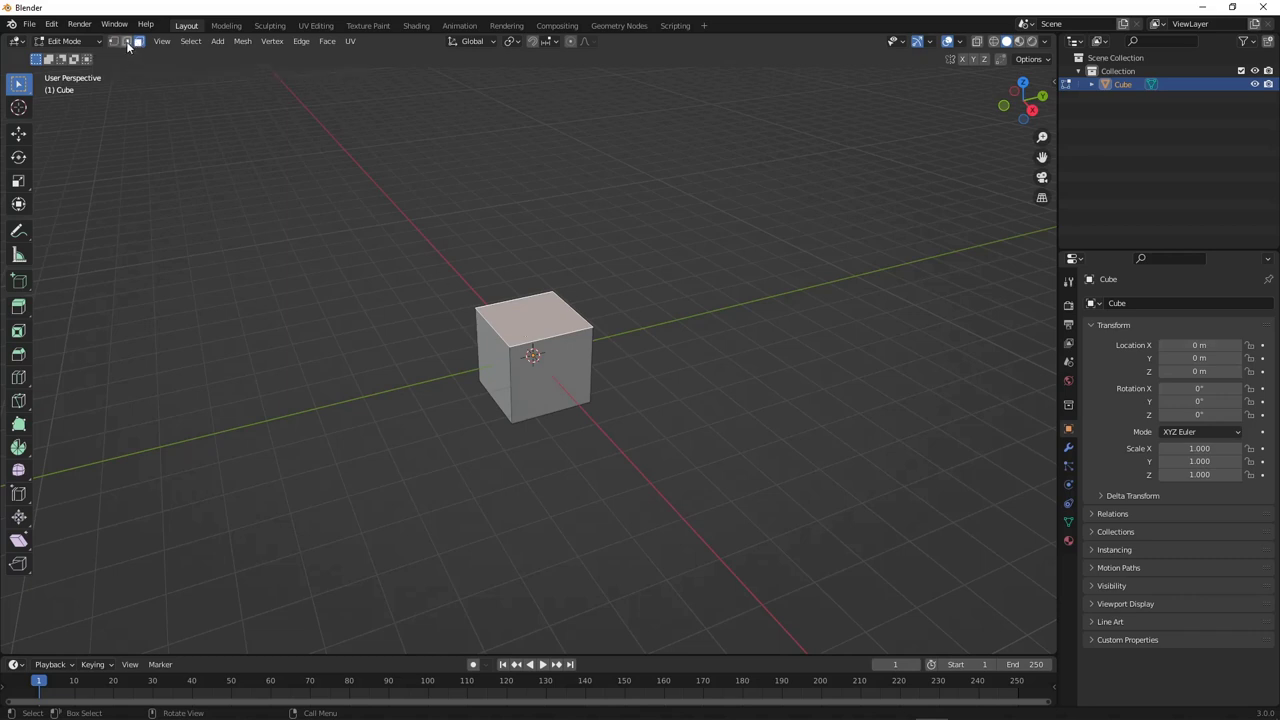
left_click(126, 42)
left_click(492, 330)
left_click(558, 292)
left_click(113, 42)
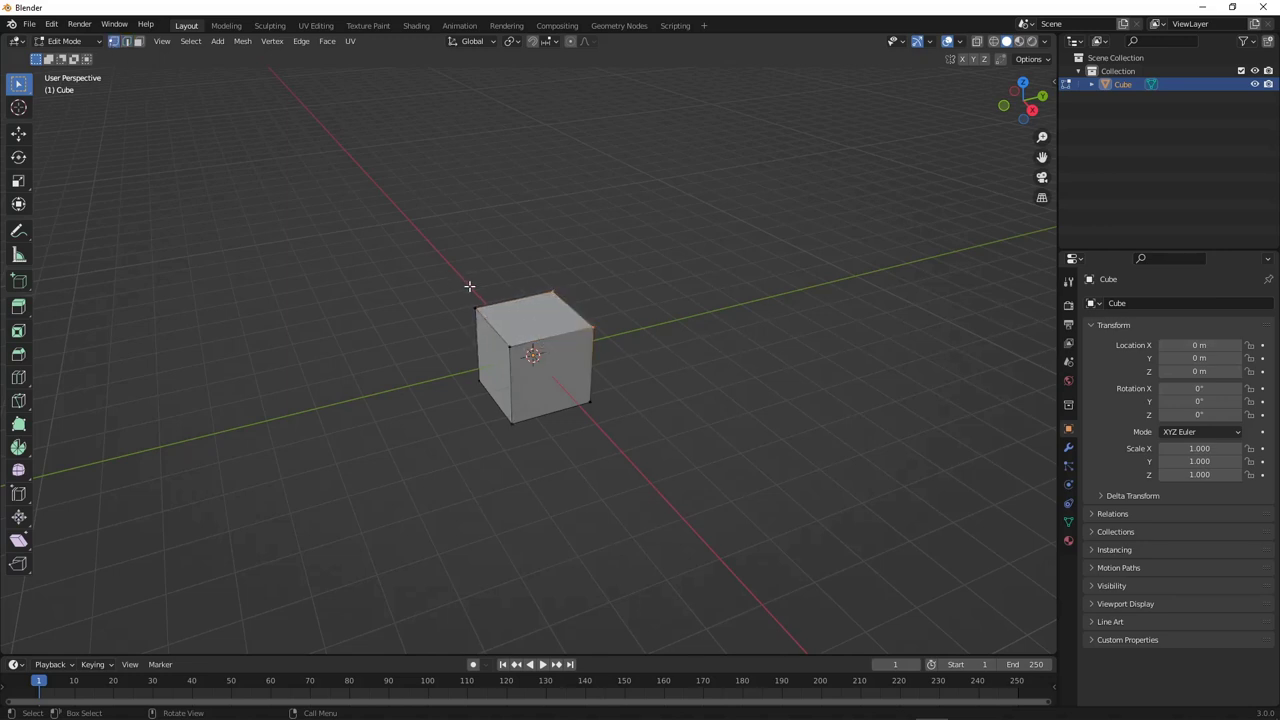
key("3")
middle_click_drag(560, 300, 121, 77)
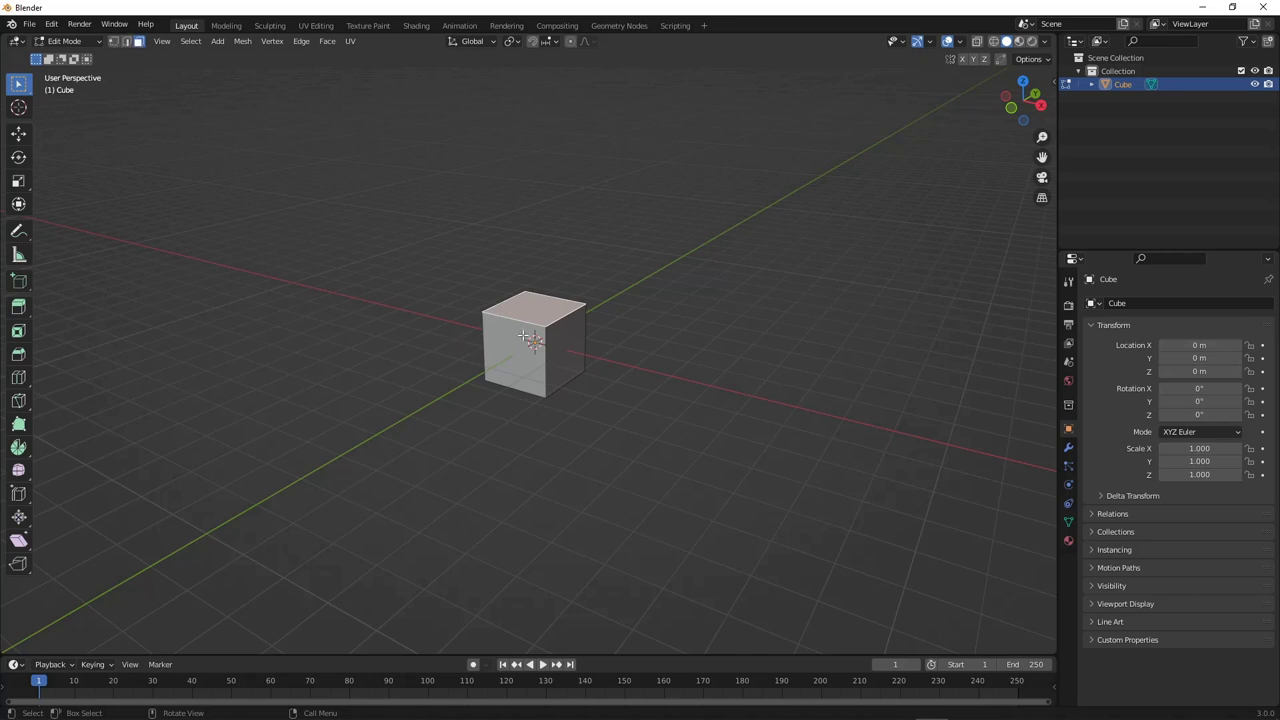
left_click(554, 349)
key("shift")
middle_click_drag(564, 337, 604, 321, "shift")
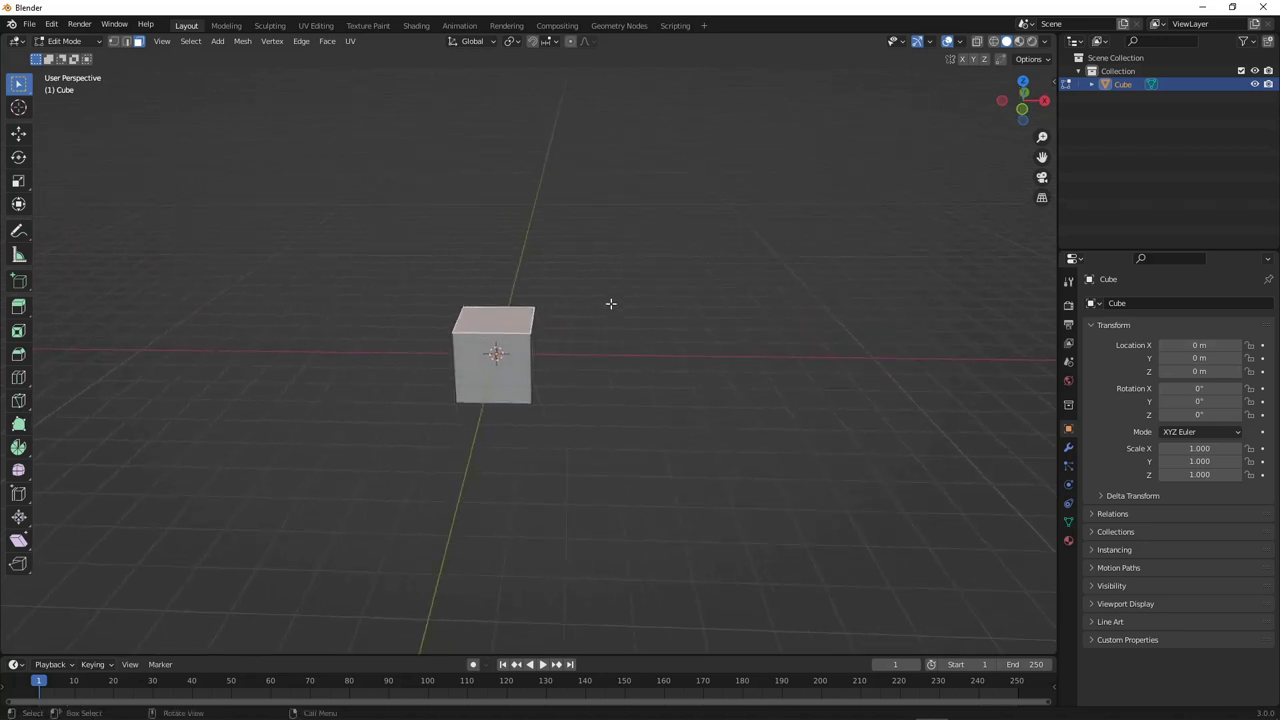
key("s")
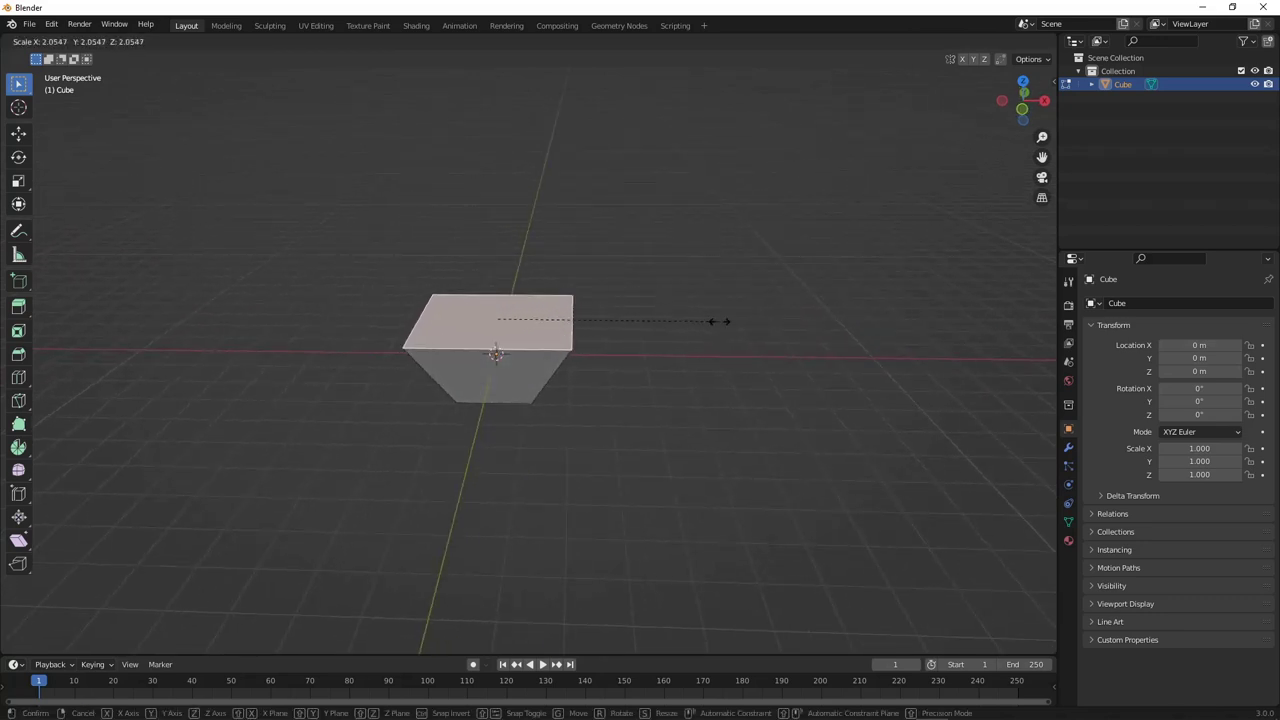
left_click(720, 320)
middle_click_drag(720, 320, 463, 398)
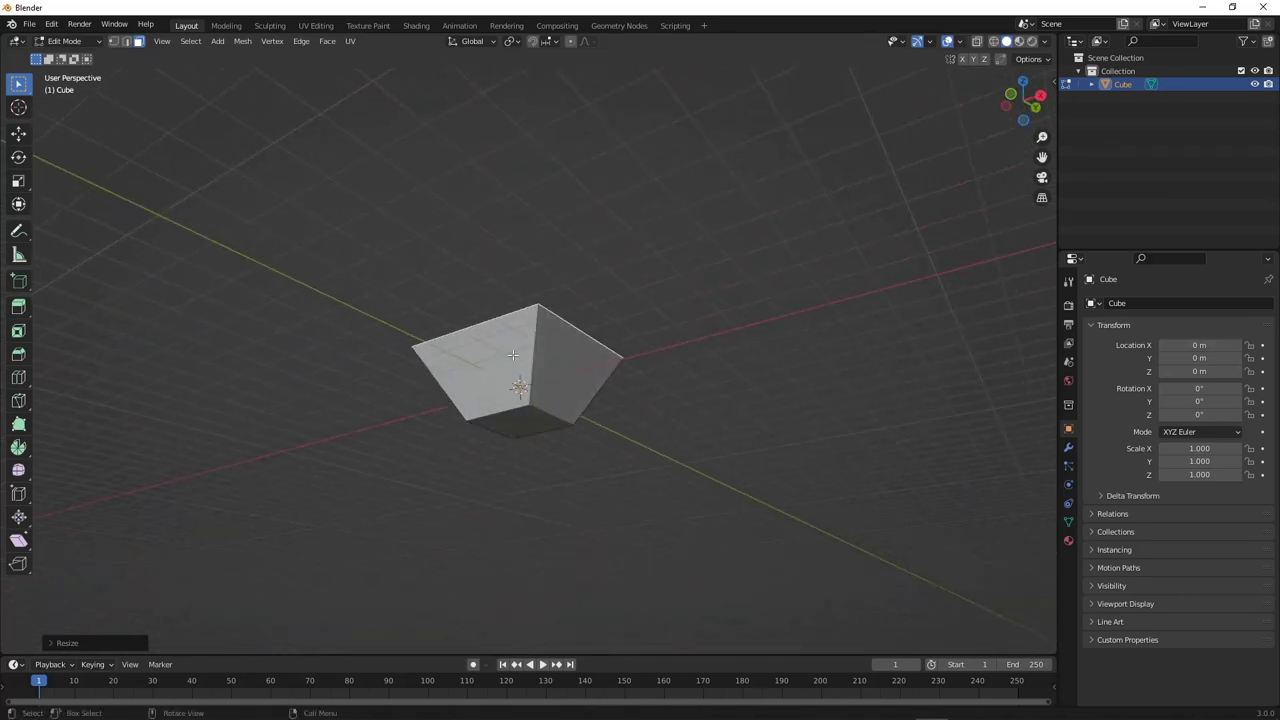
middle_click_drag(512, 354, 608, 366)
key("s")
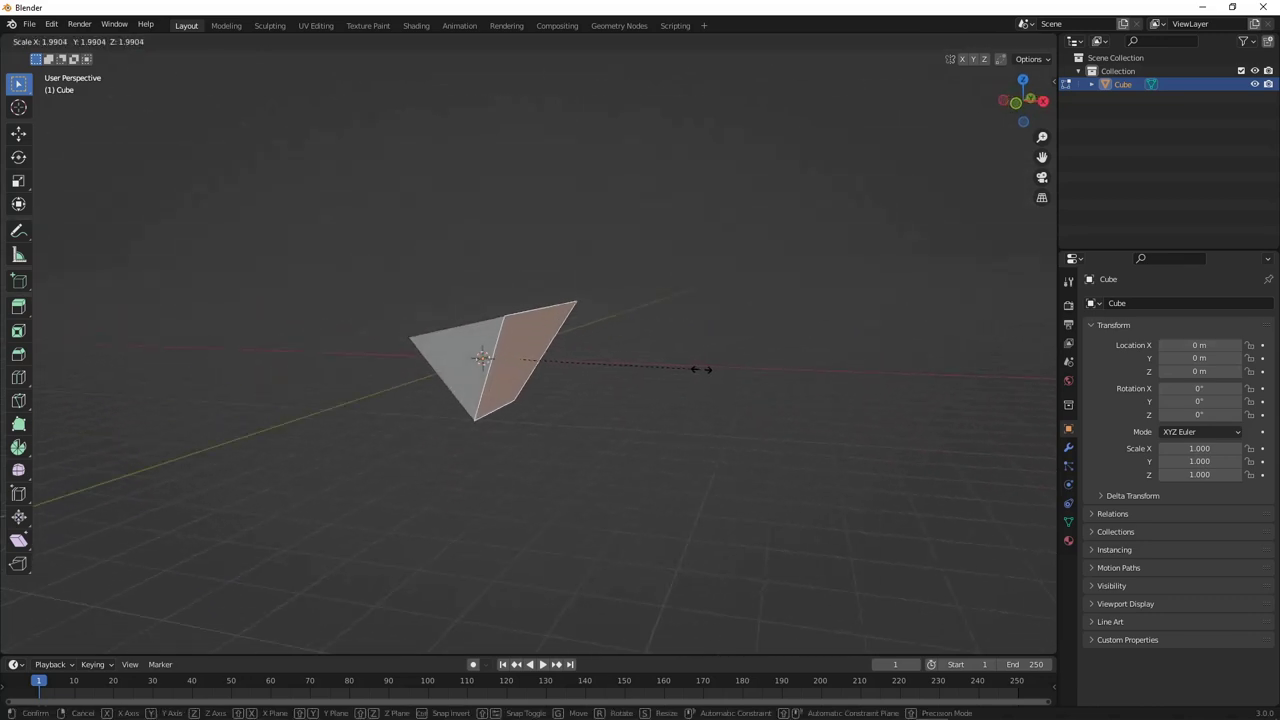
right_click(701, 369)
middle_click_drag(701, 369, 642, 356)
key("s")
right_click(638, 362)
key("g")
key("z")
key("Escape")
key("g")
key("z")
left_click(630, 268)
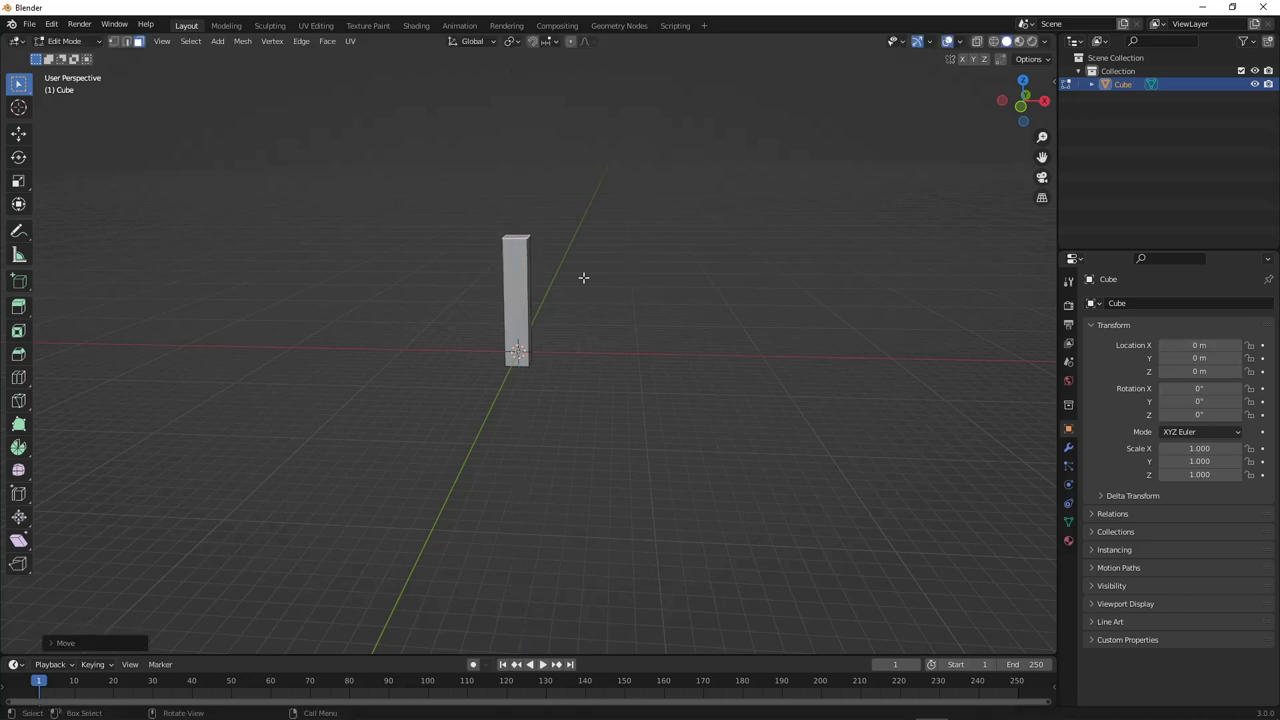
middle_click_drag(547, 301, 646, 434)
scroll(534, 320, "up", 3)
key("s")
left_click(677, 269)
key("r")
left_click(534, 349)
middle_click_drag(534, 349, 534, 191)
key("ctrl+z")
left_click(525, 170)
middle_click_drag(542, 290, 626, 395)
key("ctrl+z")
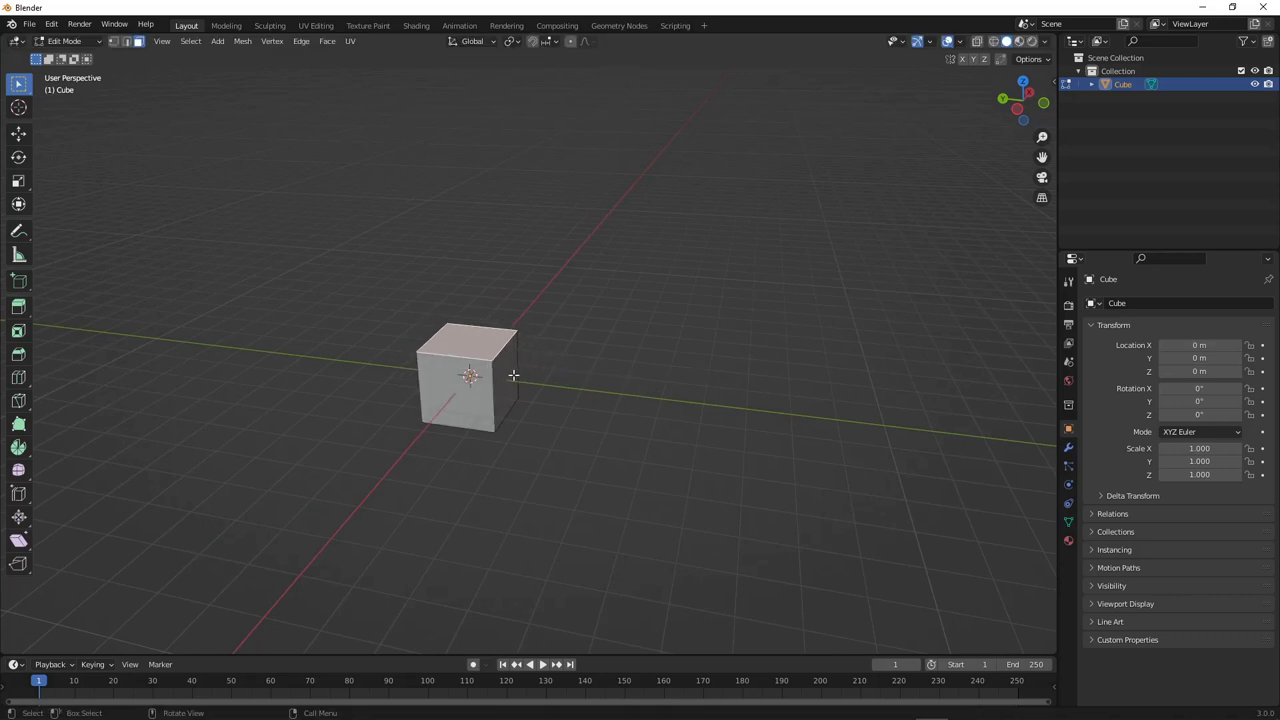
In face select mode, select the cube's front face
key("2")
left_click(114, 42)
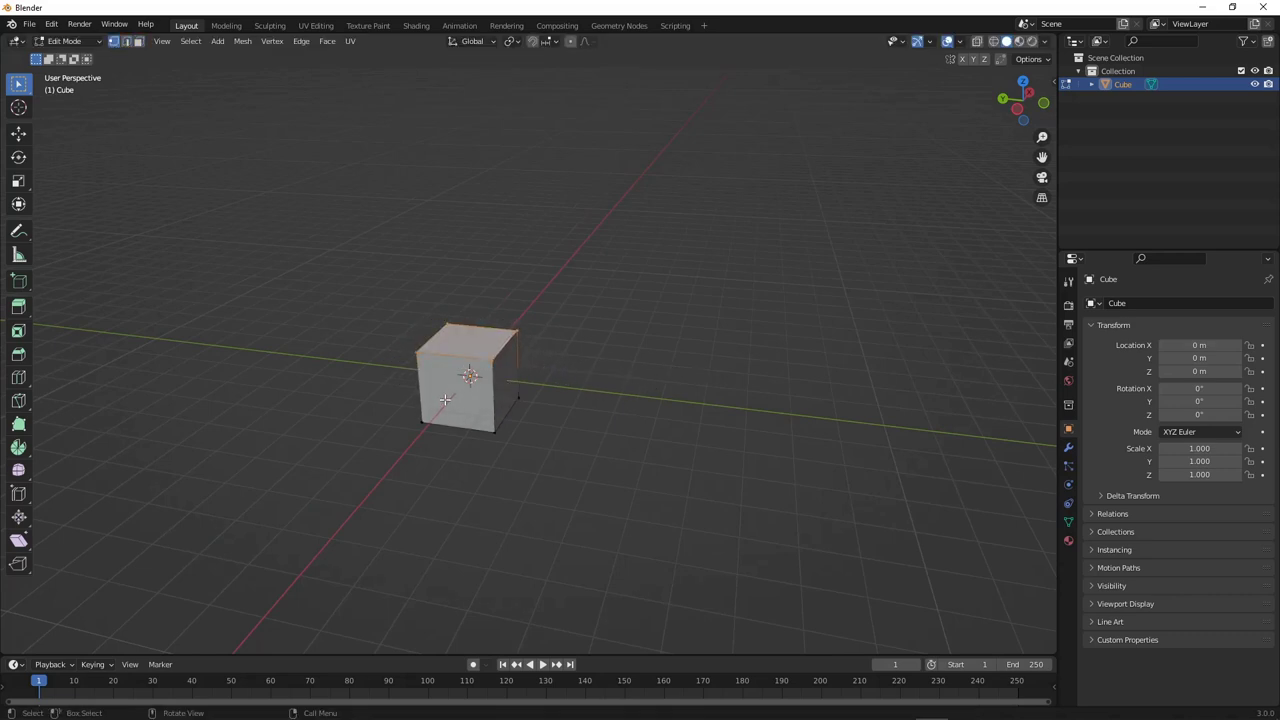
key("3")
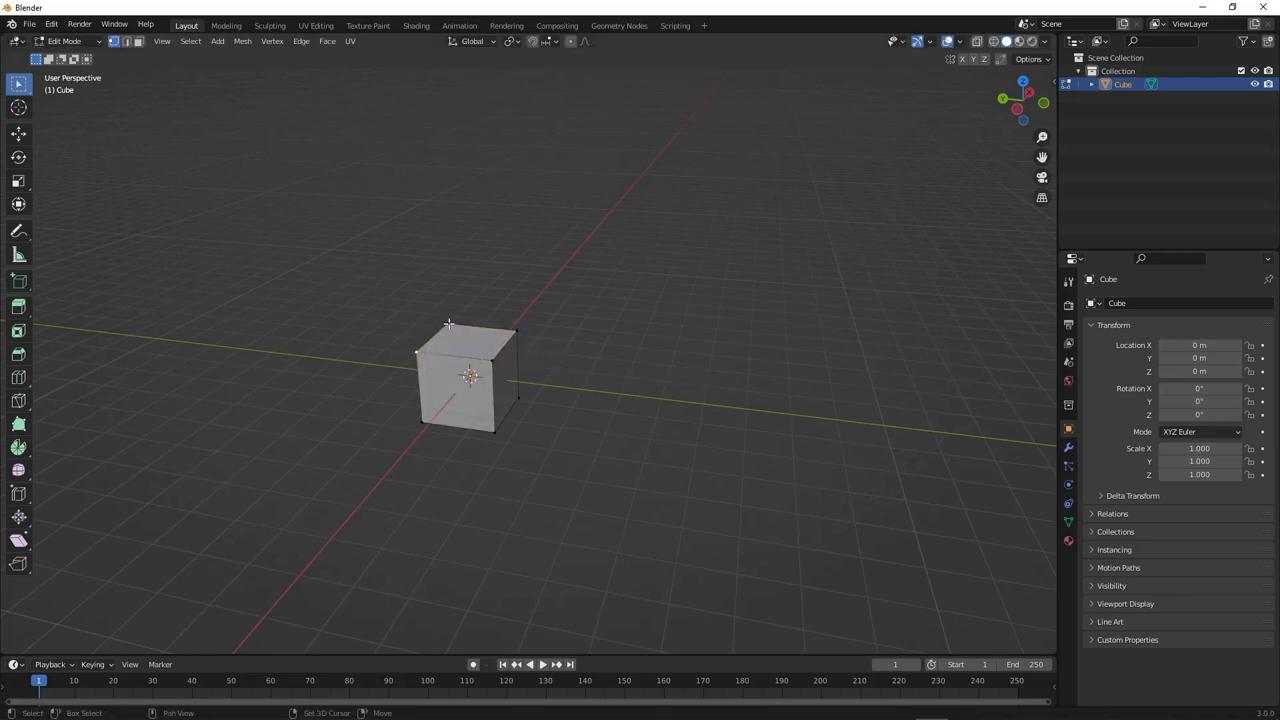
middle_click_drag(470, 376, 624, 342)
left_click(513, 353)
Scale the front face narrower along X, then inspect the resulting wedge
key("s")
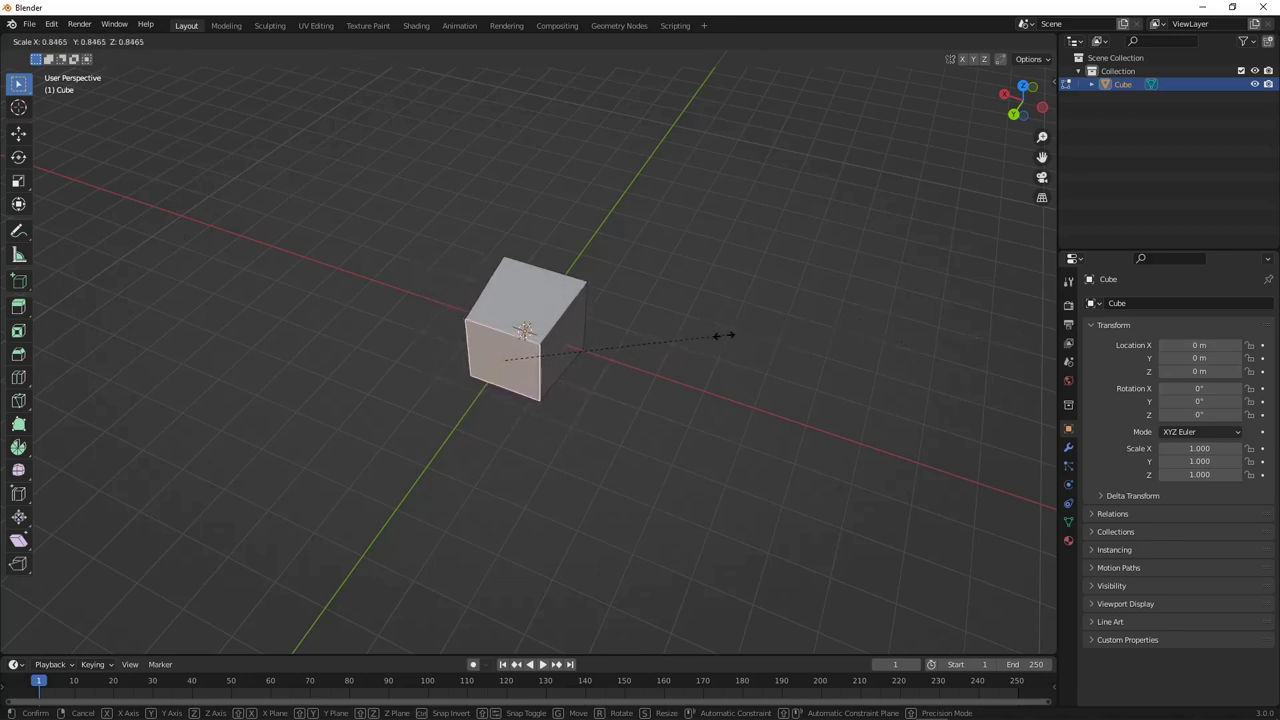
key("x")
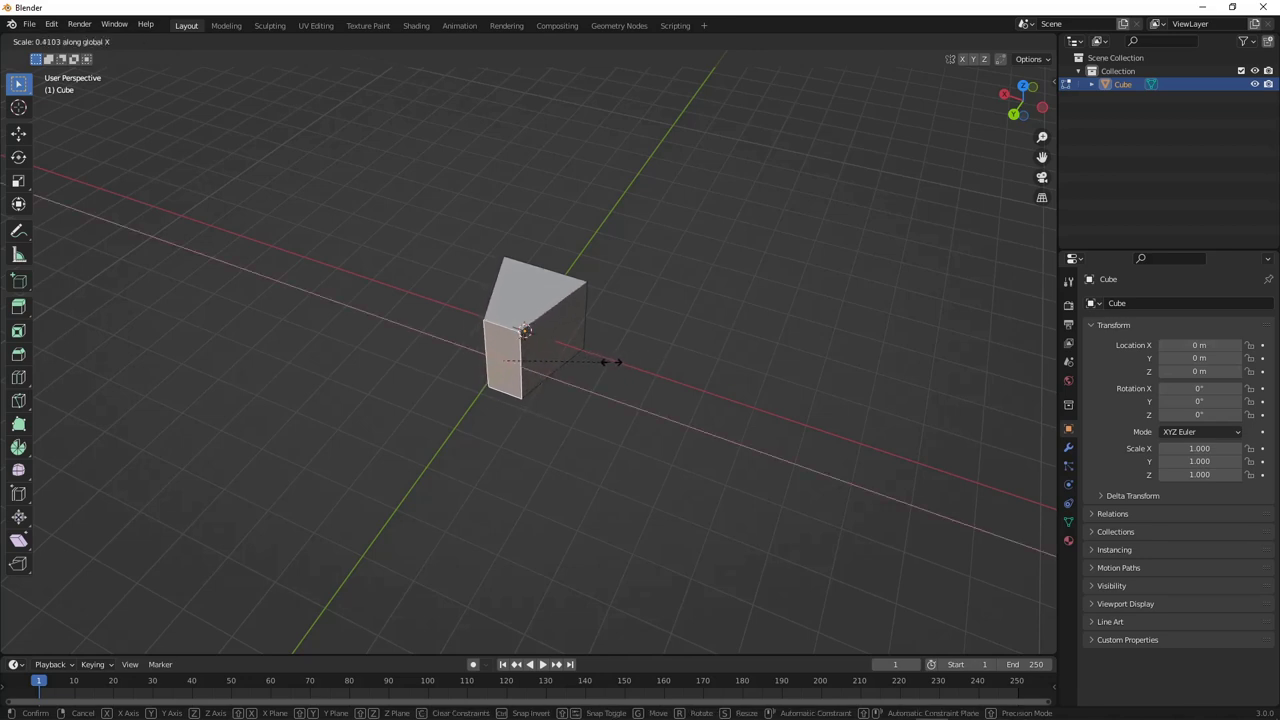
left_click(571, 351)
middle_click_drag(571, 351, 667, 370)
left_click(594, 345)
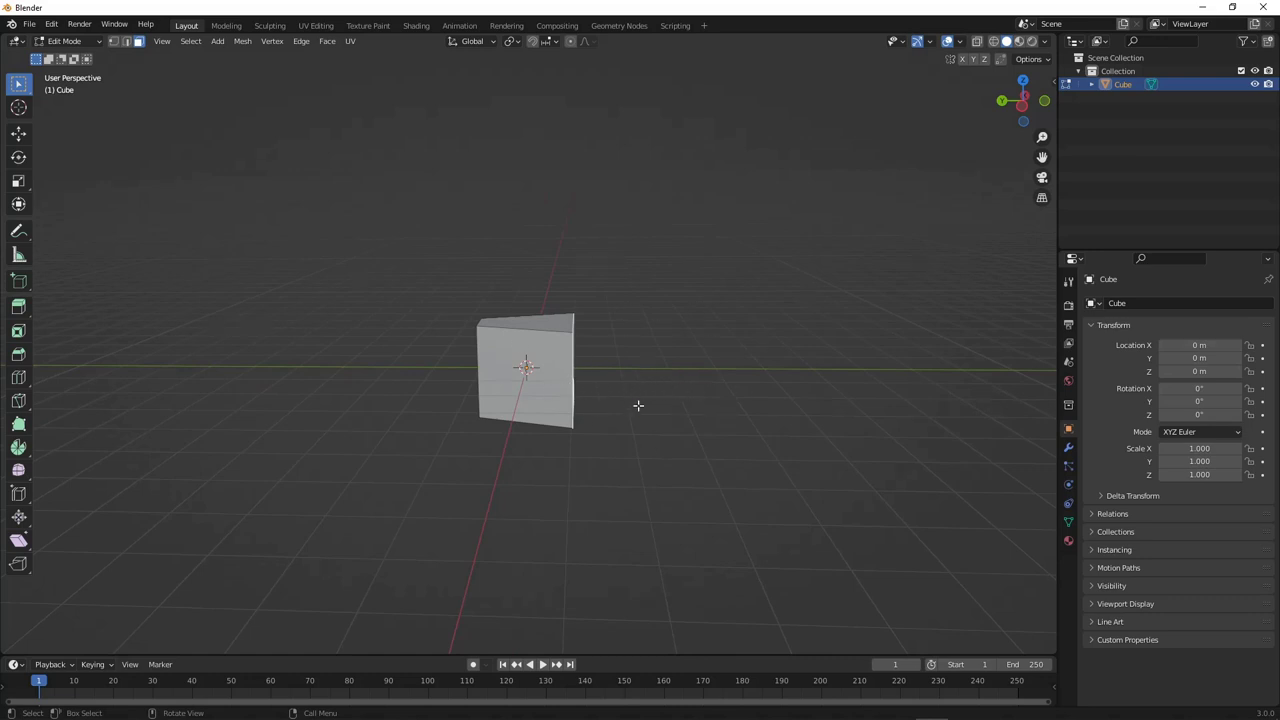
middle_click_drag(603, 434, 492, 366)
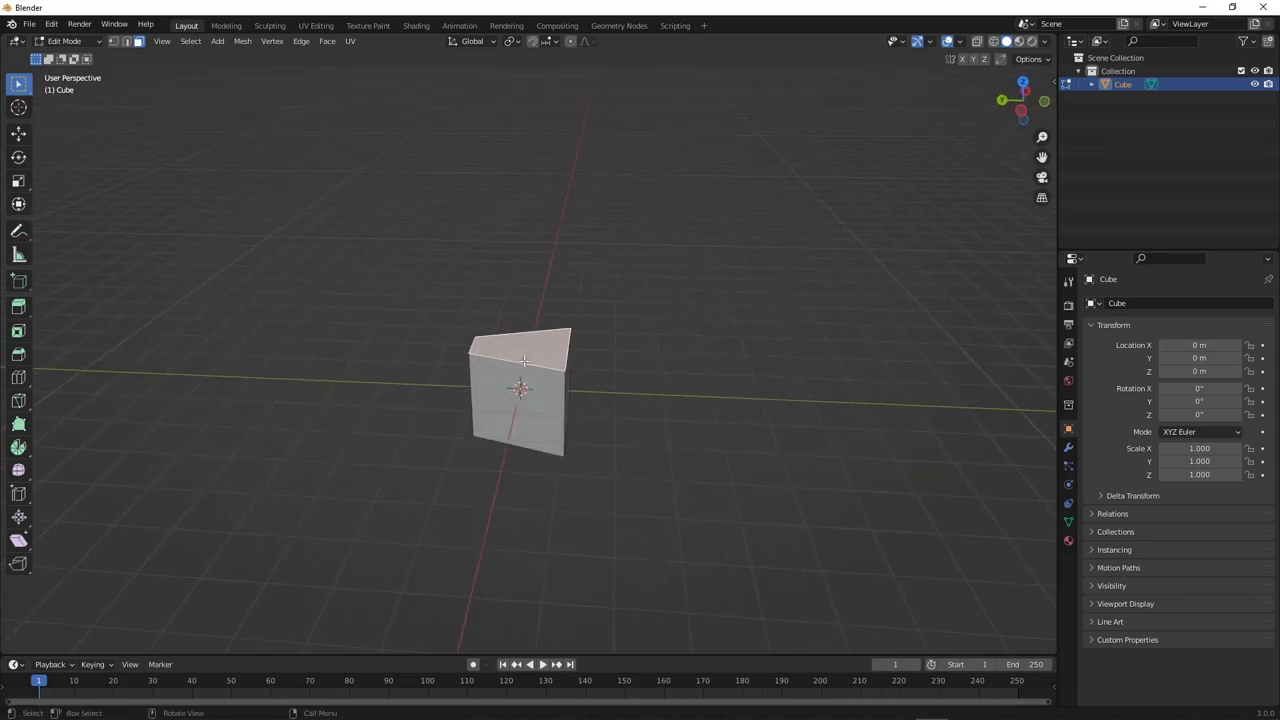
Undo the wedge reshaping to get back to the plain cube
key("ctrl+z")
key("ctrl+shift+z")
key("ctrl+z")
key("ctrl+shift+z")
key("ctrl+z")
key("ctrl+shift+z")
key("ctrl+z")
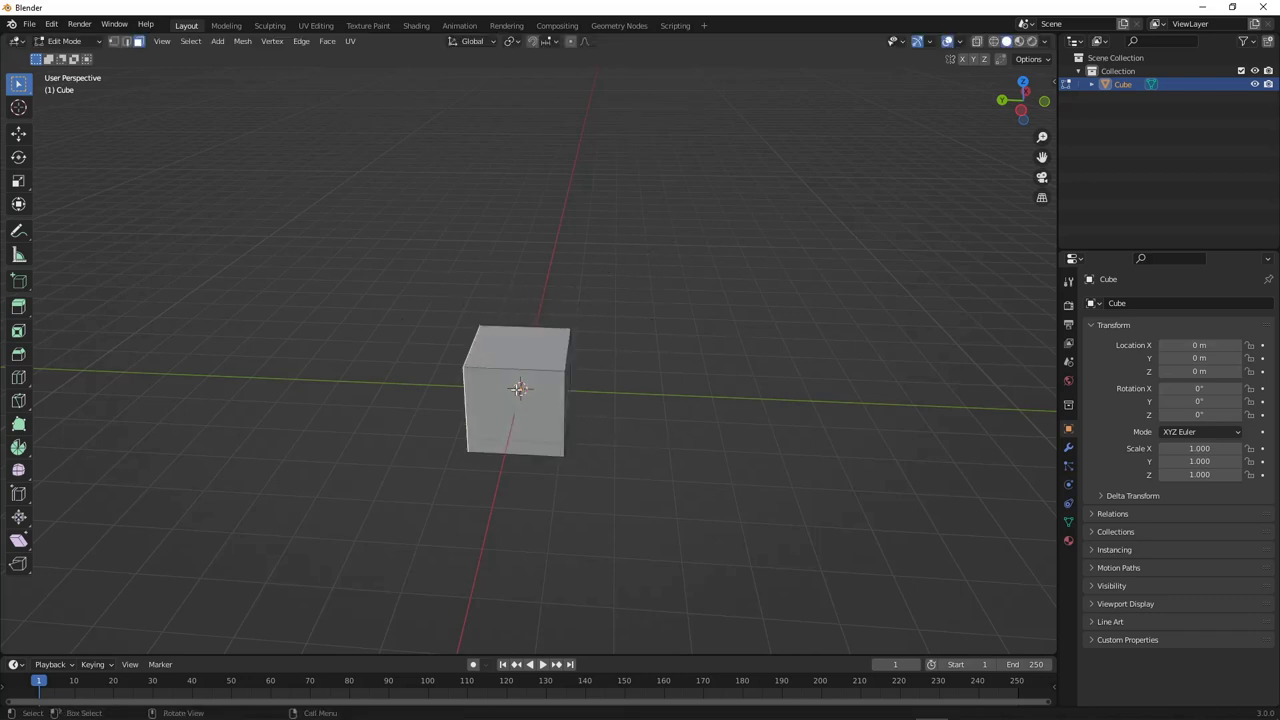
middle_click_drag(510, 388, 691, 340)
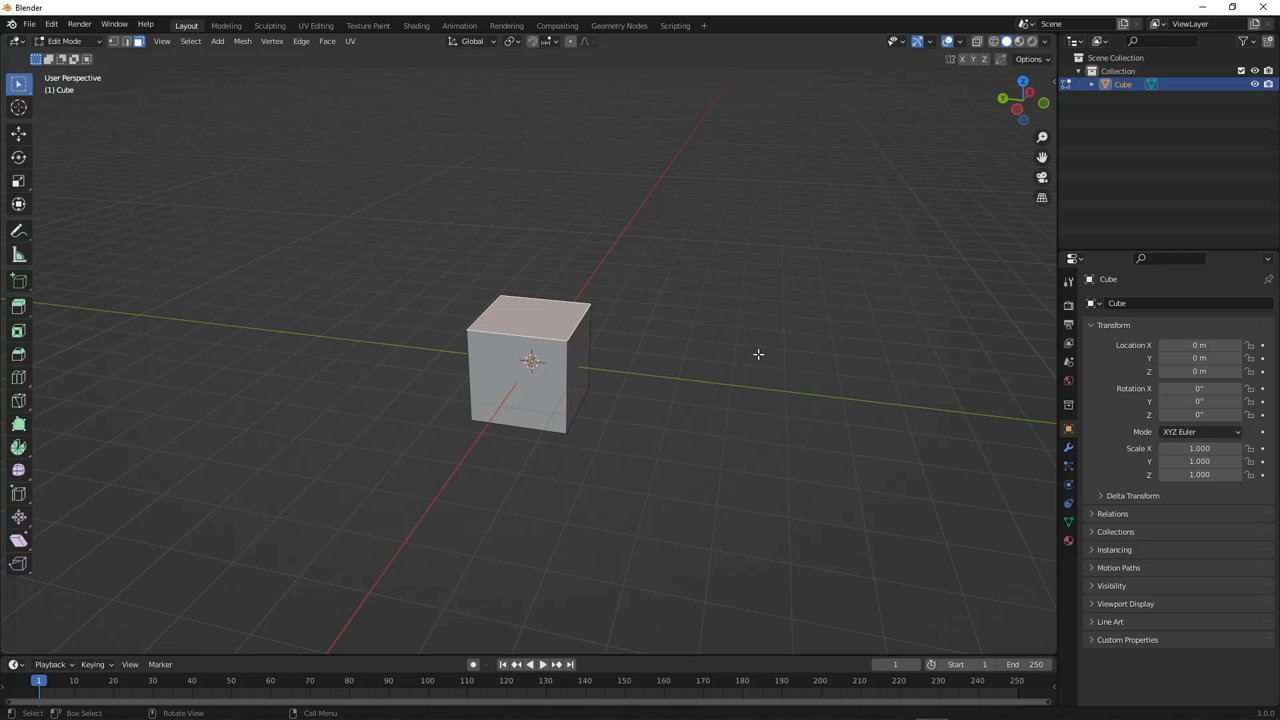
Extrude the top face upward, then extrude the upper block's front face out to the left
key("e")
left_click(747, 261)
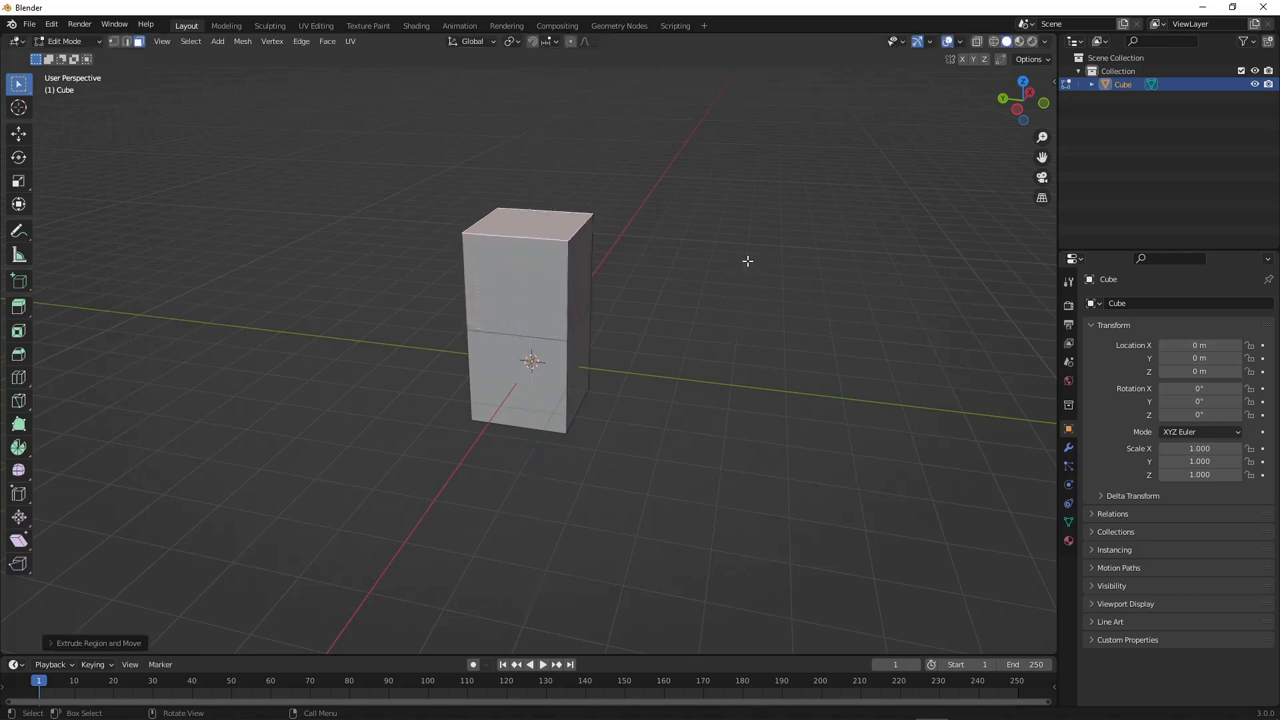
middle_click_drag(505, 311, 571, 309)
left_click(470, 283)
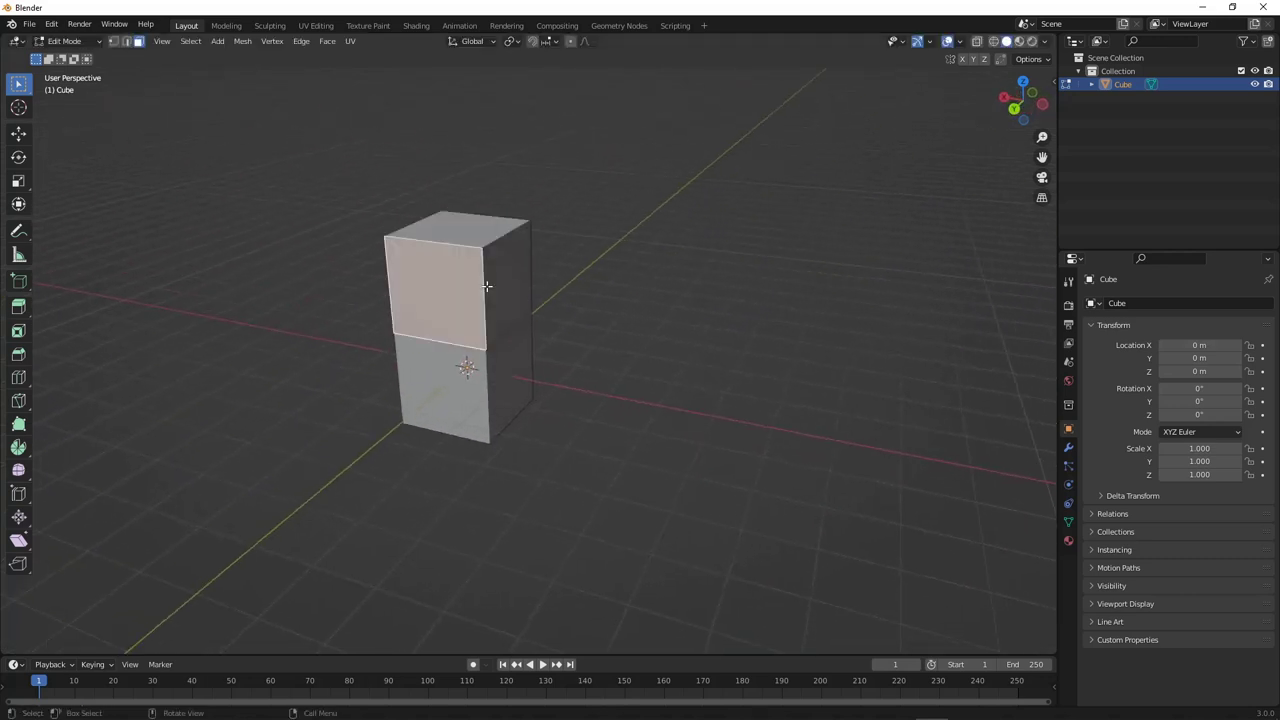
middle_click_drag(438, 281, 451, 306)
left_click(585, 315)
left_click(489, 323, "shift")
left_click(726, 261)
left_click(491, 306)
key("e")
left_click(318, 320)
Extrude the top face up twice and add a shortened upper side arm
left_click(588, 291)
key("e")
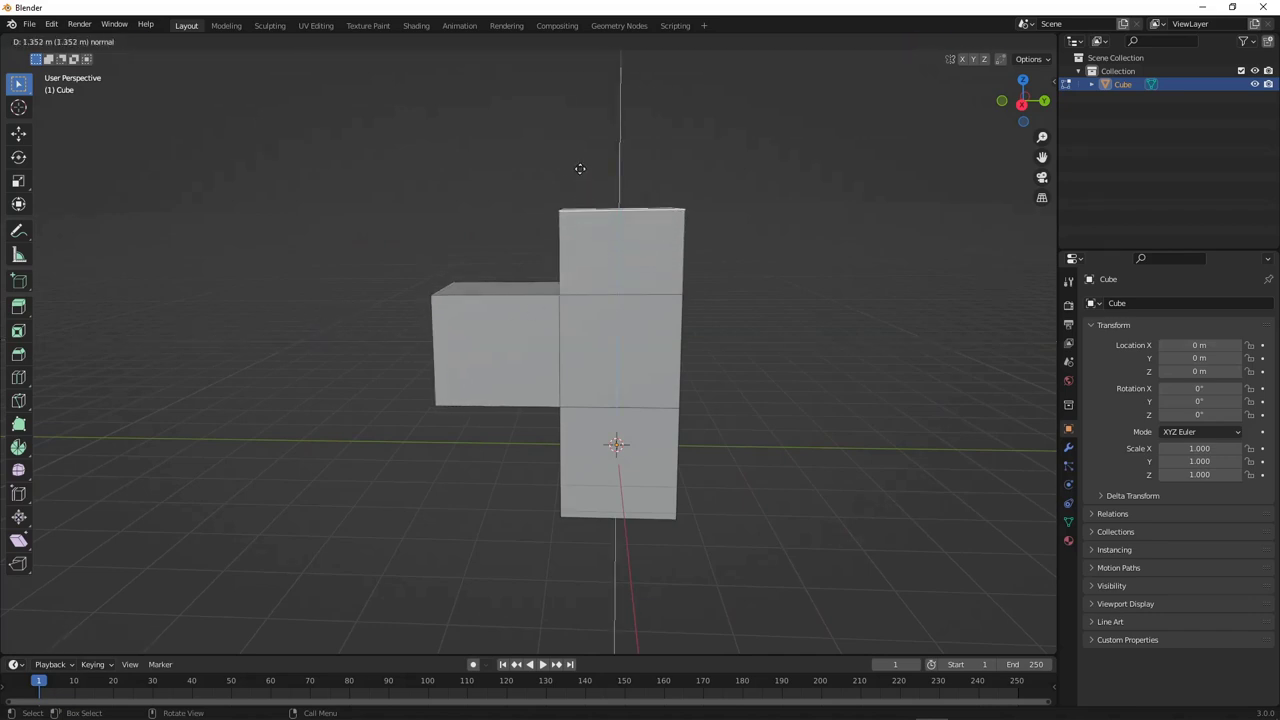
left_click(580, 166)
middle_click_drag(580, 166, 445, 258)
key("e")
left_click(458, 247)
left_click(477, 258)
key("e")
left_click(351, 283)
key("g")
left_click(440, 255)
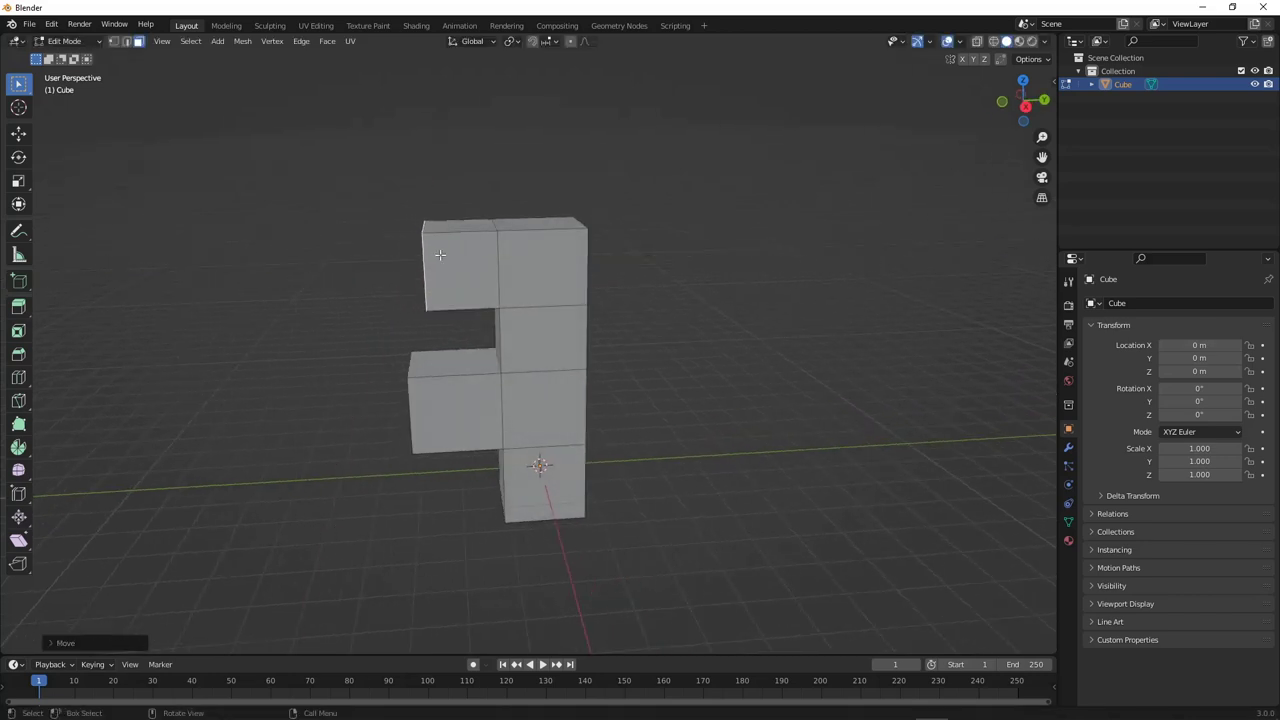
Extrude the top face far upward, then undo the extrusions back to the single cube
left_click(521, 225)
scroll(521, 225, "down", 3)
middle_click_drag(521, 225, 634, 289)
key("e")
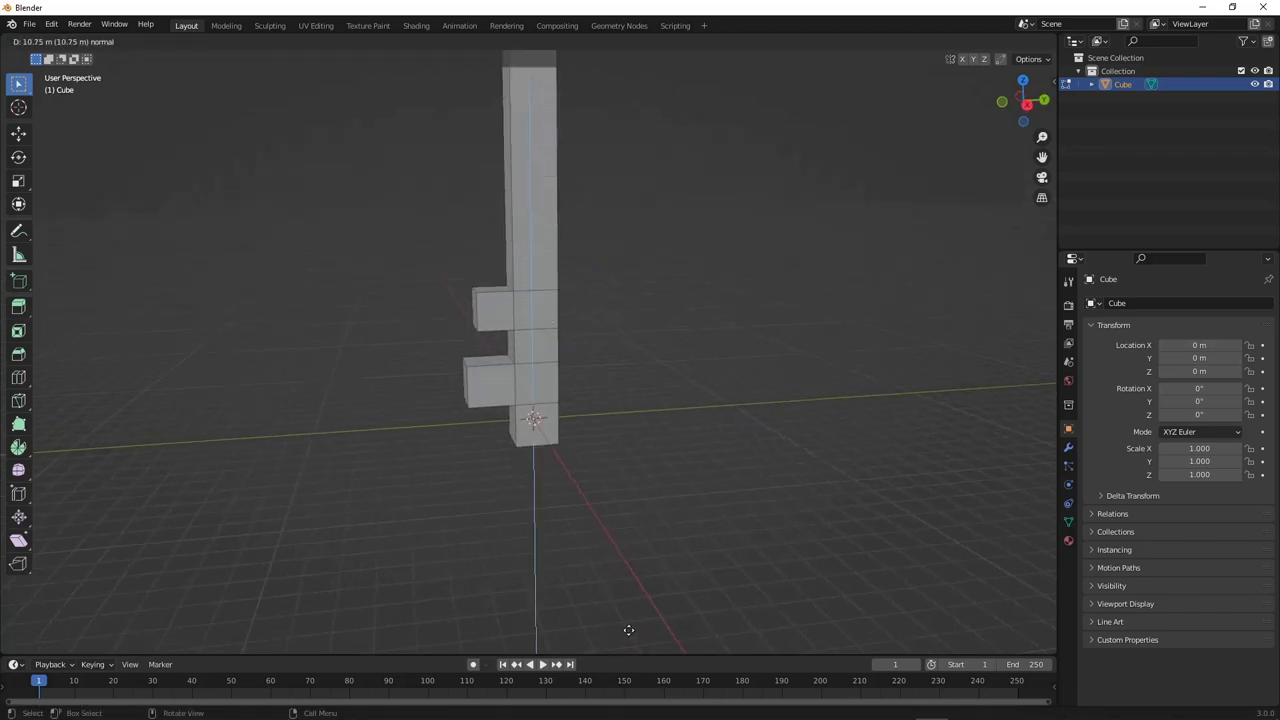
left_click(622, 600)
mouse_move(560, 446)
middle_mouse_down()
mouse_move(574, 432)
mouse_move(560, 438)
middle_mouse_up()
key("ctrl+z")
key("ctrl+z")
key("ctrl+z")
key("ctrl+z")
key("ctrl+z")
key("ctrl+z")
key("ctrl+z")
key("ctrl+z")
key("ctrl+z")
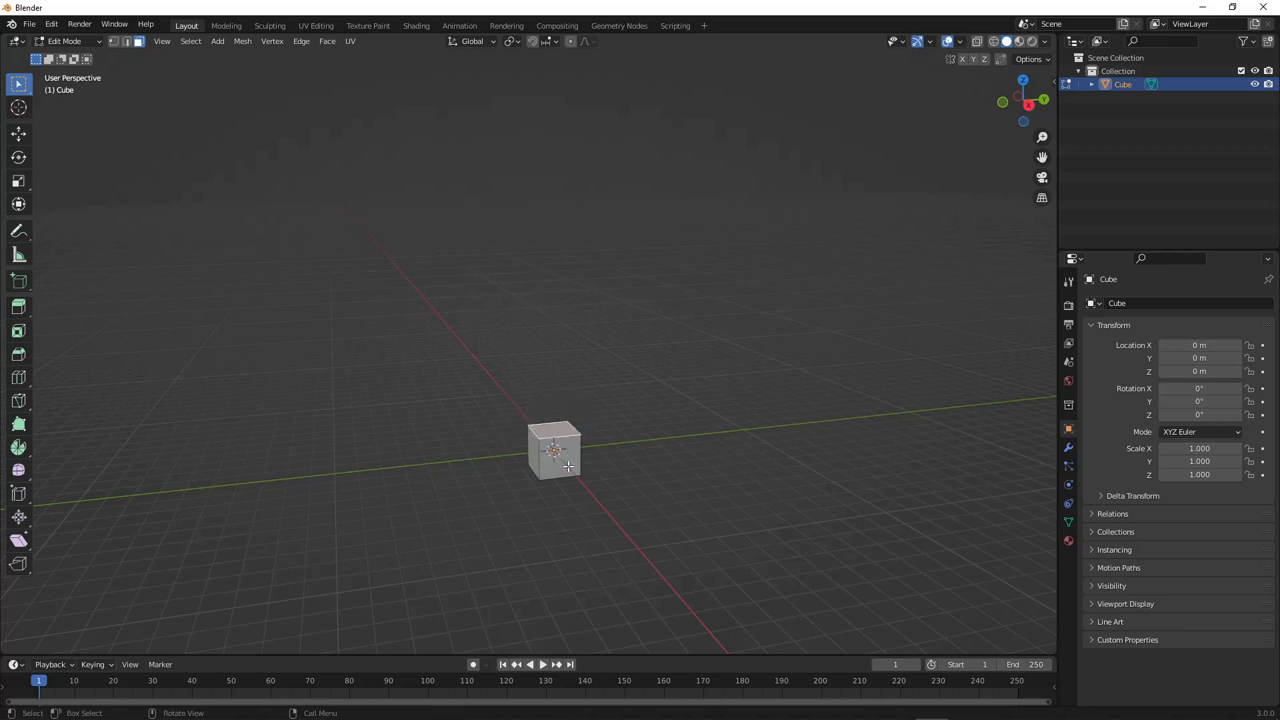
mouse_move(567, 466)
middle_mouse_down()
mouse_move(536, 467)
mouse_move(557, 467)
middle_mouse_up()
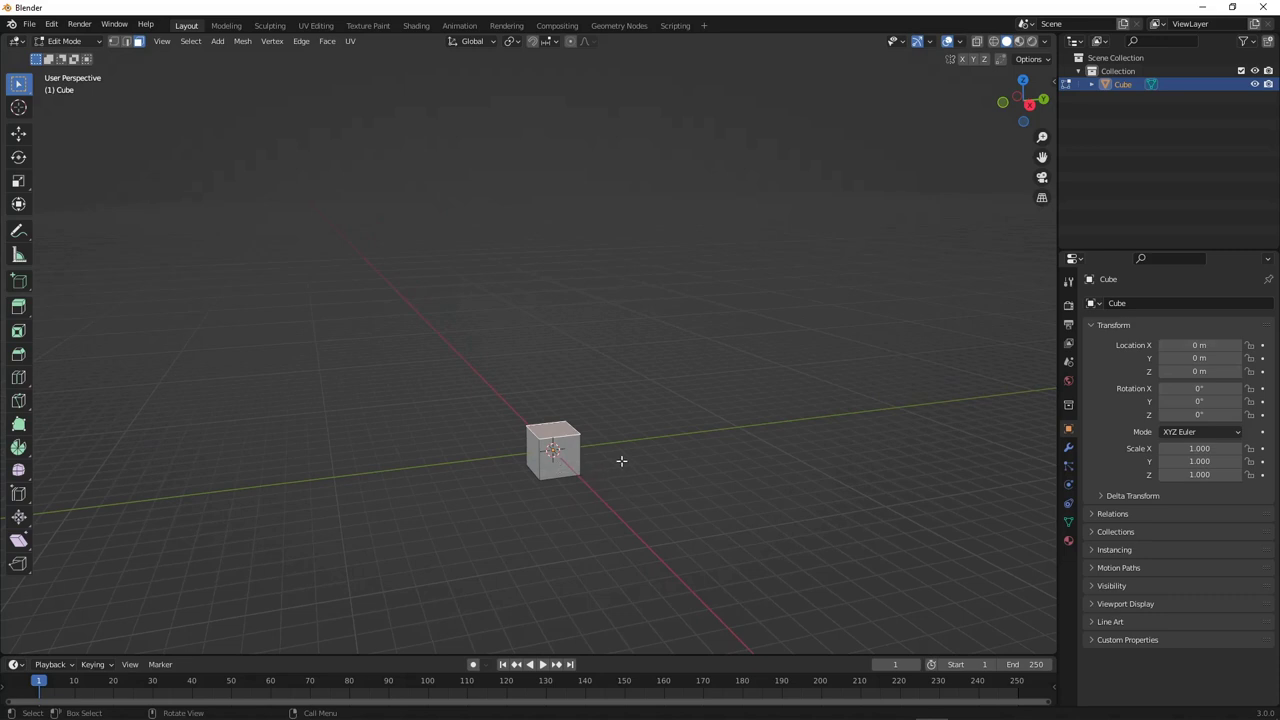
middle_click_drag(609, 513, 661, 468)
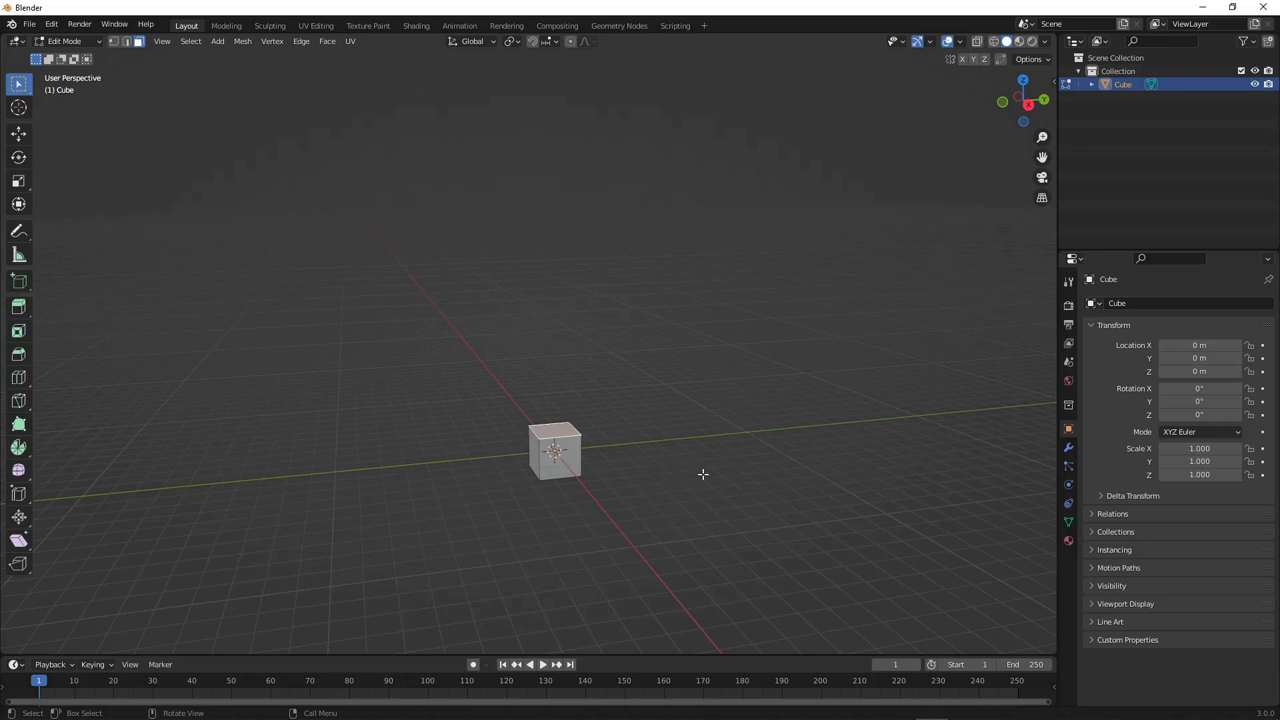
Raise the top face along Z into a tall box and extrude it upward into a second section
key("g")
key("z")
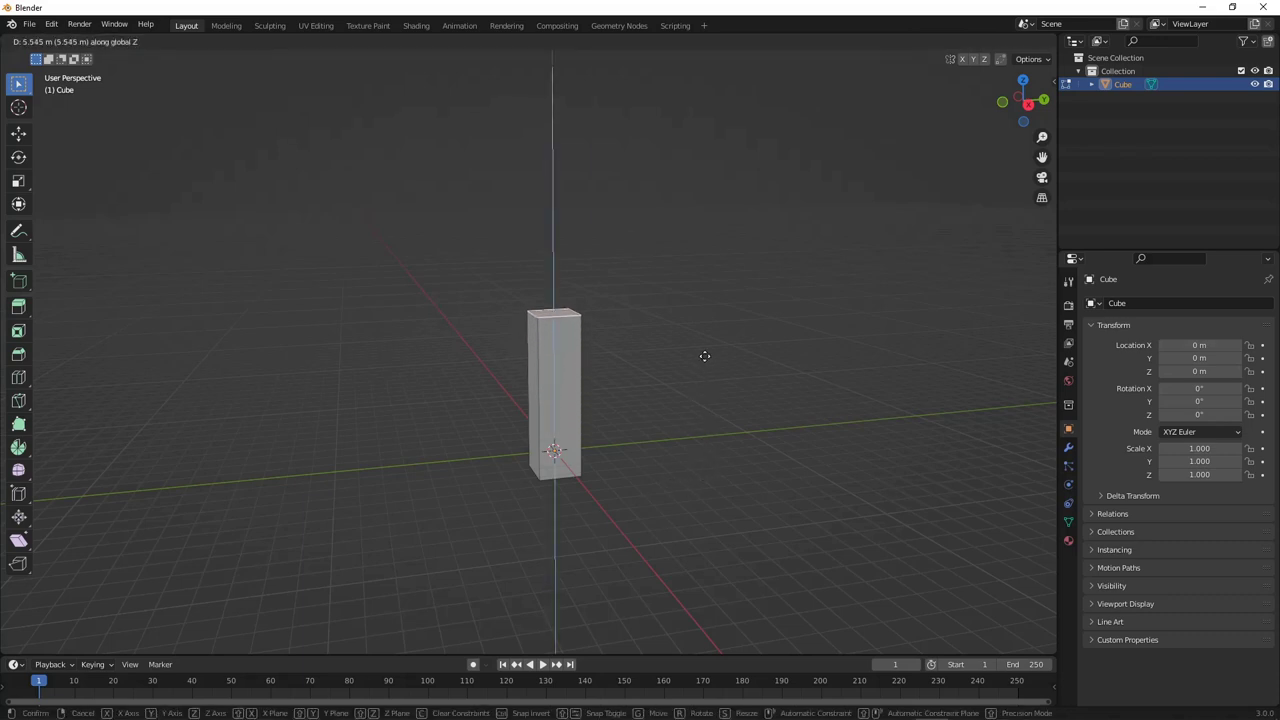
left_click(704, 343)
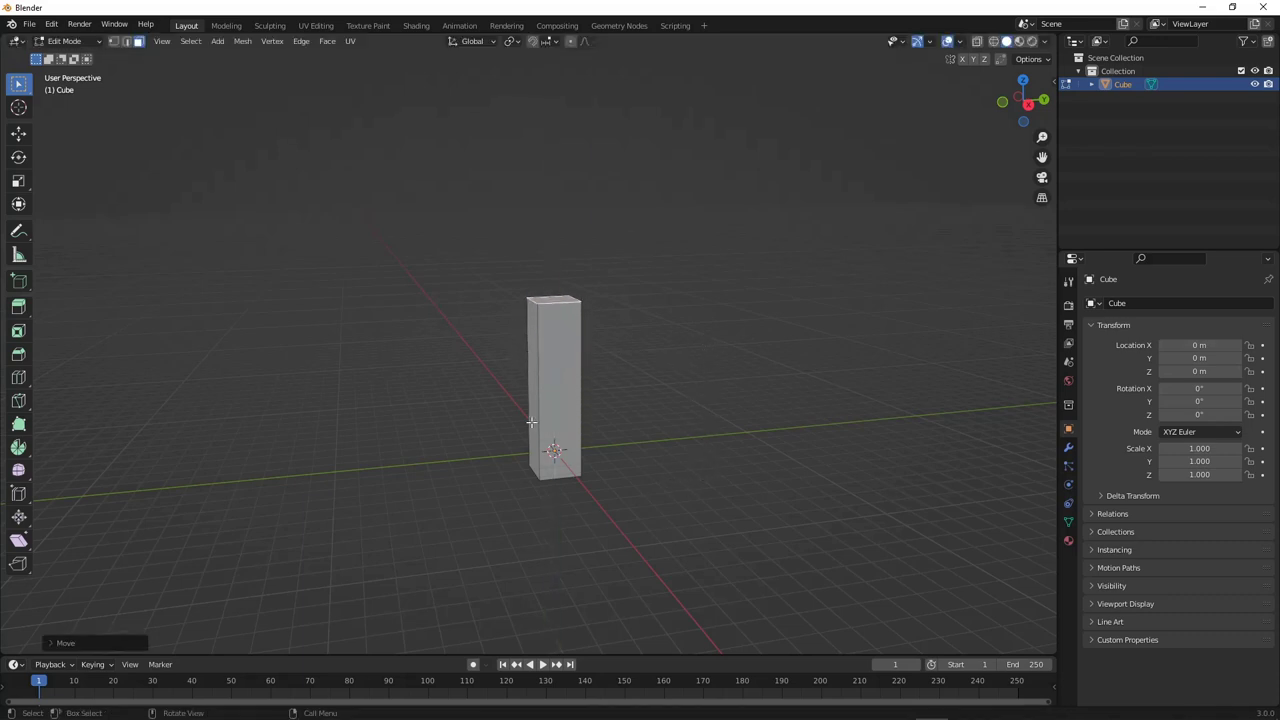
middle_click_drag(564, 392, 694, 394)
key("e")
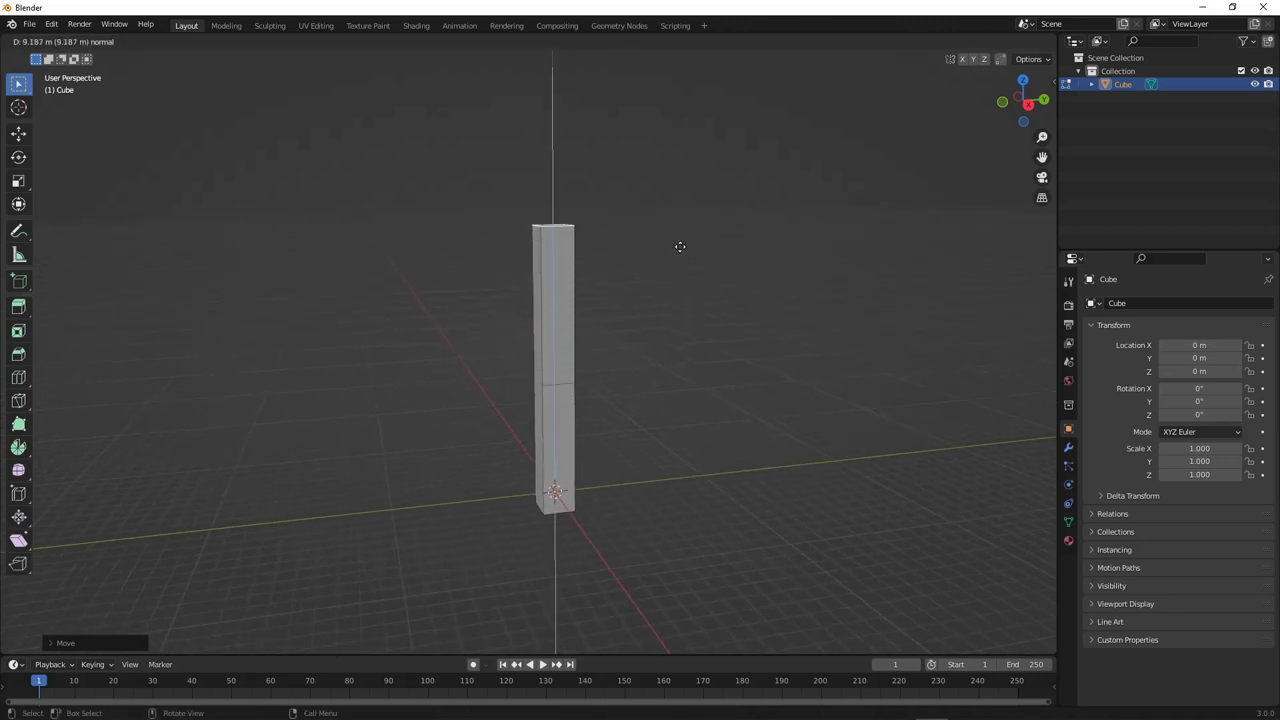
left_click(679, 216)
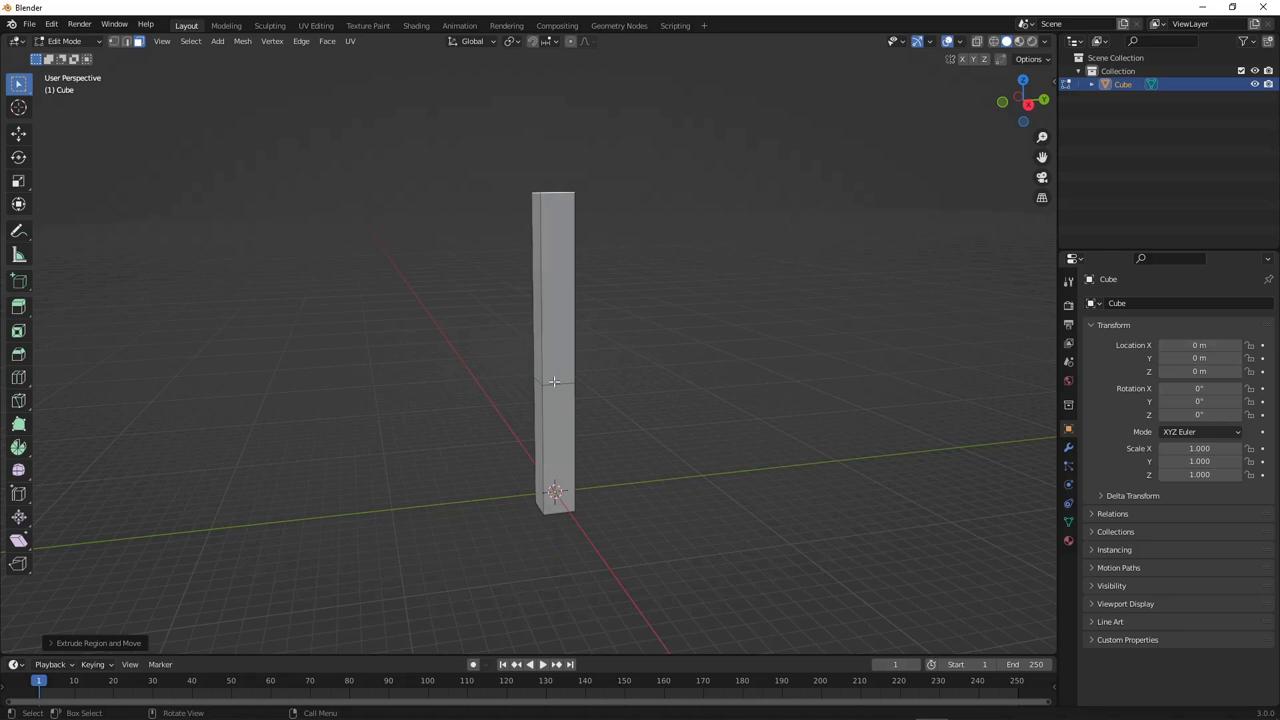
middle_click_drag(563, 410, 555, 350, "ctrl")
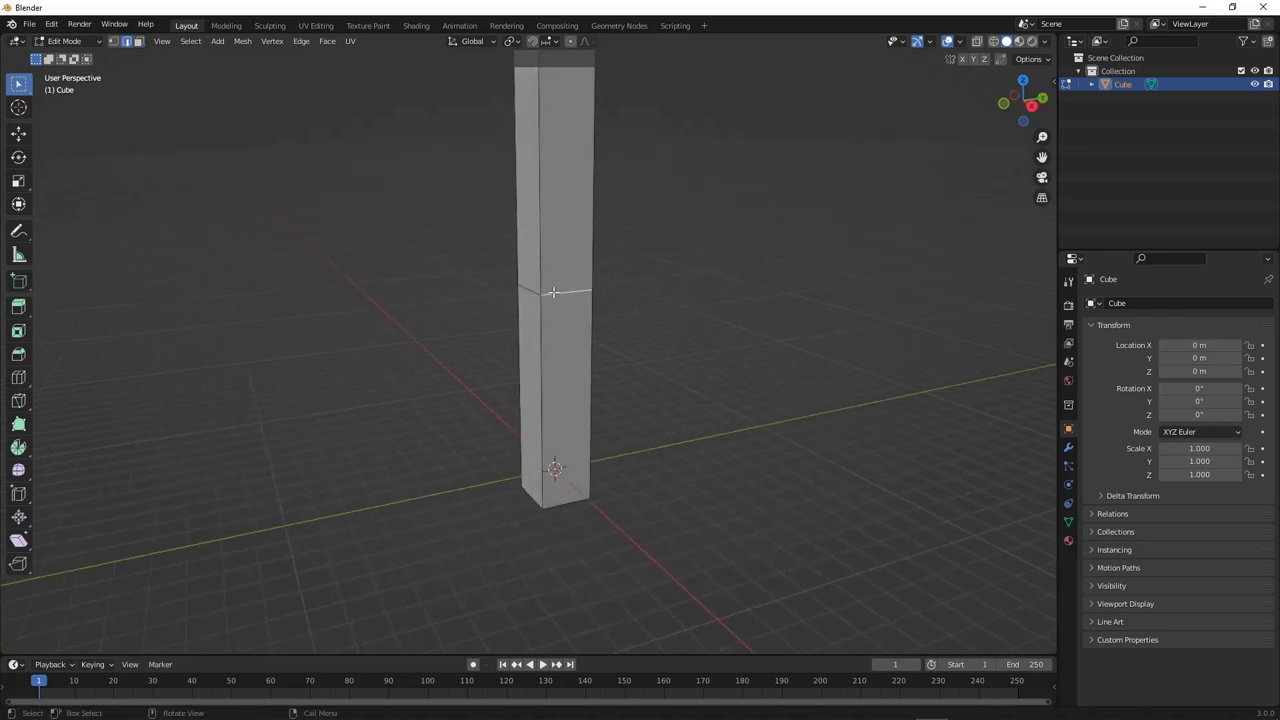
Add a horizontal loop cut on the lower column and set Number of Cuts to 2
middle_click_drag(533, 292, 563, 363)
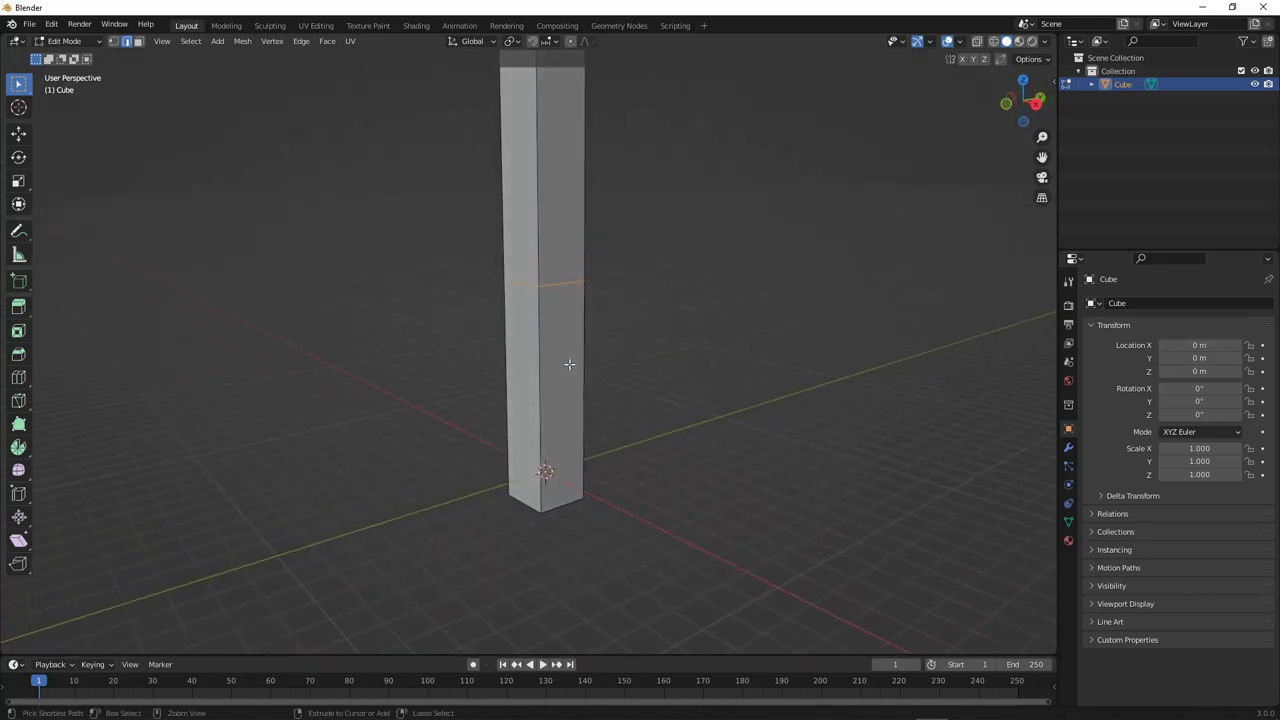
key("ctrl+r")
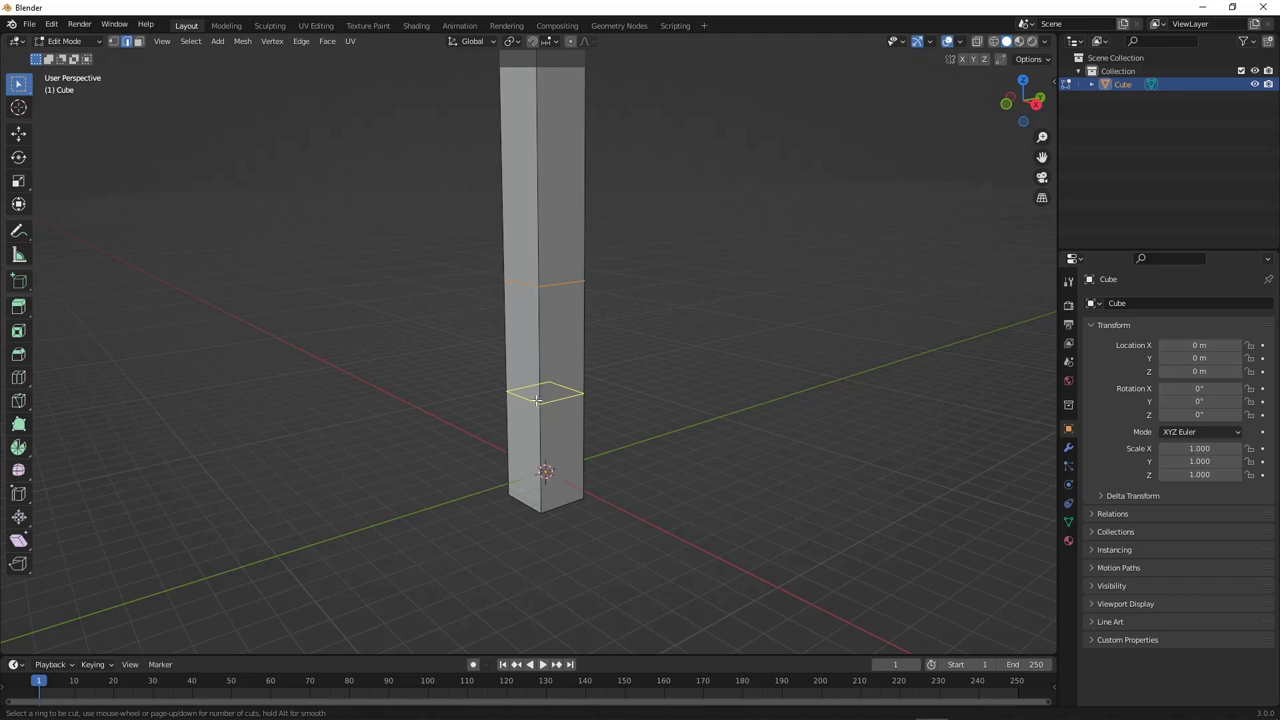
left_click(536, 400)
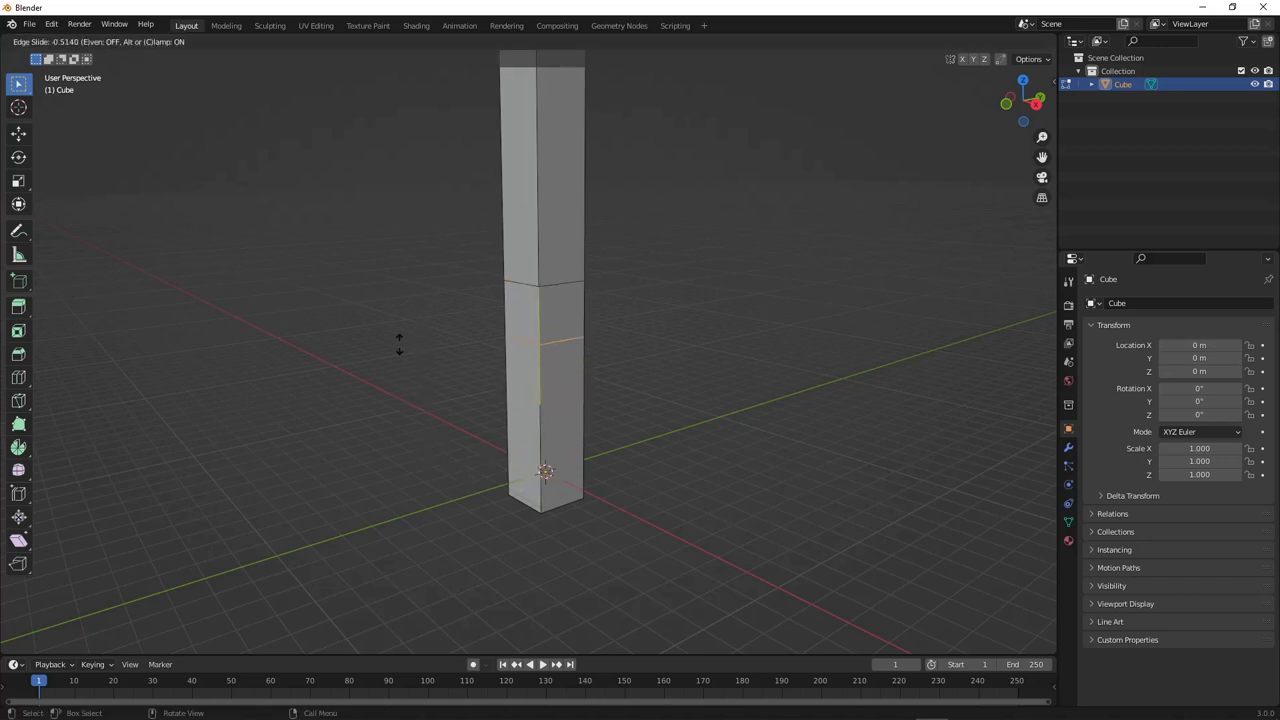
left_click(348, 448)
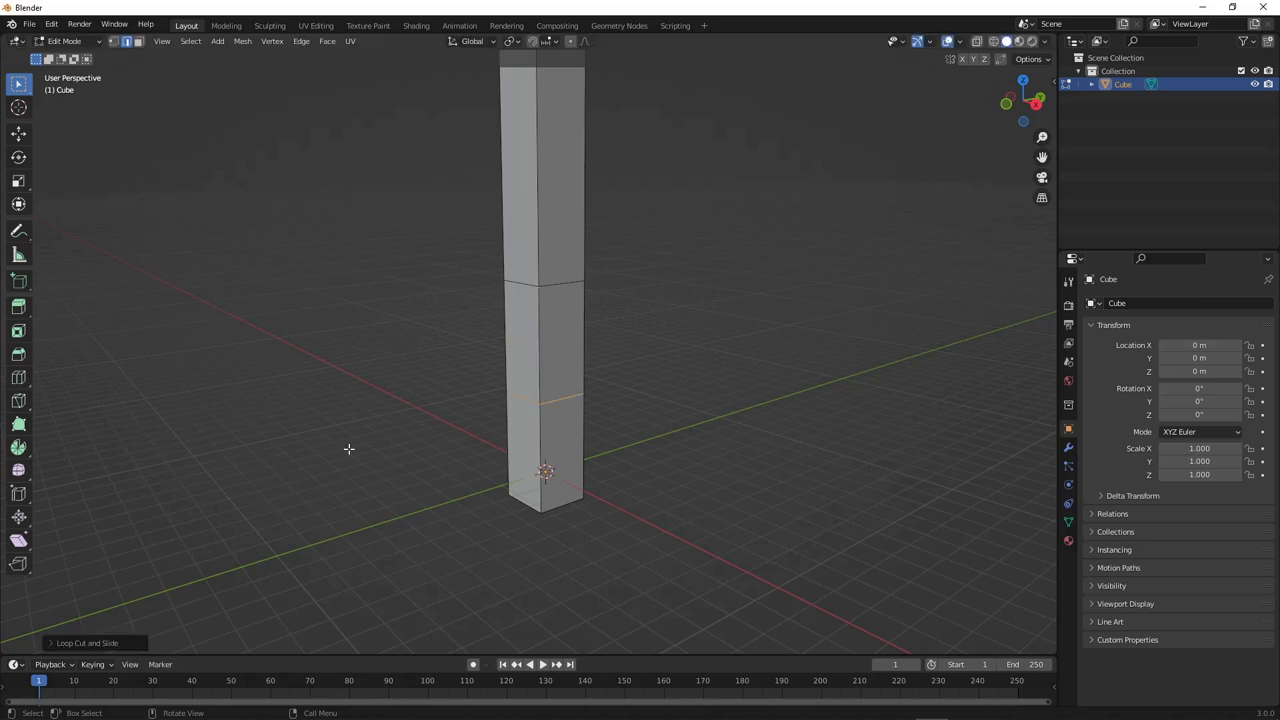
left_click(62, 643)
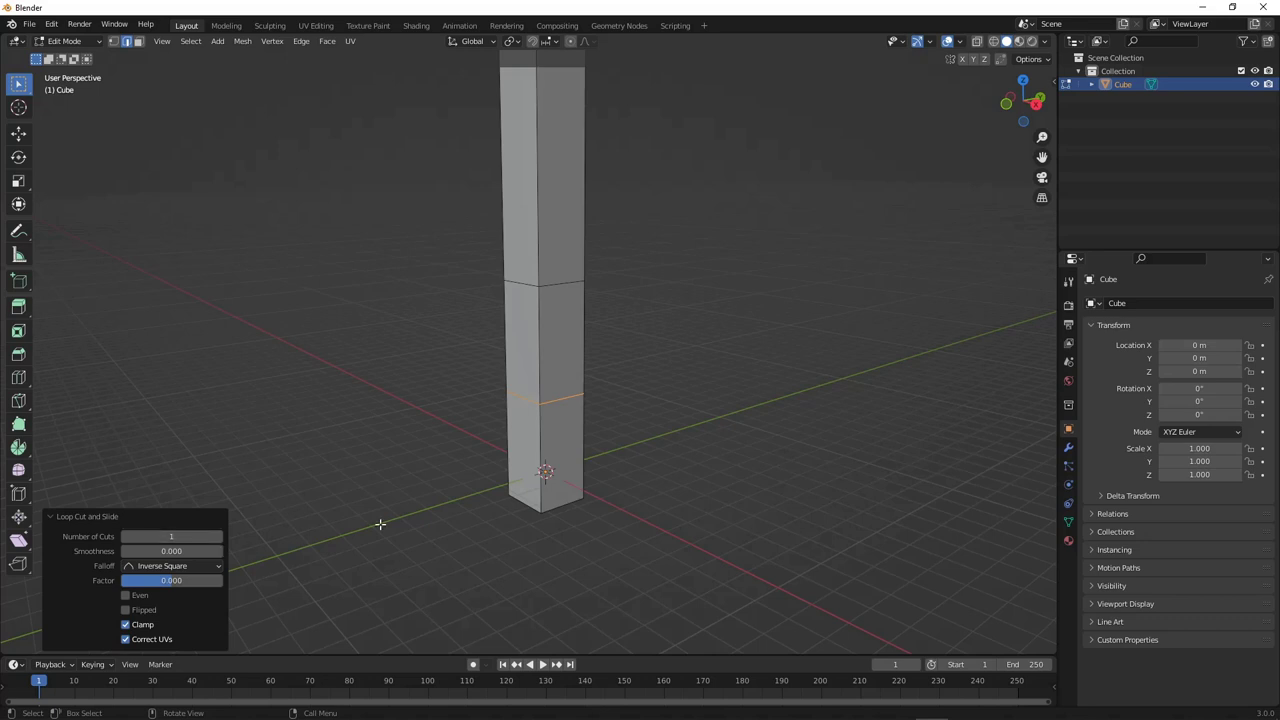
left_click(220, 537)
middle_click_drag(545, 442, 517, 349)
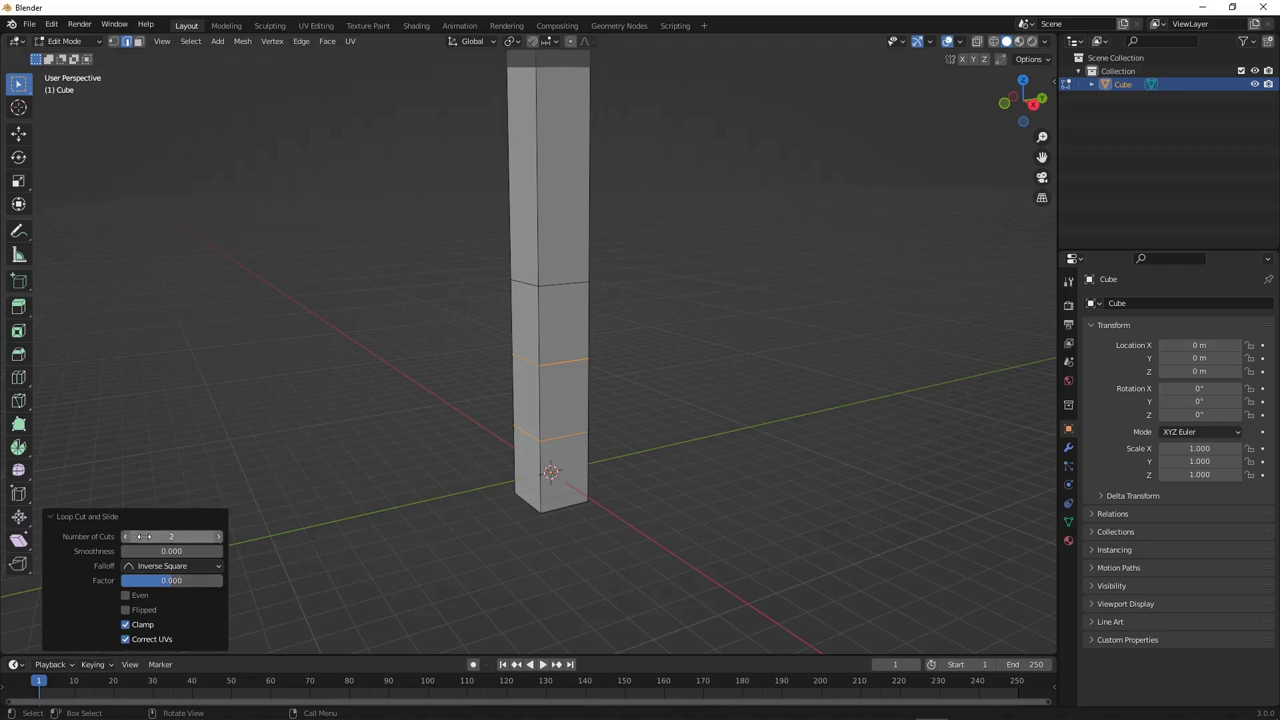
middle_click_drag(540, 452, 544, 451)
left_click(544, 451)
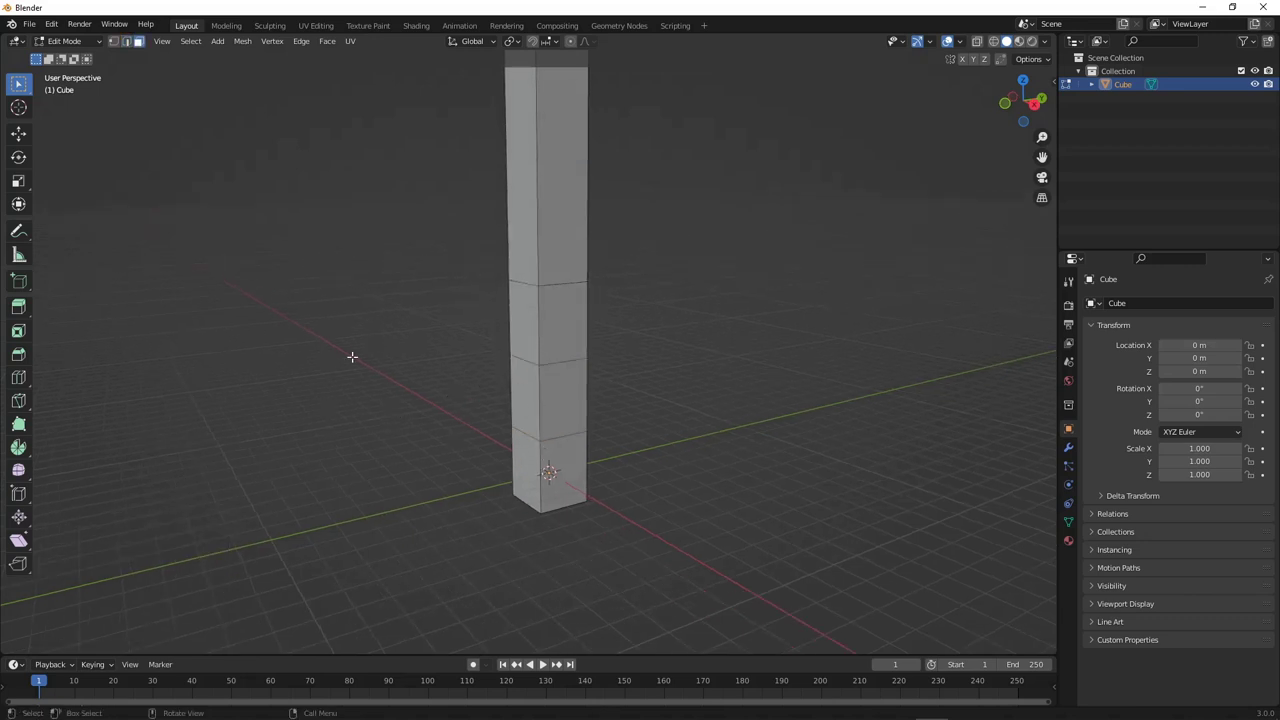
Select two side faces of the lower column and extrude them outward into prongs
left_click(524, 479)
left_click(540, 362, "shift")
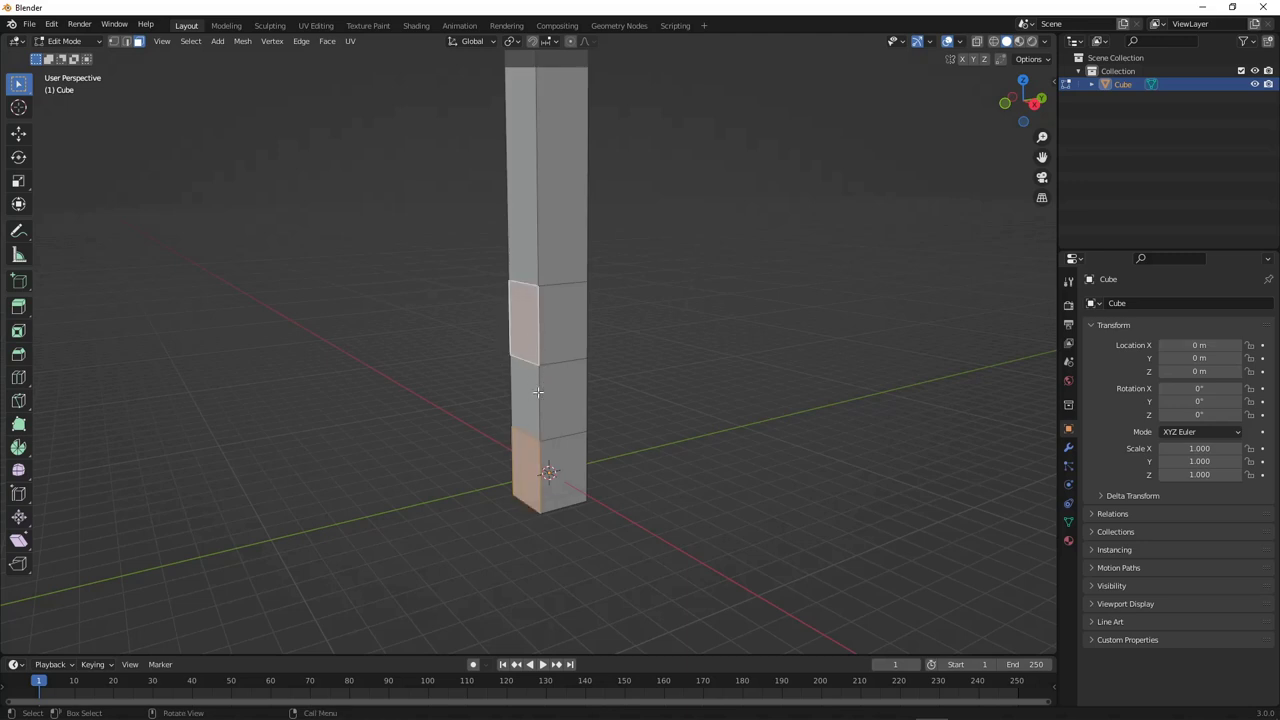
left_click(519, 442, "shift")
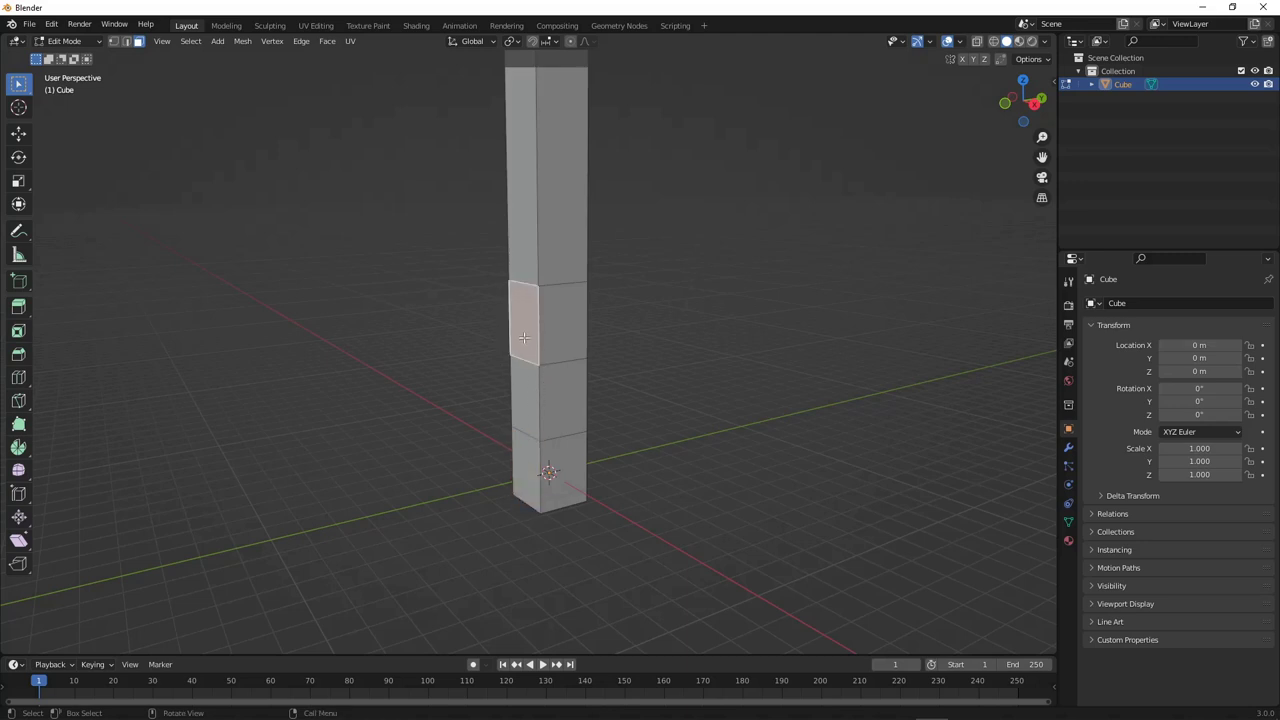
left_click(519, 442, "shift")
middle_click_drag(519, 442, 481, 477)
key("e")
left_click(362, 494)
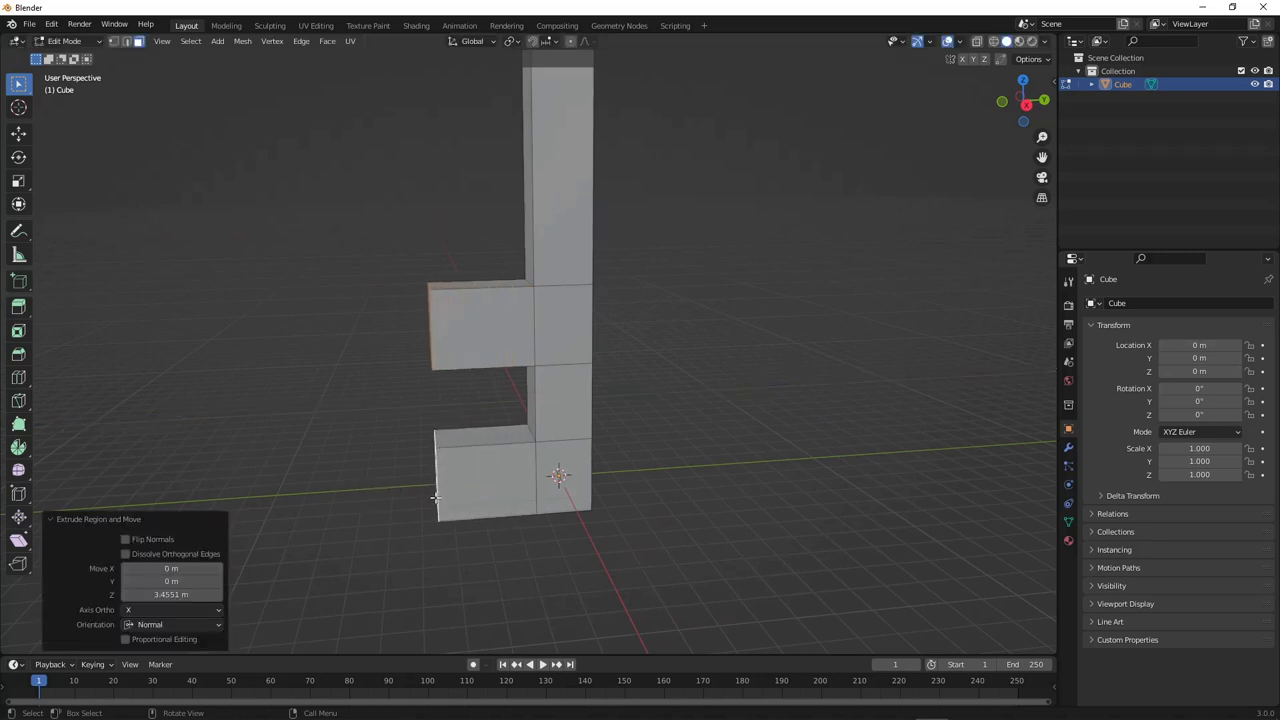
middle_click_drag(470, 480, 498, 468)
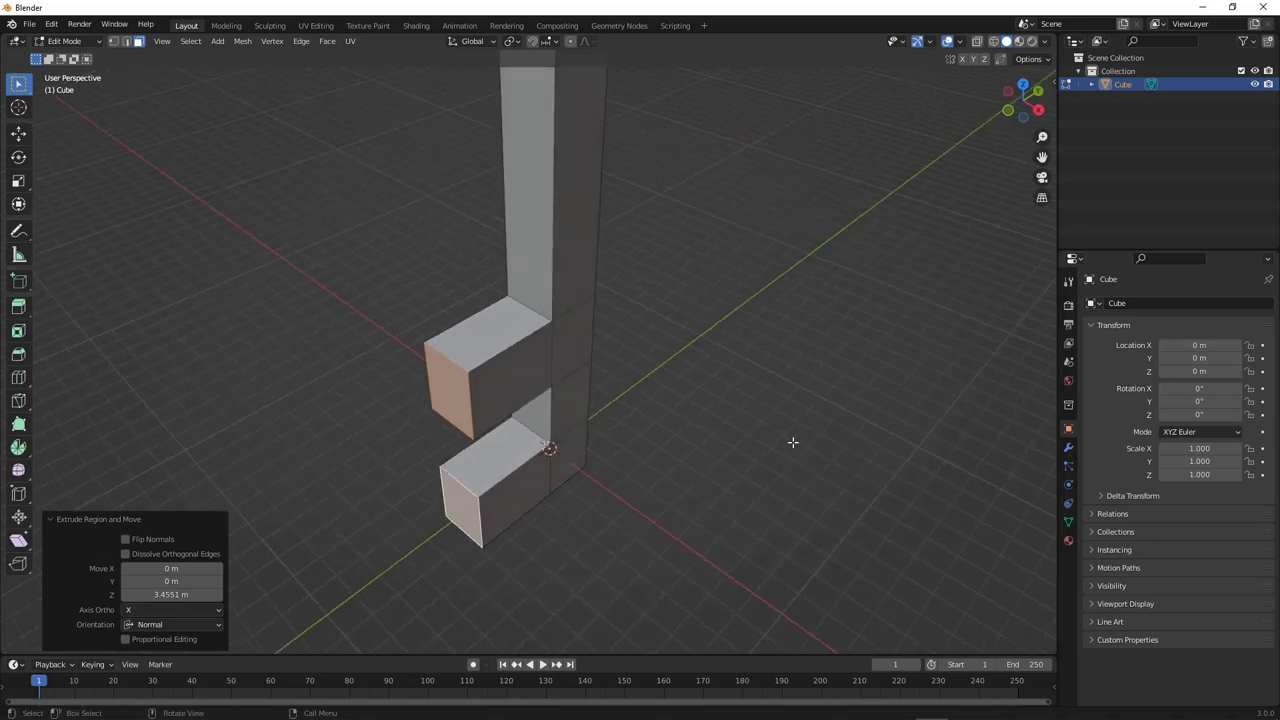
Narrow the prong end faces along X to 0.391
key("s")
key("x")
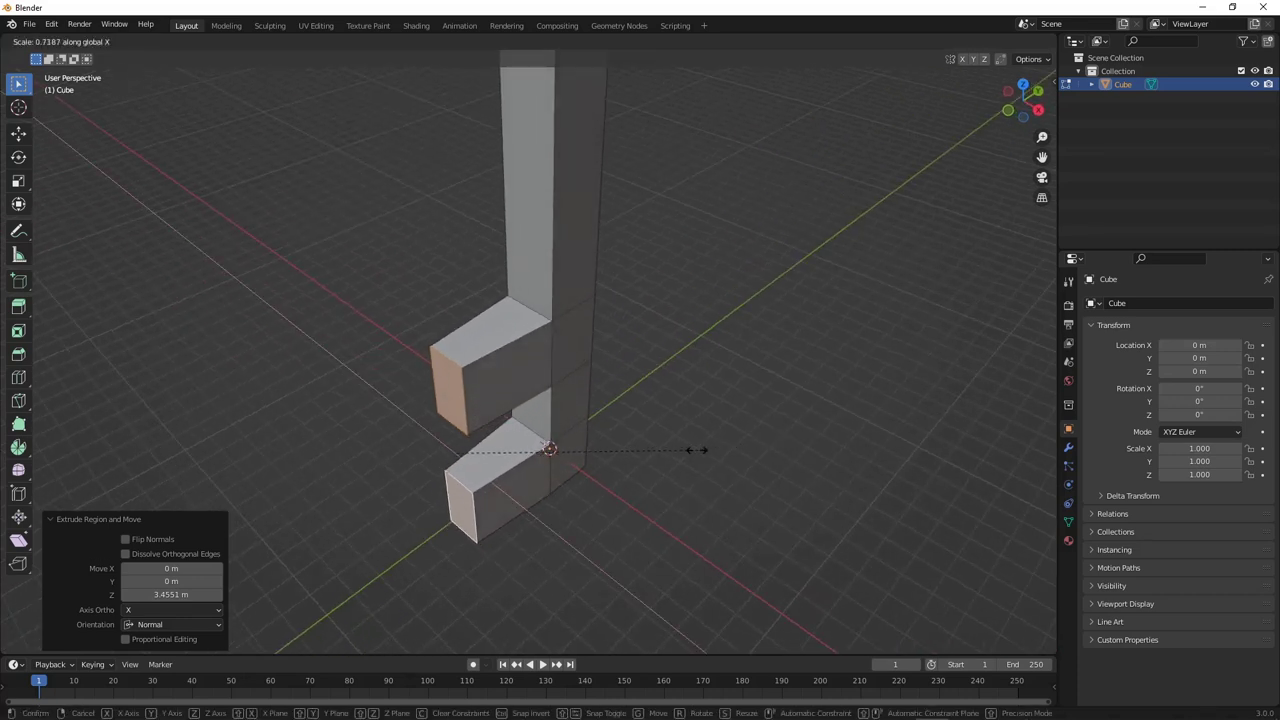
left_click(587, 451)
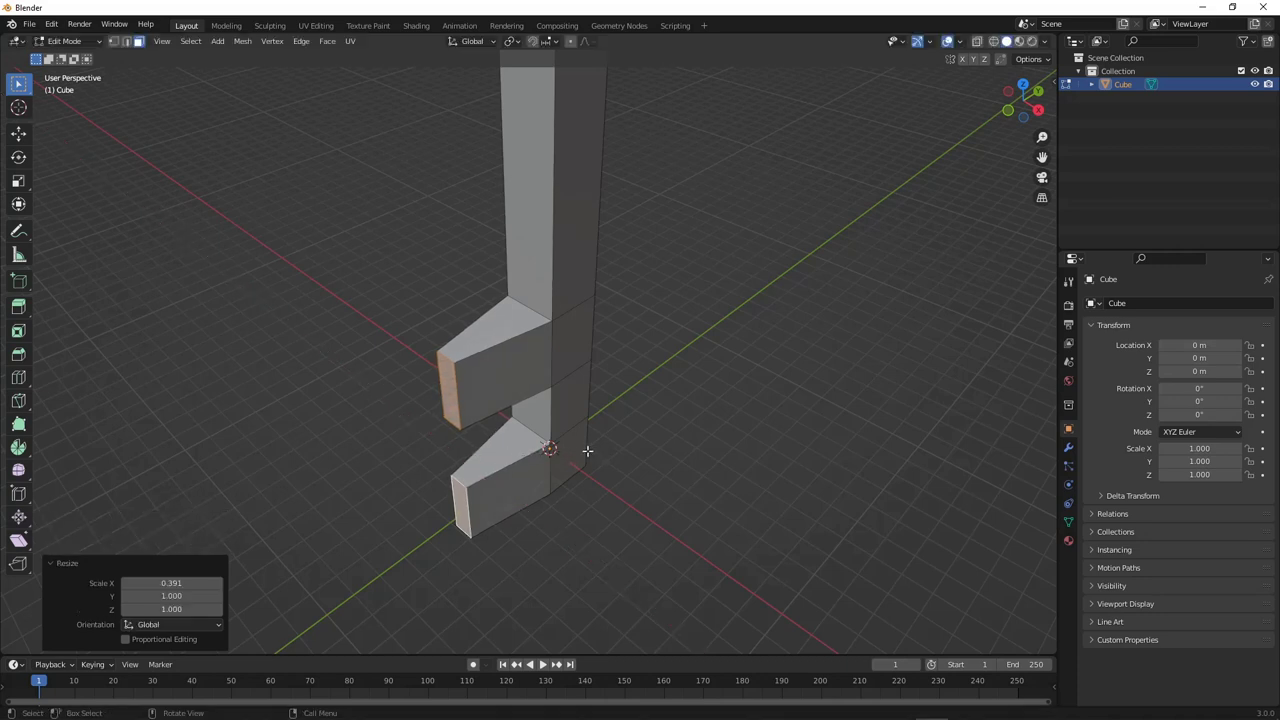
middle_click_drag(512, 471, 483, 469)
middle_click_drag(489, 397, 434, 378)
Slide the upper prong faces along Y by 1.6192 m
key("g")
key("Escape")
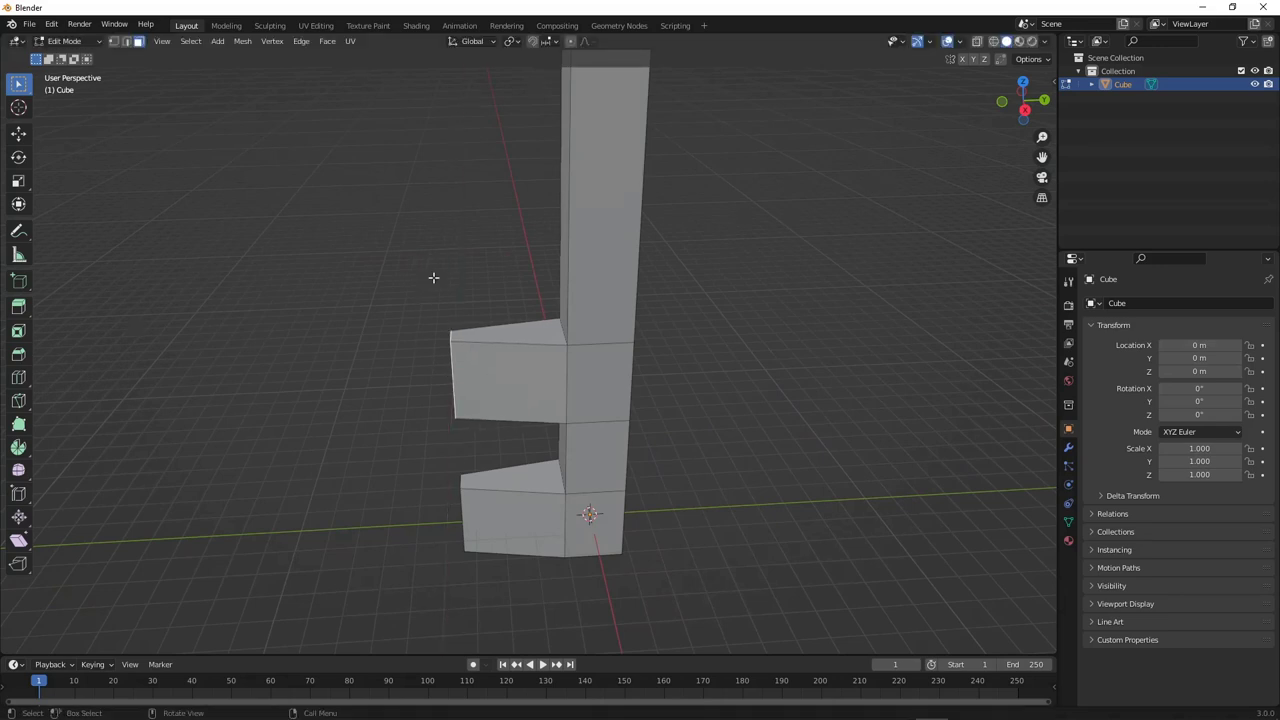
key("g")
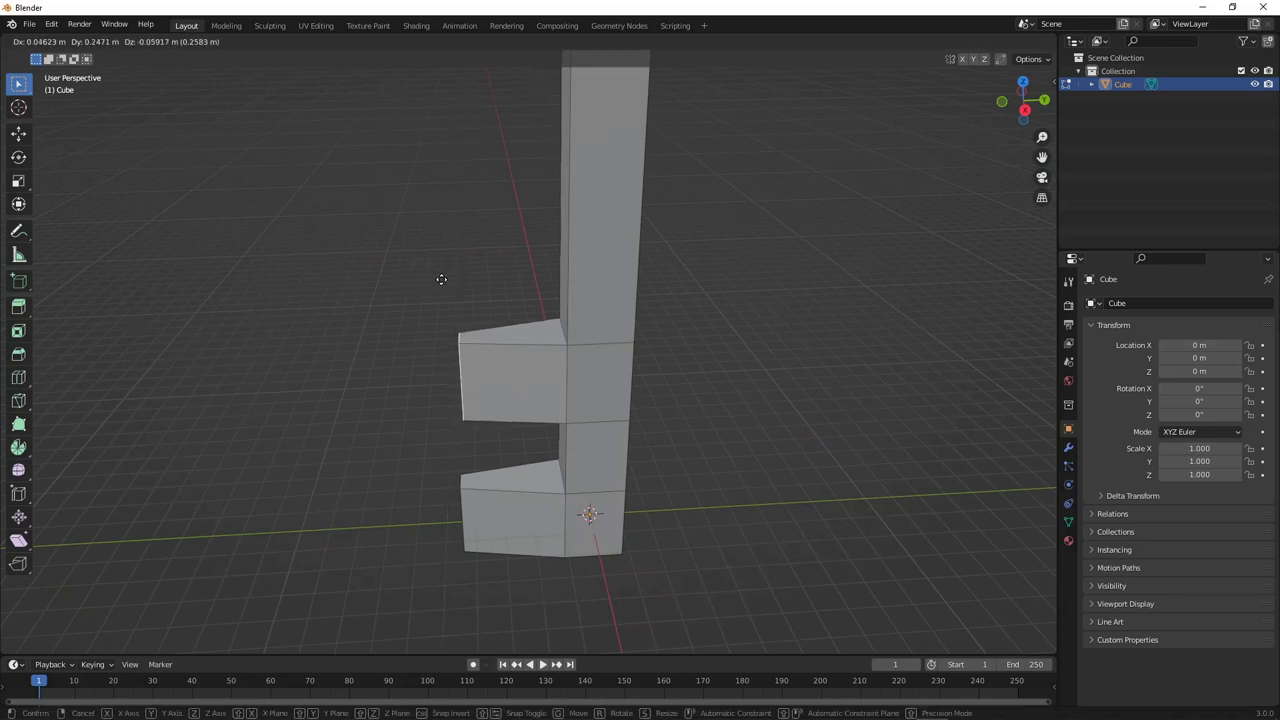
key("y")
left_click(482, 282)
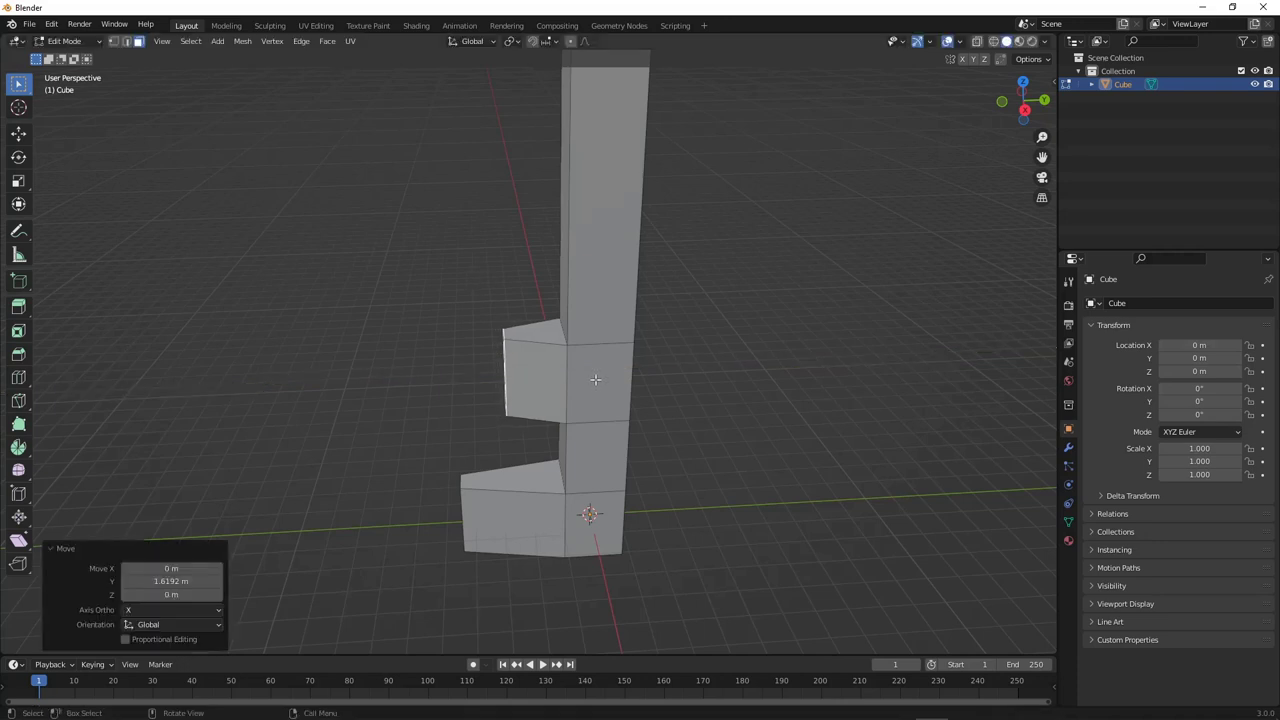
scroll(590, 386, "down", 3)
mouse_move(588, 388)
middle_mouse_down()
mouse_move(539, 334)
mouse_move(546, 374)
mouse_move(540, 346)
mouse_move(515, 378)
mouse_move(558, 367)
mouse_move(513, 317)
mouse_move(529, 391)
mouse_move(600, 331)
mouse_move(600, 420)
mouse_move(608, 400)
middle_mouse_up()
Lower the column's top face along Z to shorten the shaft
left_click(512, 380)
key("g")
key("z")
left_click(620, 352)
key("g")
key("z")
key("z")
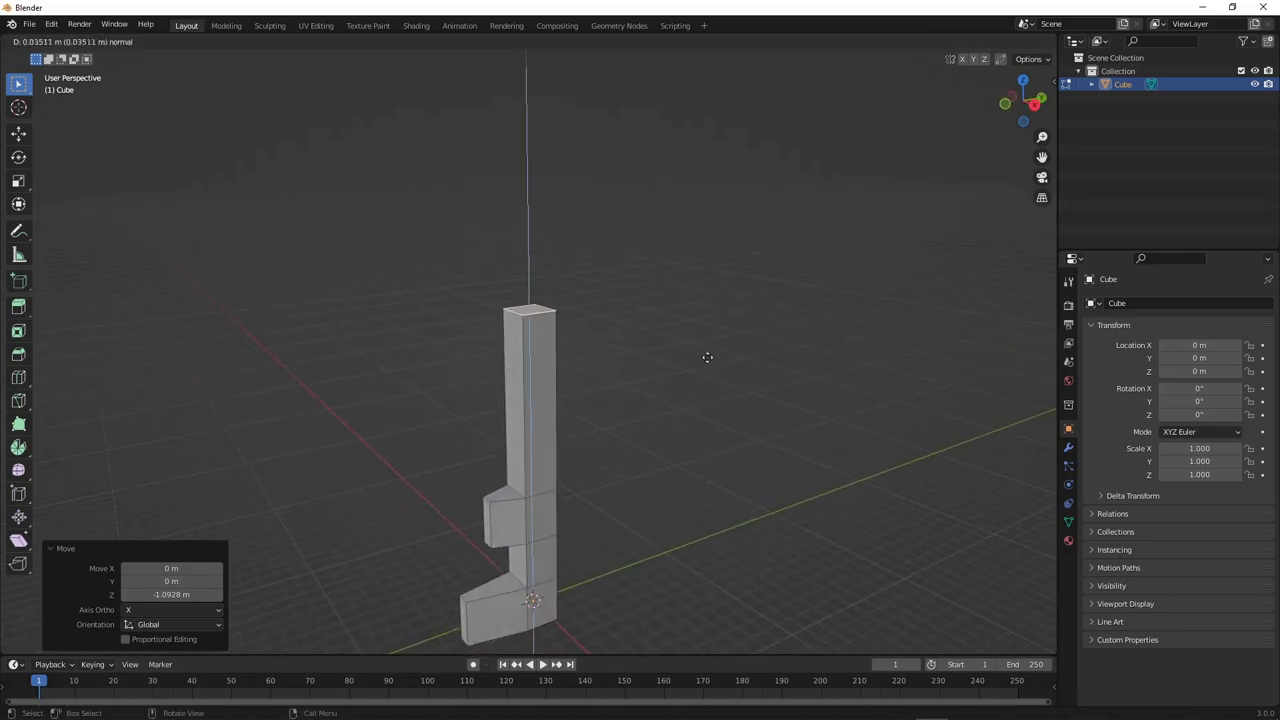
left_click(710, 351)
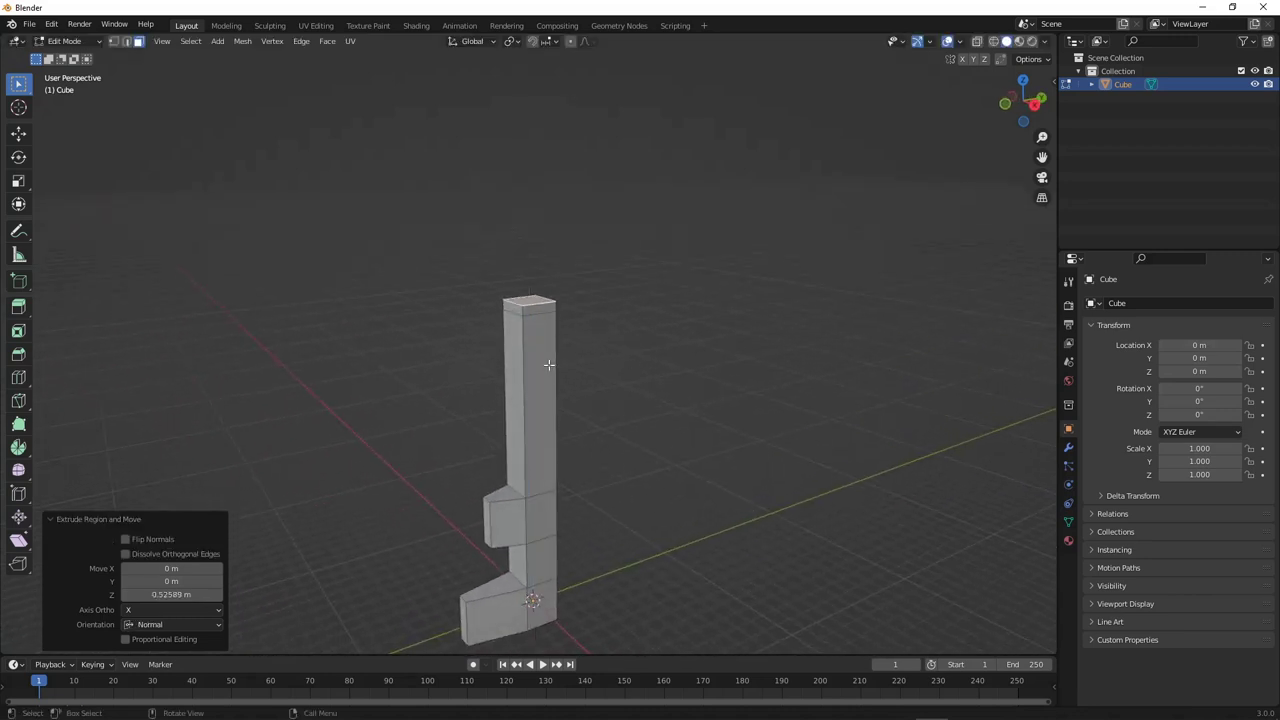
key("ctrl+z")
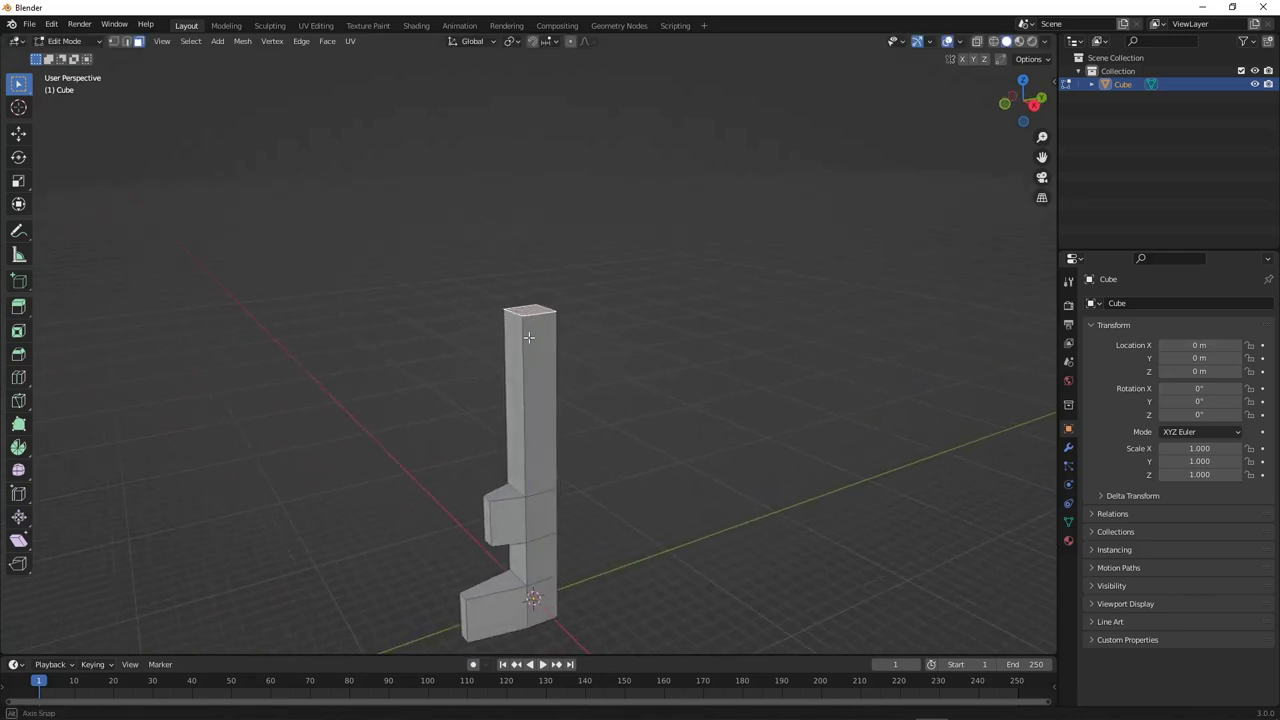
Extrude the top face, enlarge it to 1.573, and extrude it up into a head block
key("e")
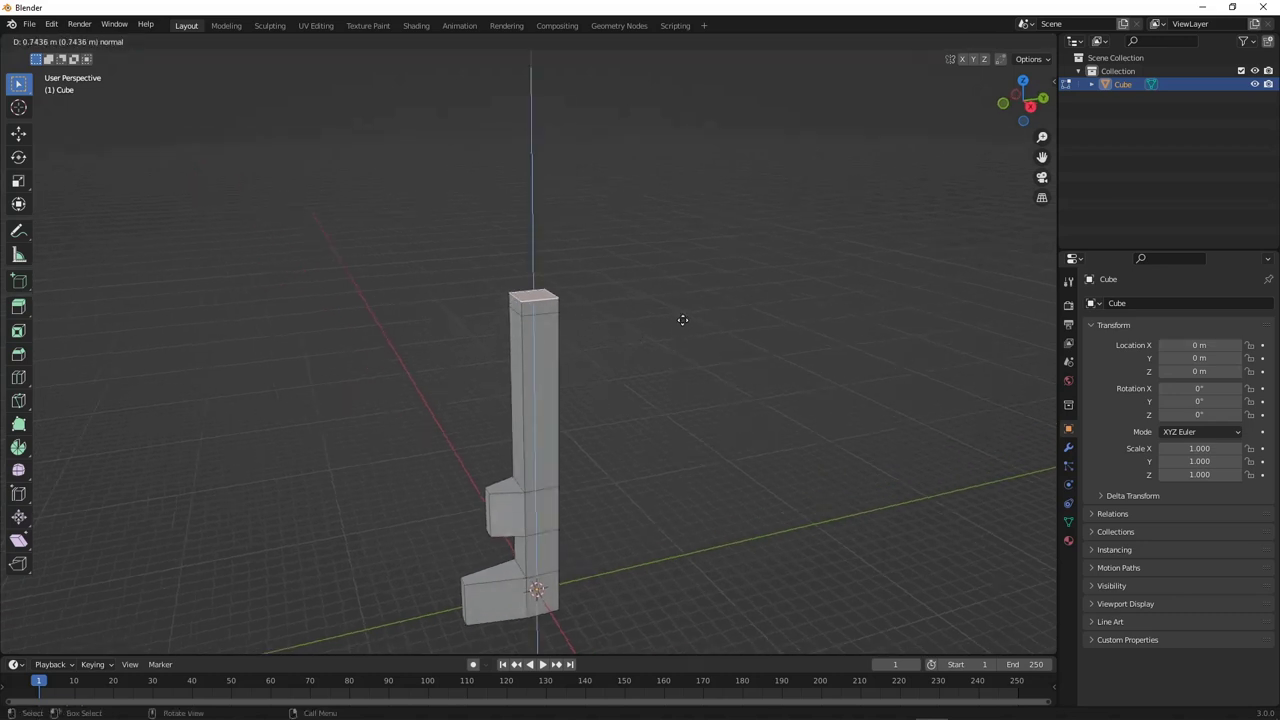
left_click(682, 320)
key("s")
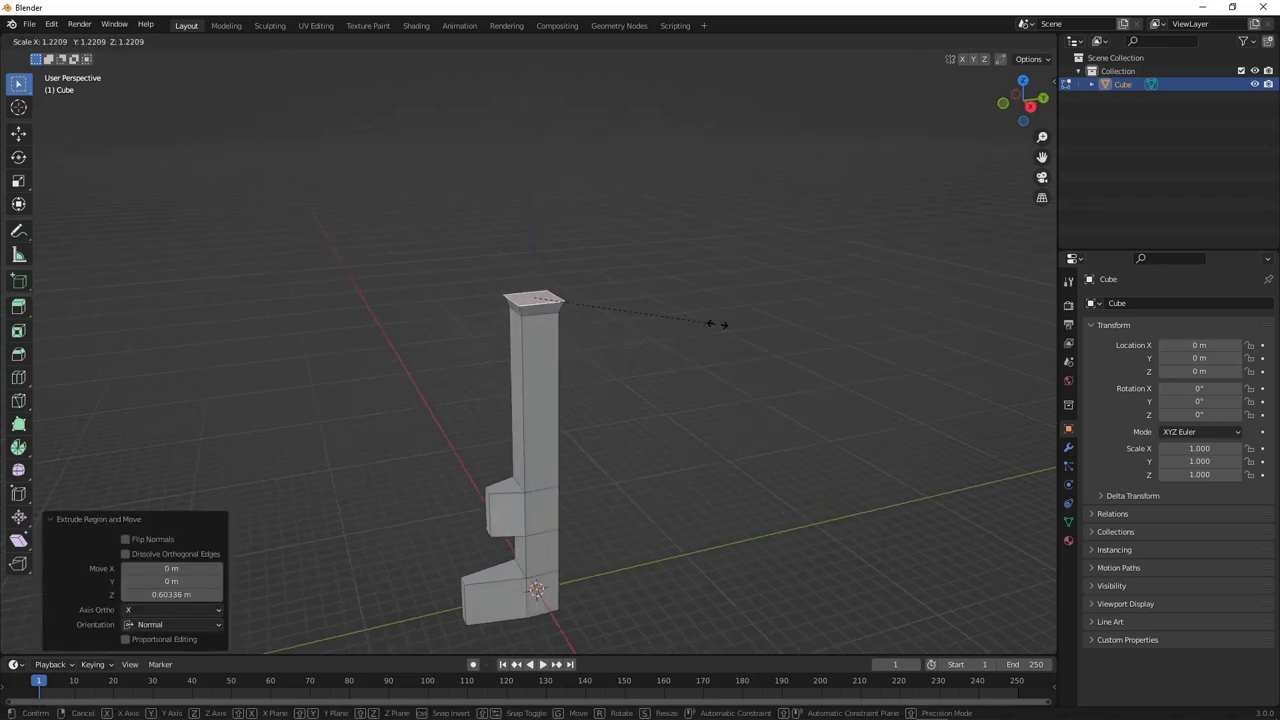
left_click(768, 327)
key("e")
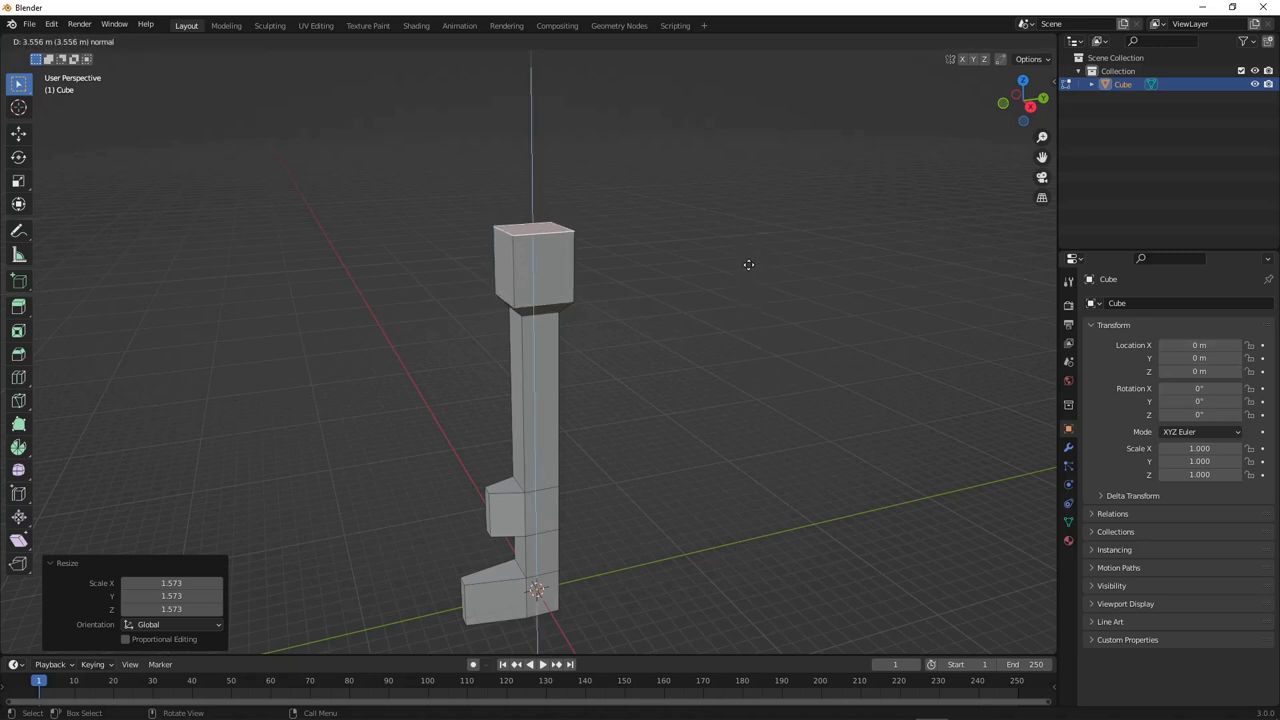
left_click(748, 267)
Bevel the head by extruding its top face slightly and scaling it to 0.637
key("e")
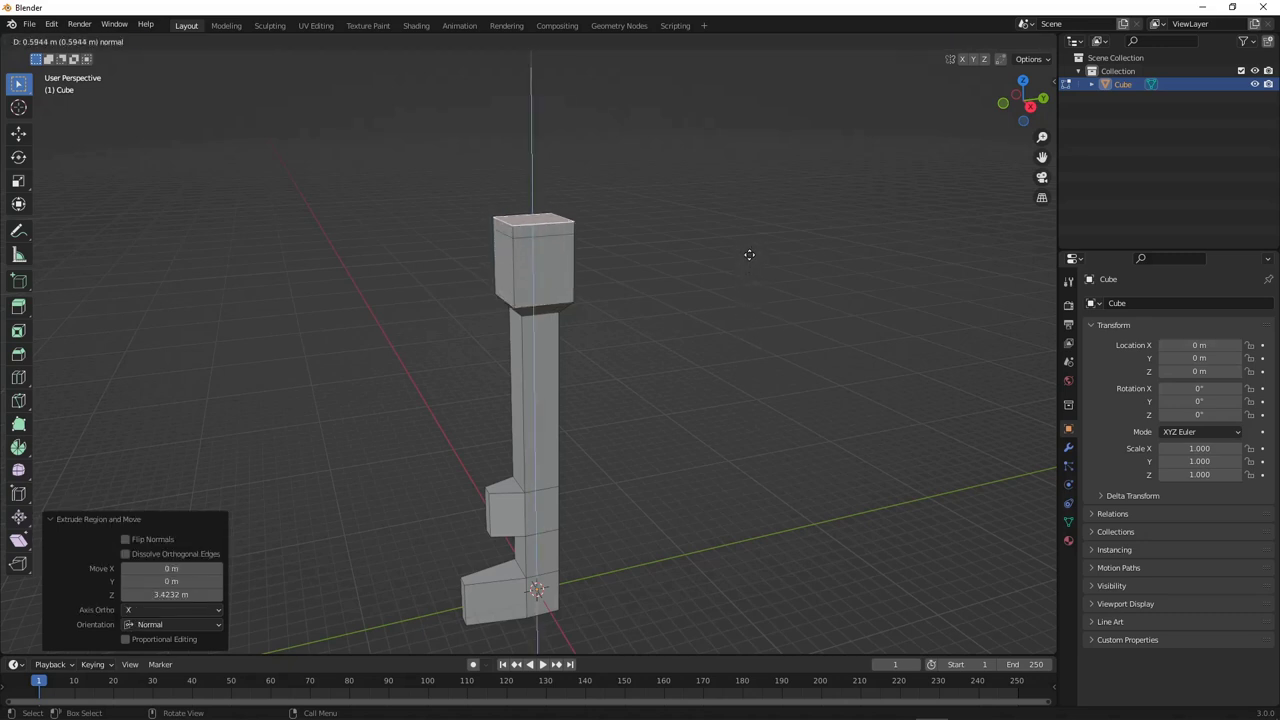
left_click(750, 254)
key("s")
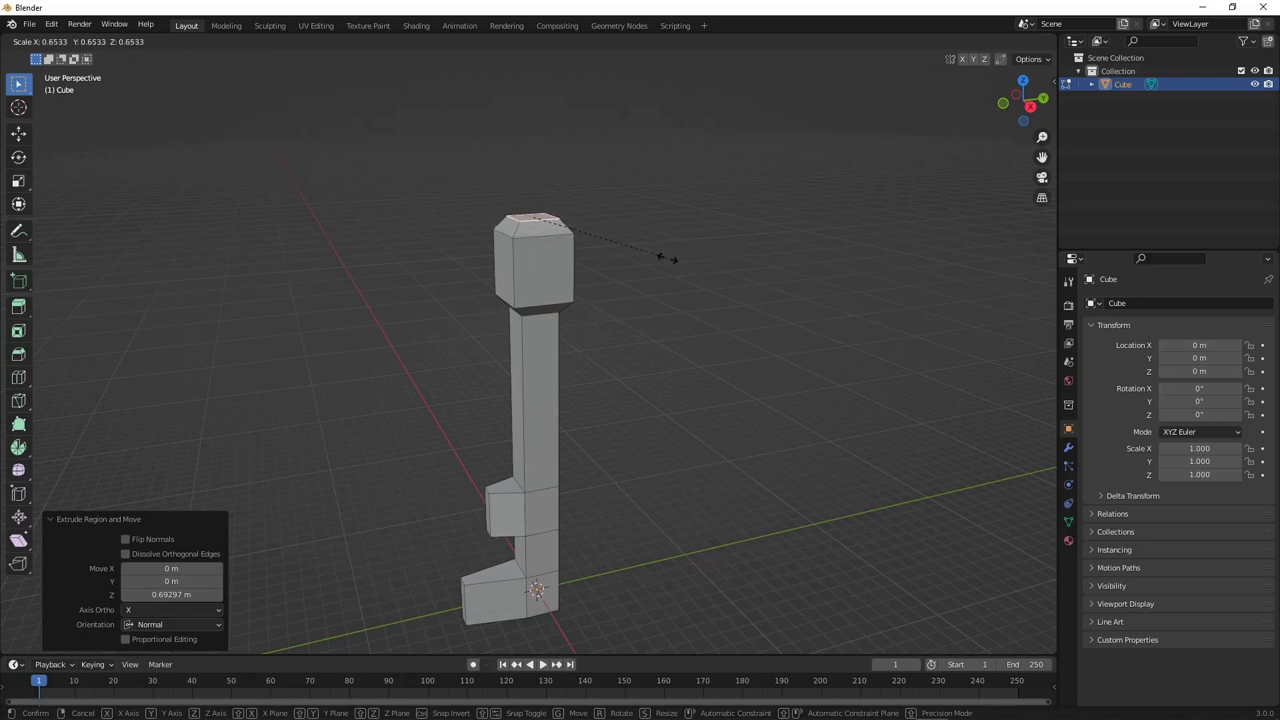
left_click(662, 258)
middle_click_drag(525, 386, 497, 366)
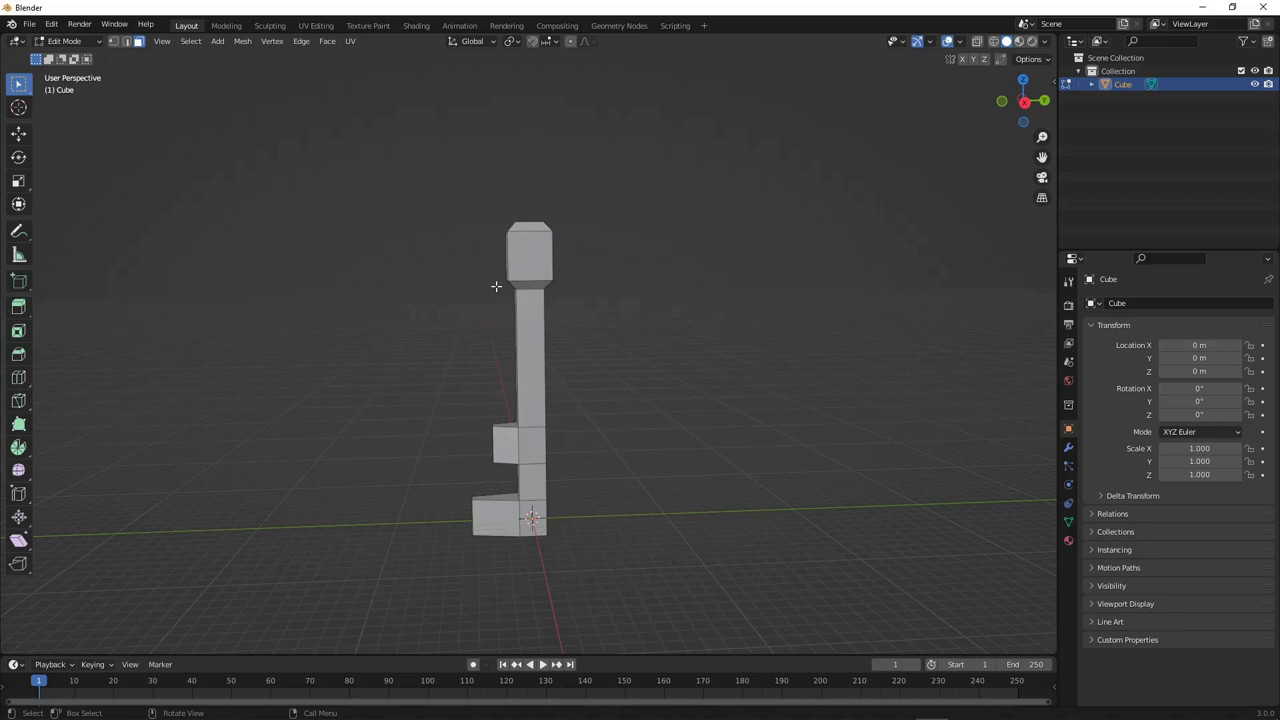
middle_click_drag(516, 312, 552, 324)
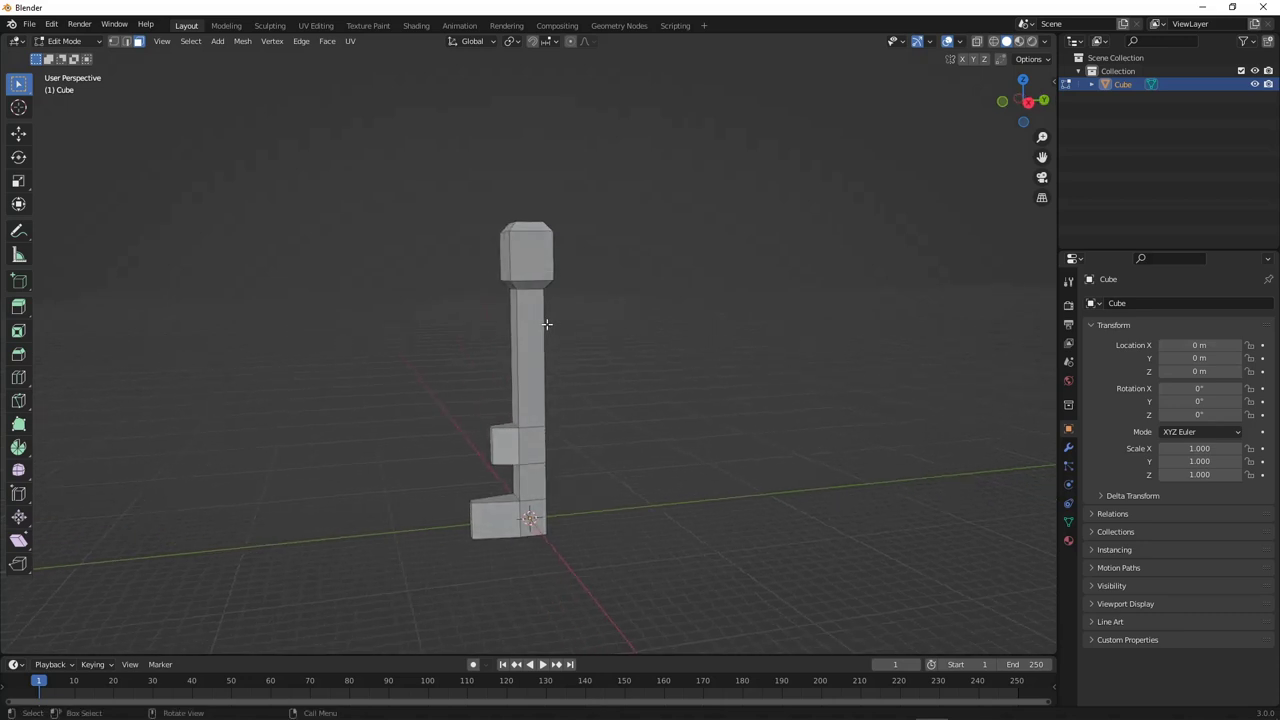
With X-ray on, box-select the head block and scale it 1.475 in X and Y only
key("alt+z")
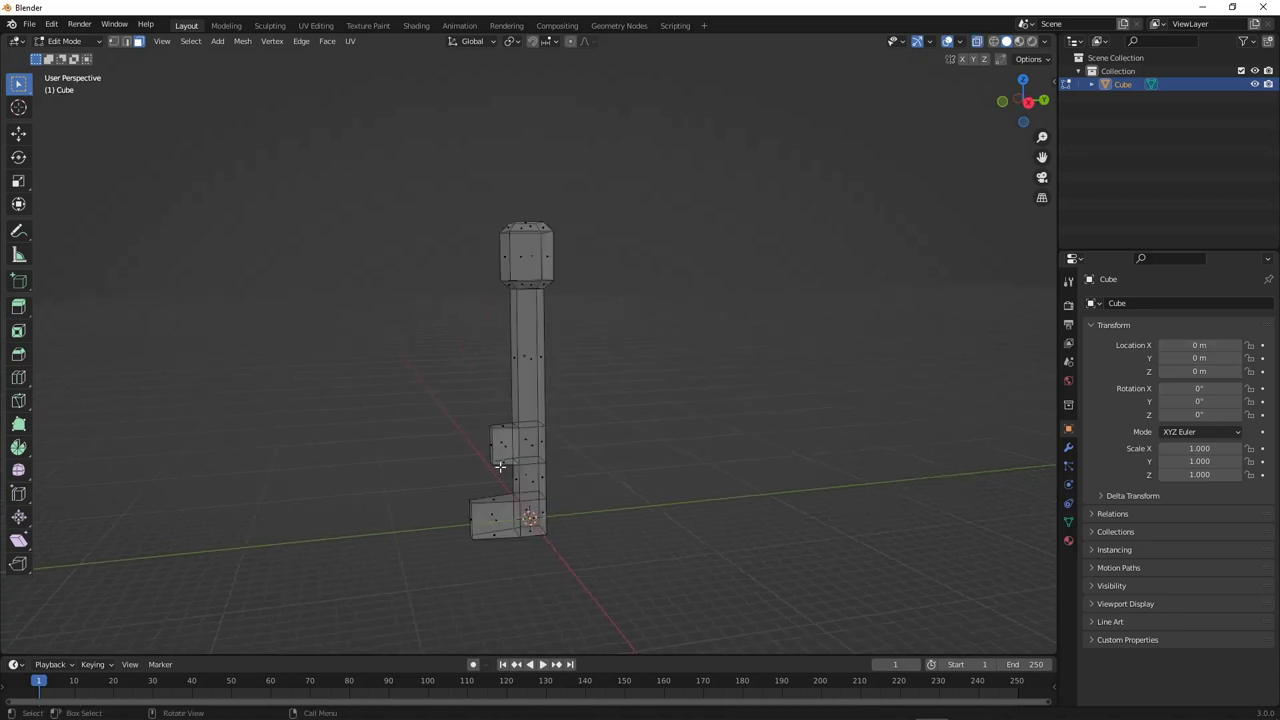
key("alt+z")
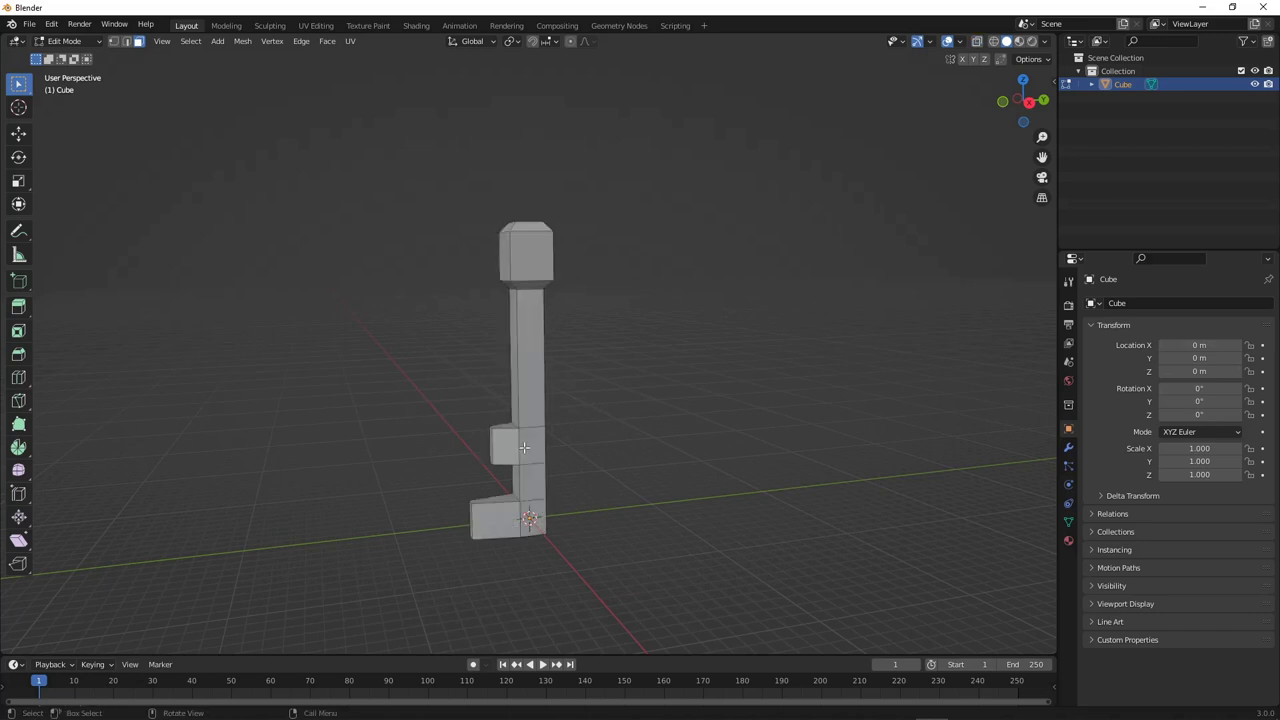
key("alt+z")
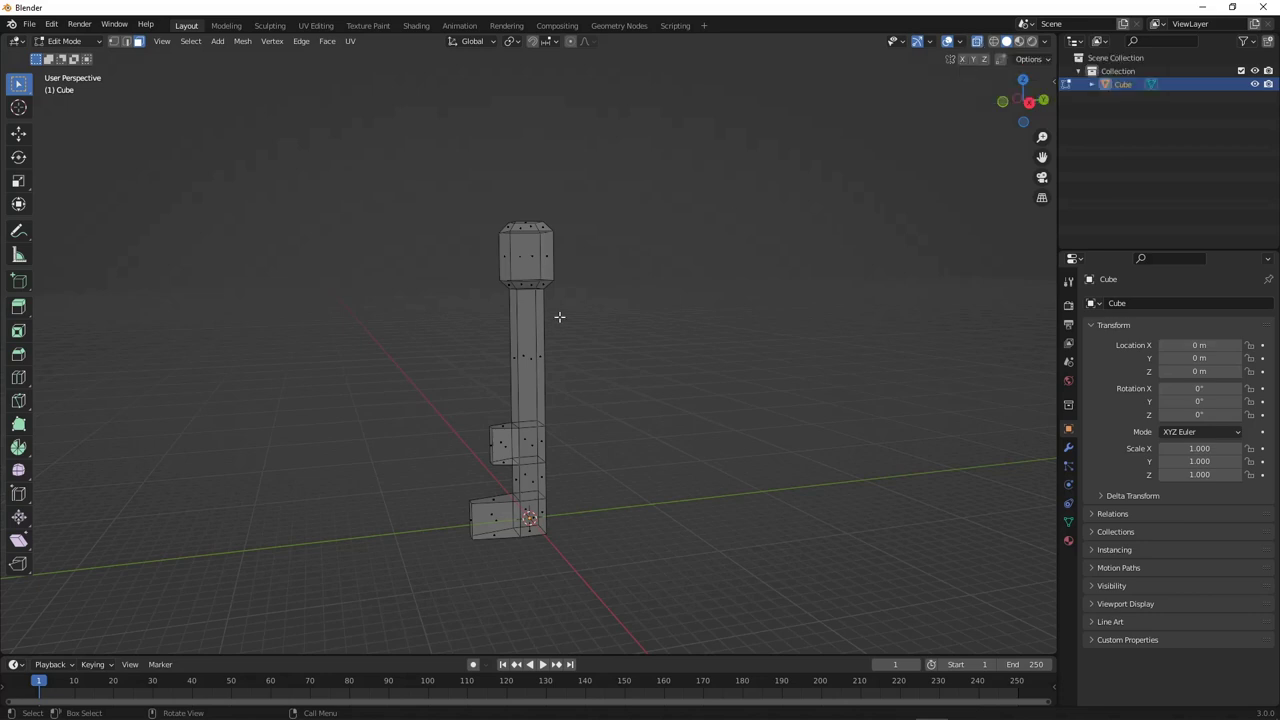
middle_click_drag(528, 393, 514, 318)
left_click_drag(464, 191, 581, 274)
middle_click_drag(563, 289, 578, 285)
key("s")
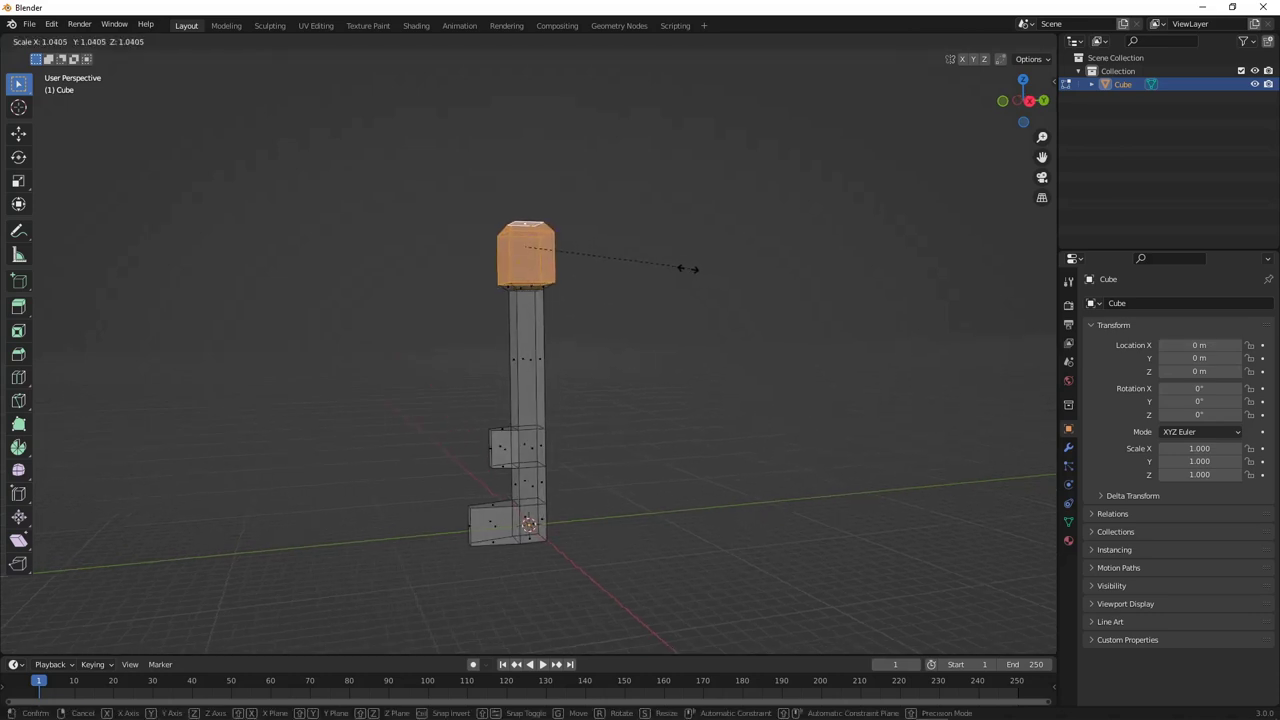
right_click(604, 280)
mouse_move(574, 300)
middle_mouse_down()
mouse_move(640, 309)
mouse_move(525, 312)
mouse_move(592, 304)
middle_mouse_up()
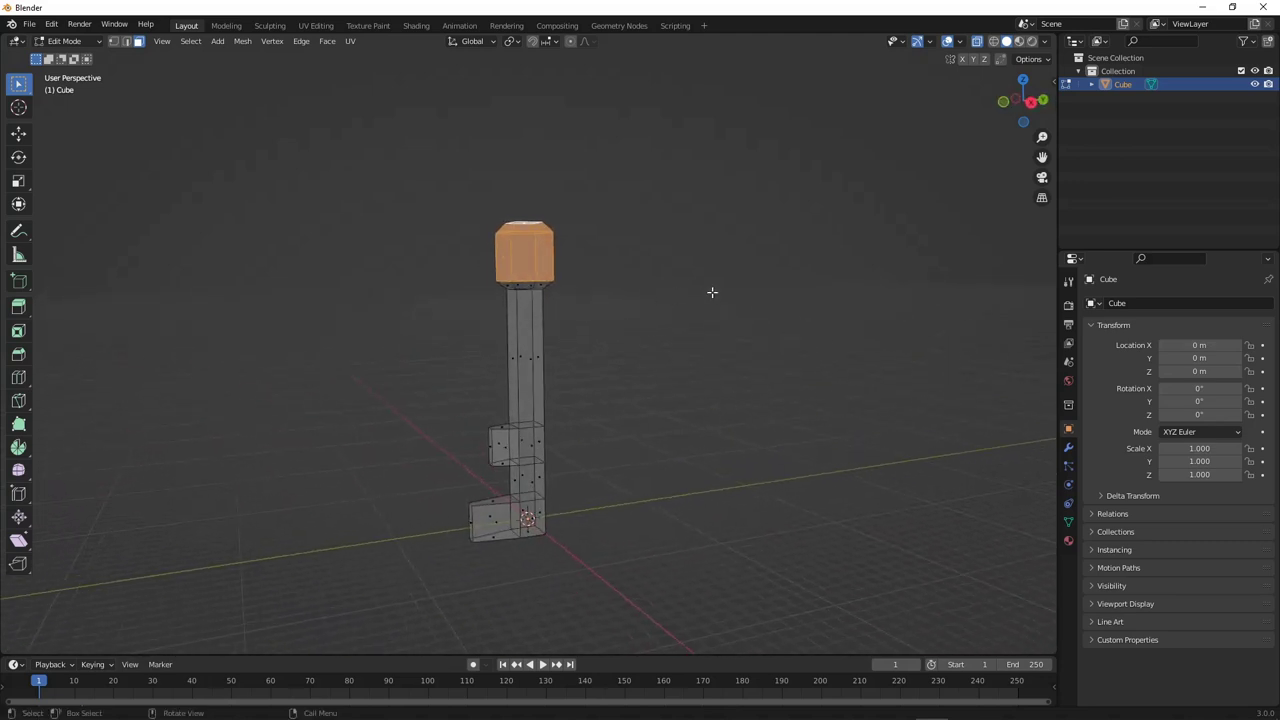
key("s")
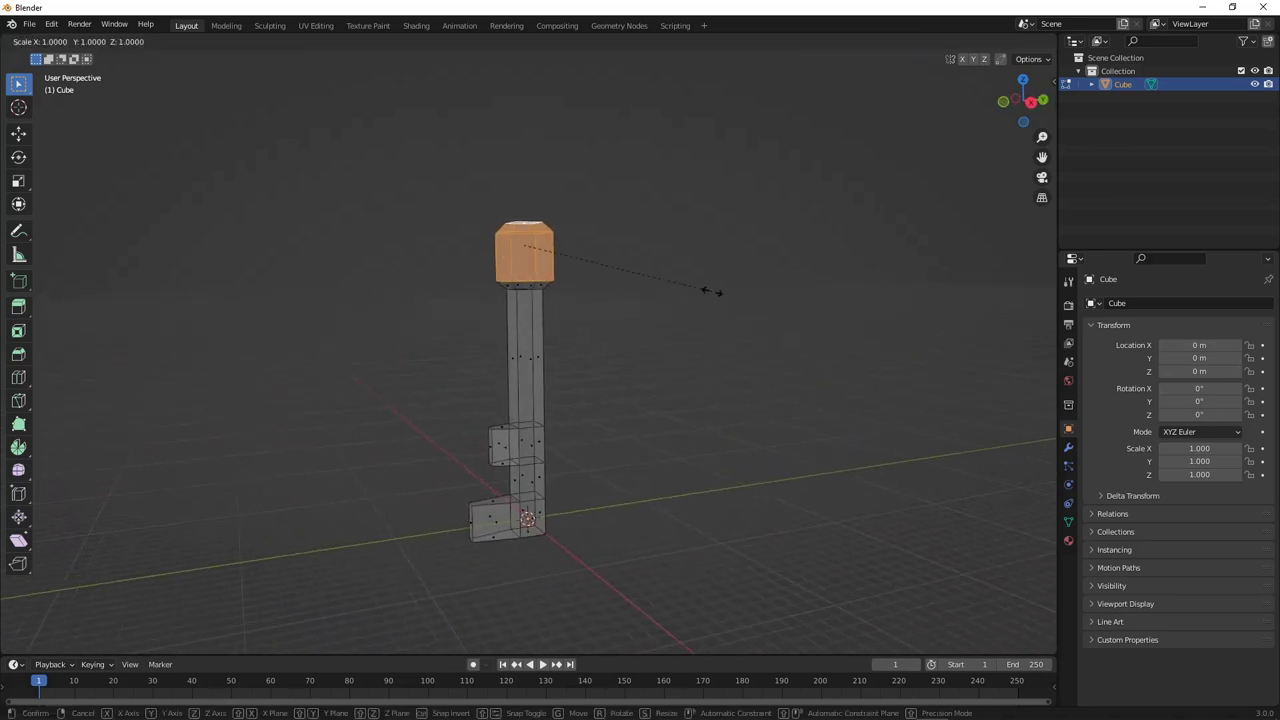
key("shift+z")
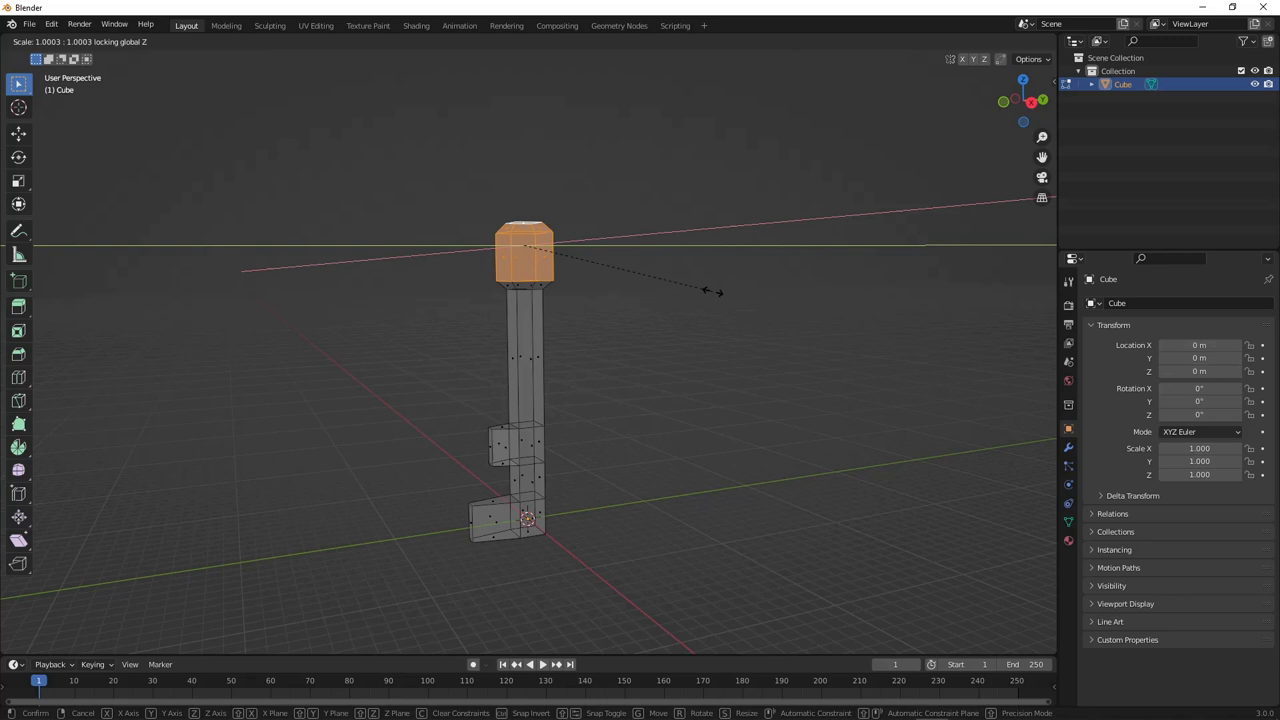
left_click(806, 276)
Raise the head block 0.518 m along Z, then deselect it
middle_click_drag(514, 356, 502, 335)
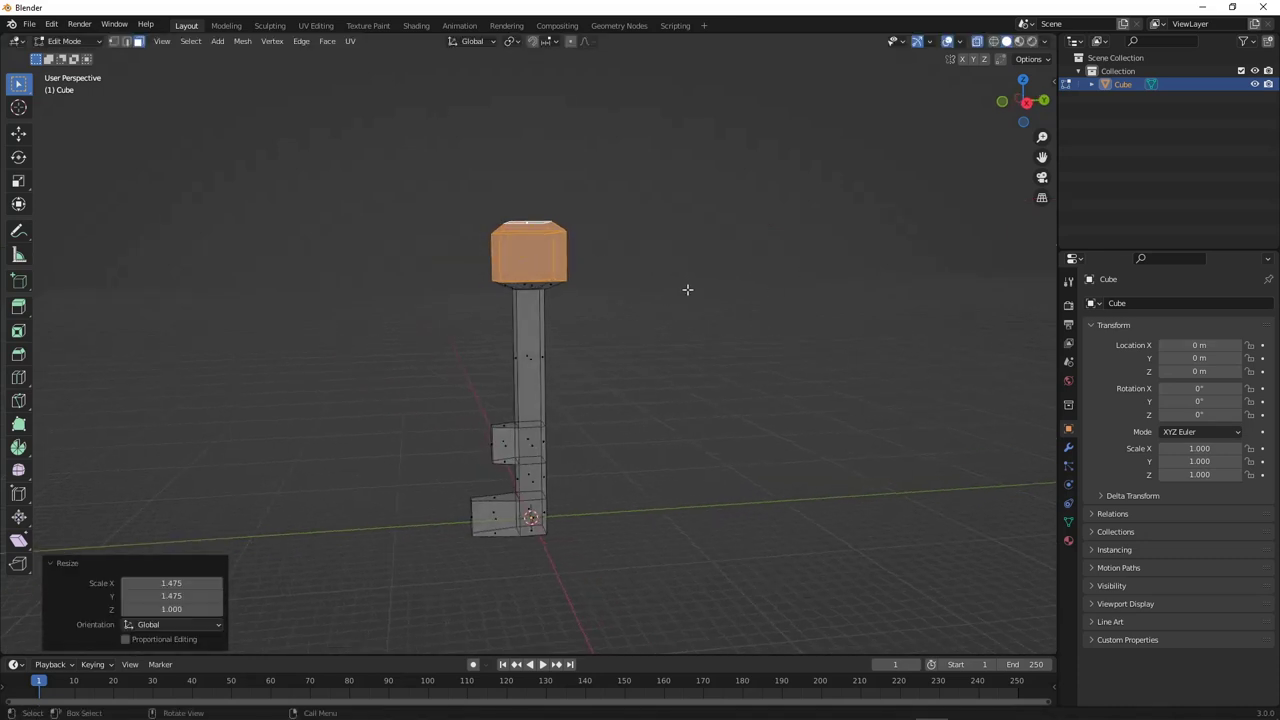
key("g")
key("z")
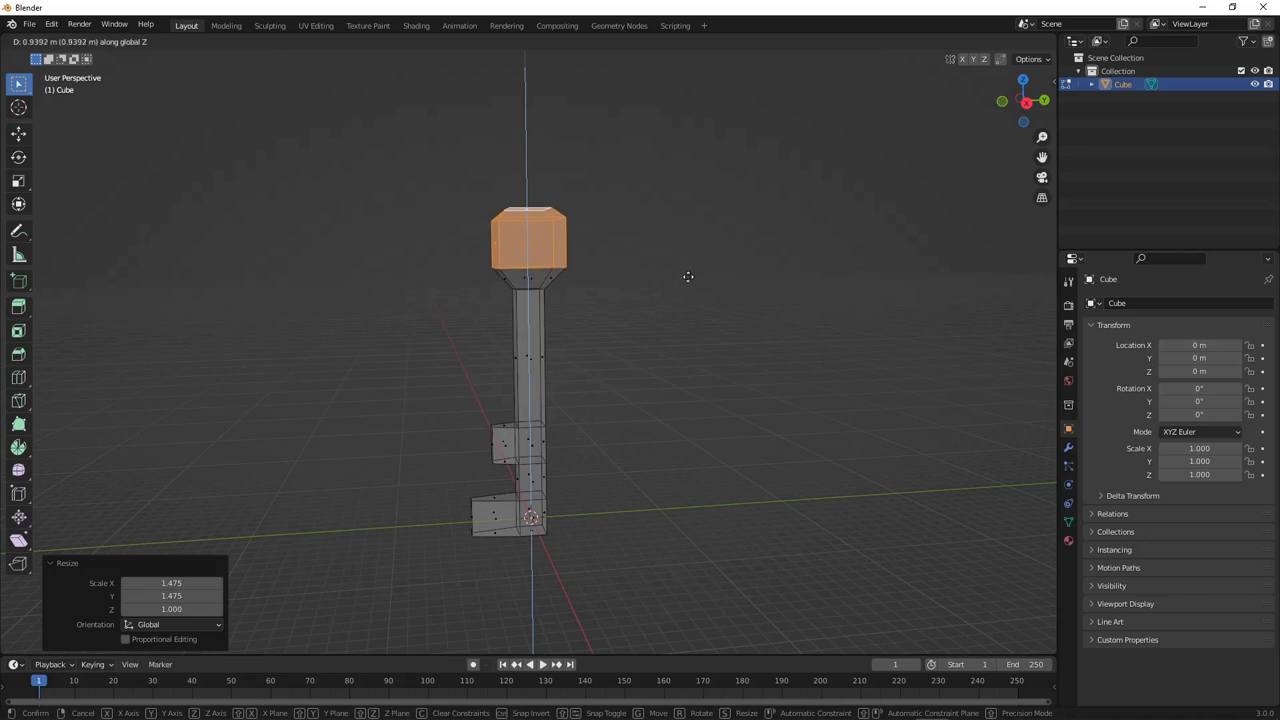
left_click(686, 282)
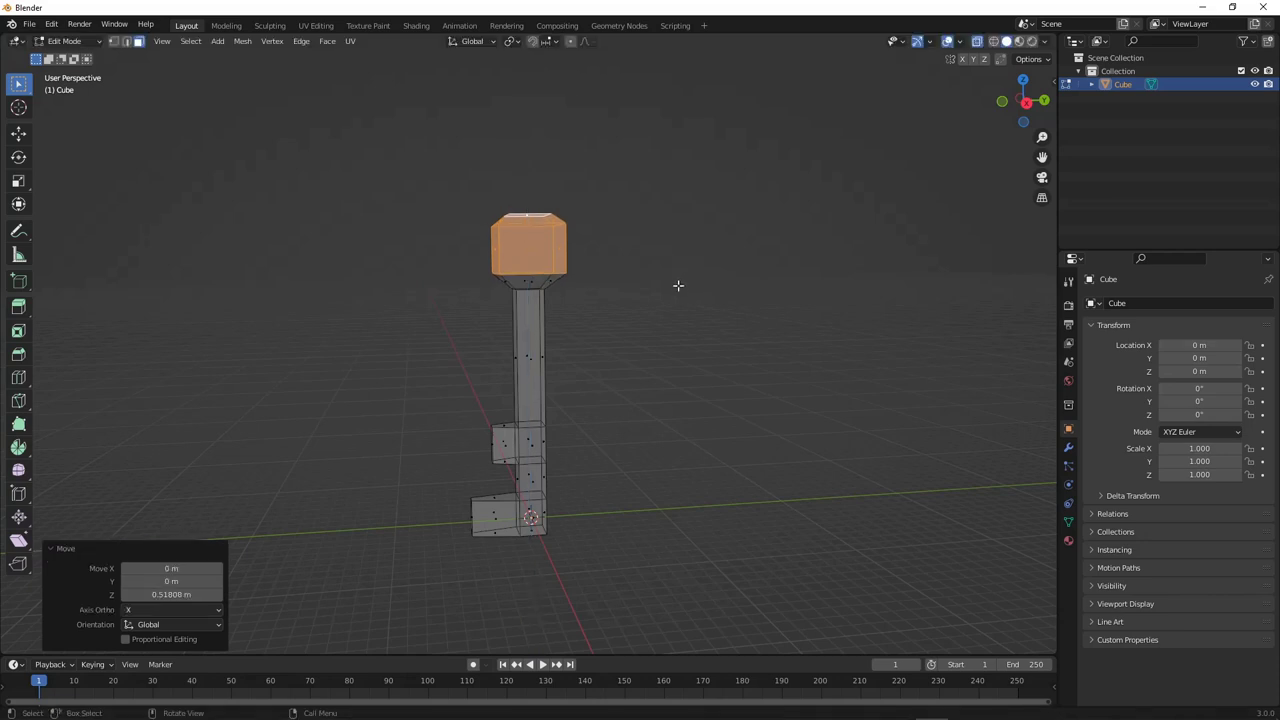
left_click(523, 219)
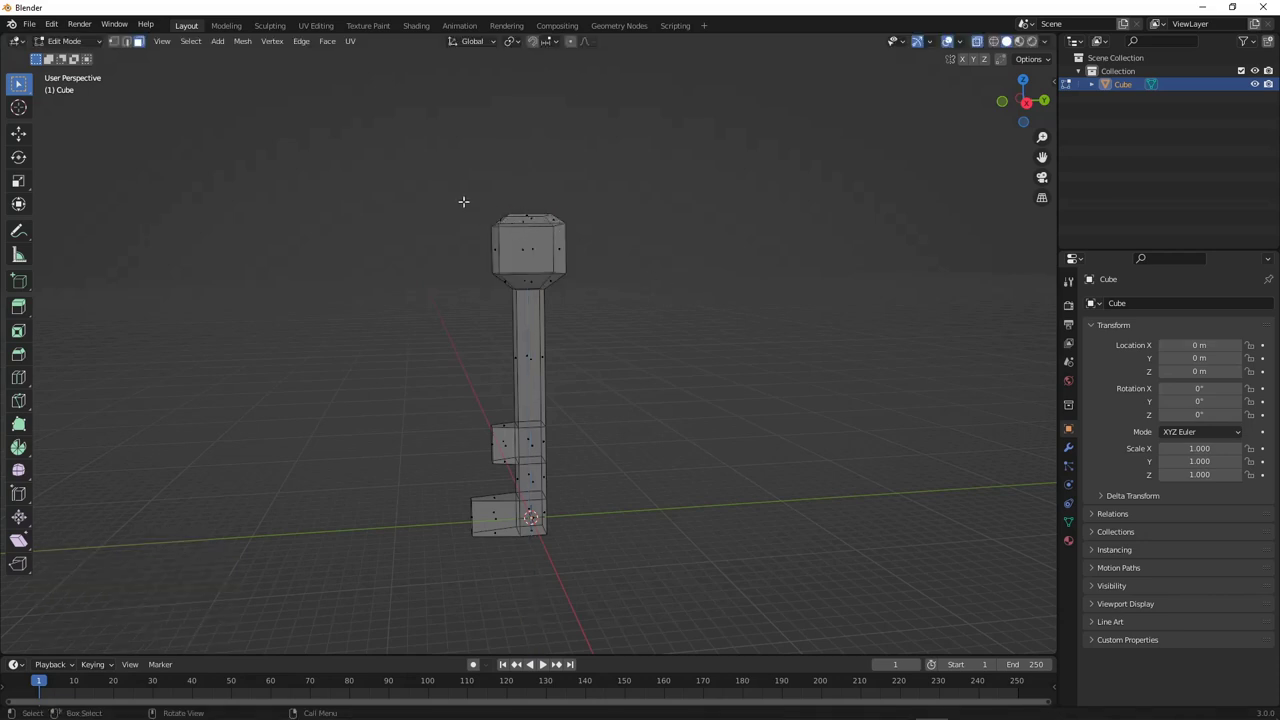
Select the head's top face and move it up along Z
left_click_drag(463, 201, 592, 234)
key("g")
key("z")
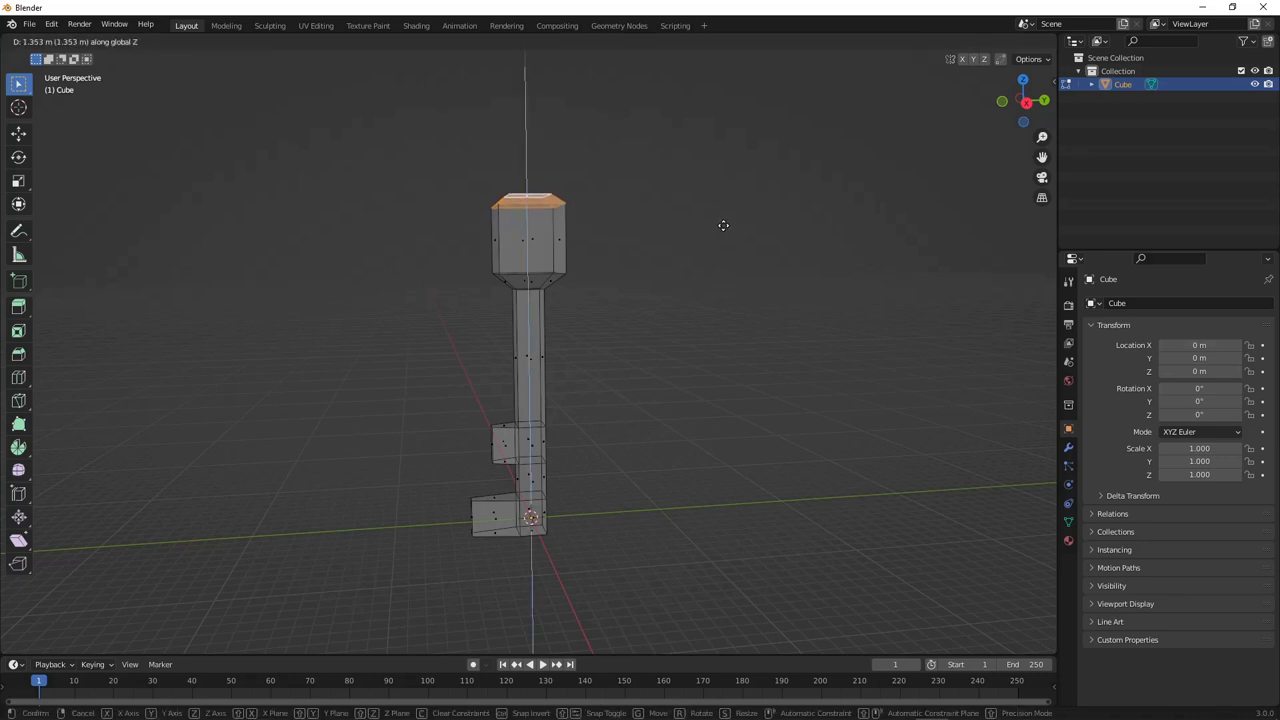
right_click(700, 229)
left_click_drag(459, 200, 579, 232)
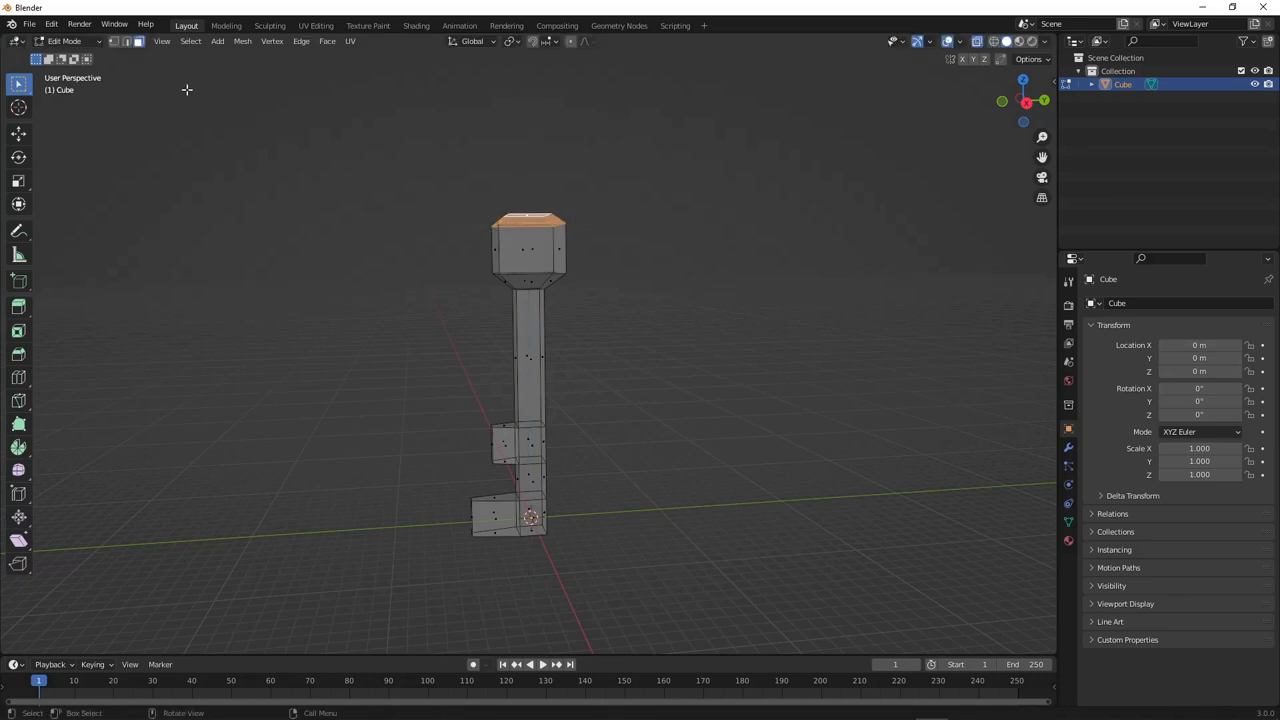
key("g")
key("z")
left_click(723, 260)
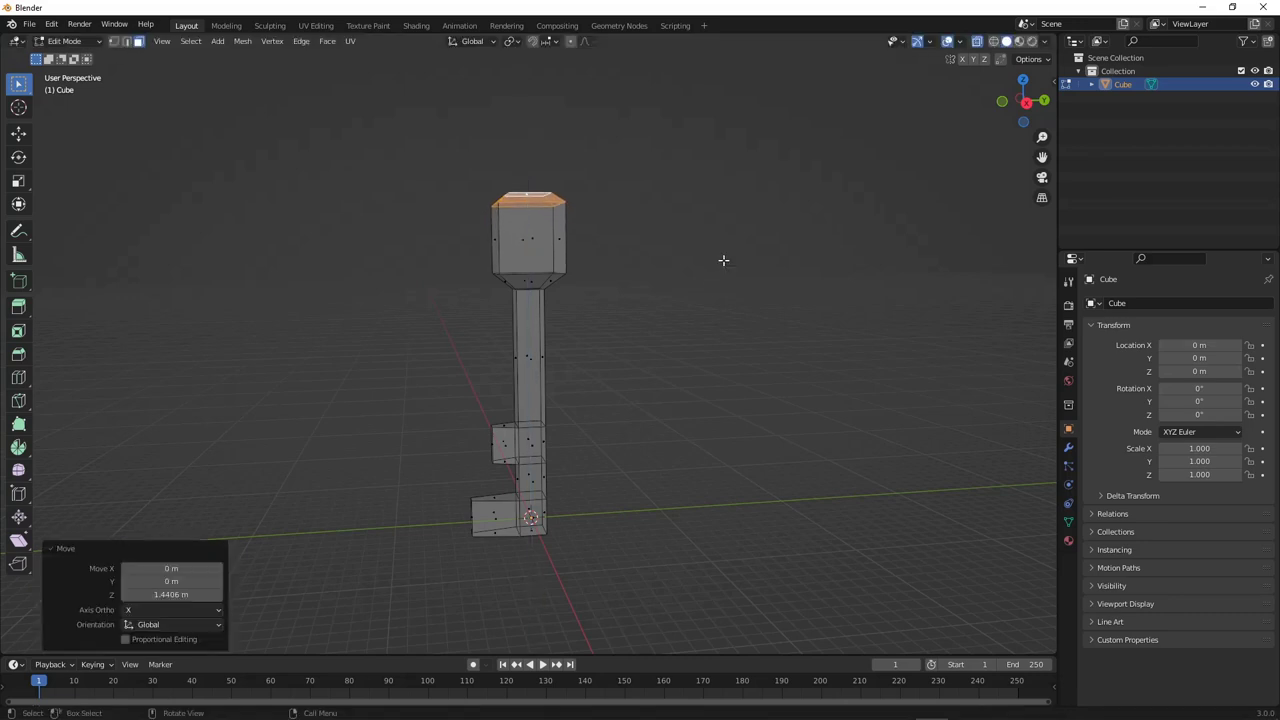
Make a further vertical Z move, then clear the selection and inspect the key
middle_click_drag(572, 230, 530, 140)
key("alt+a")
key("g")
key("z")
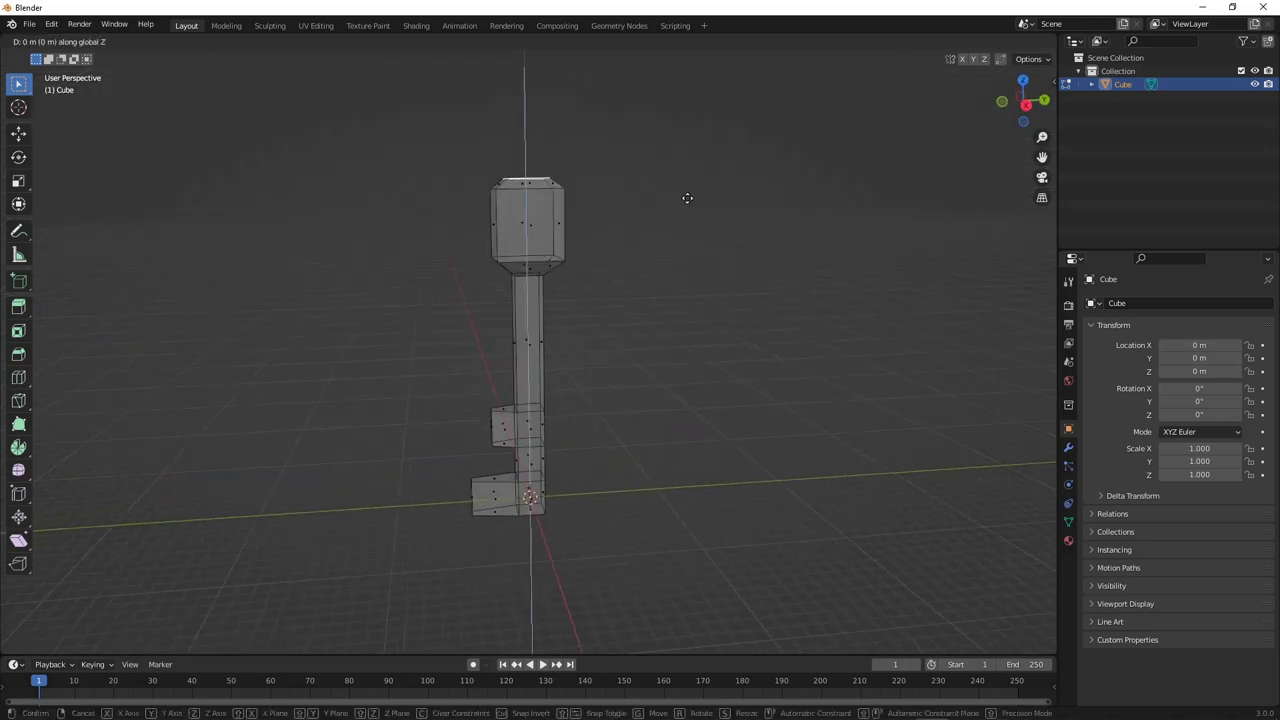
left_click(684, 190)
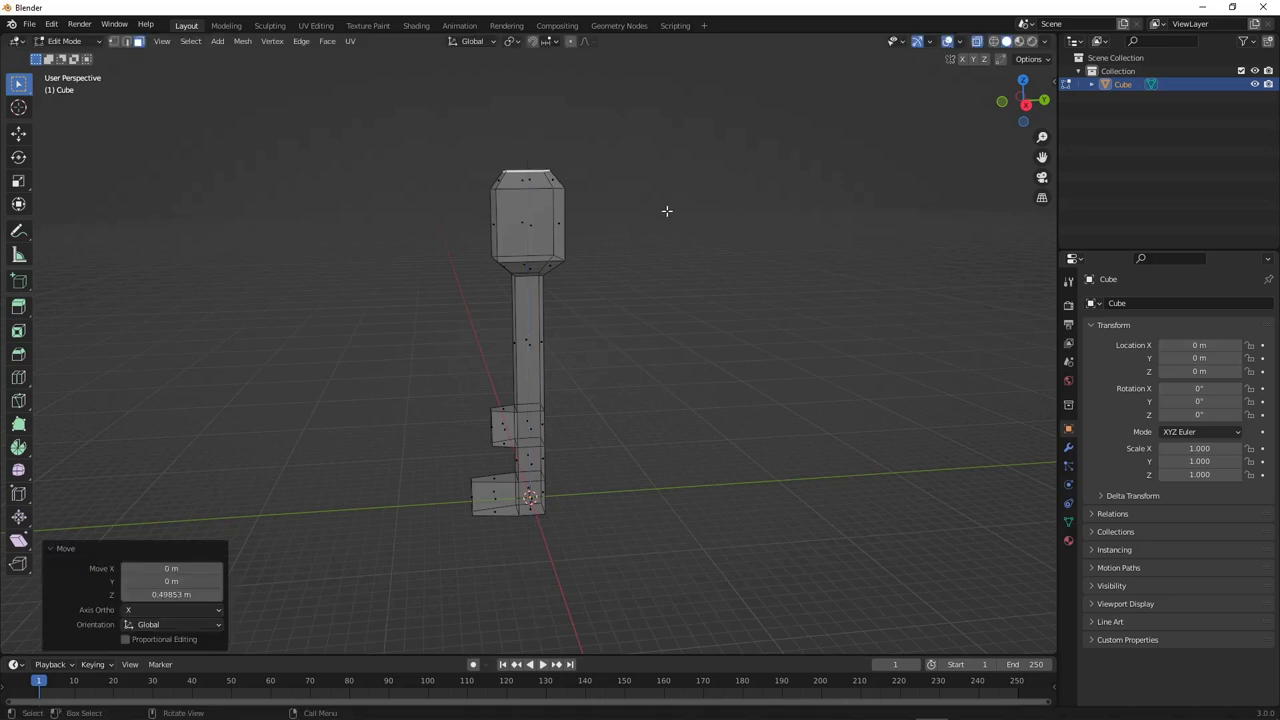
key("alt+a")
middle_click_drag(636, 302, 551, 374)
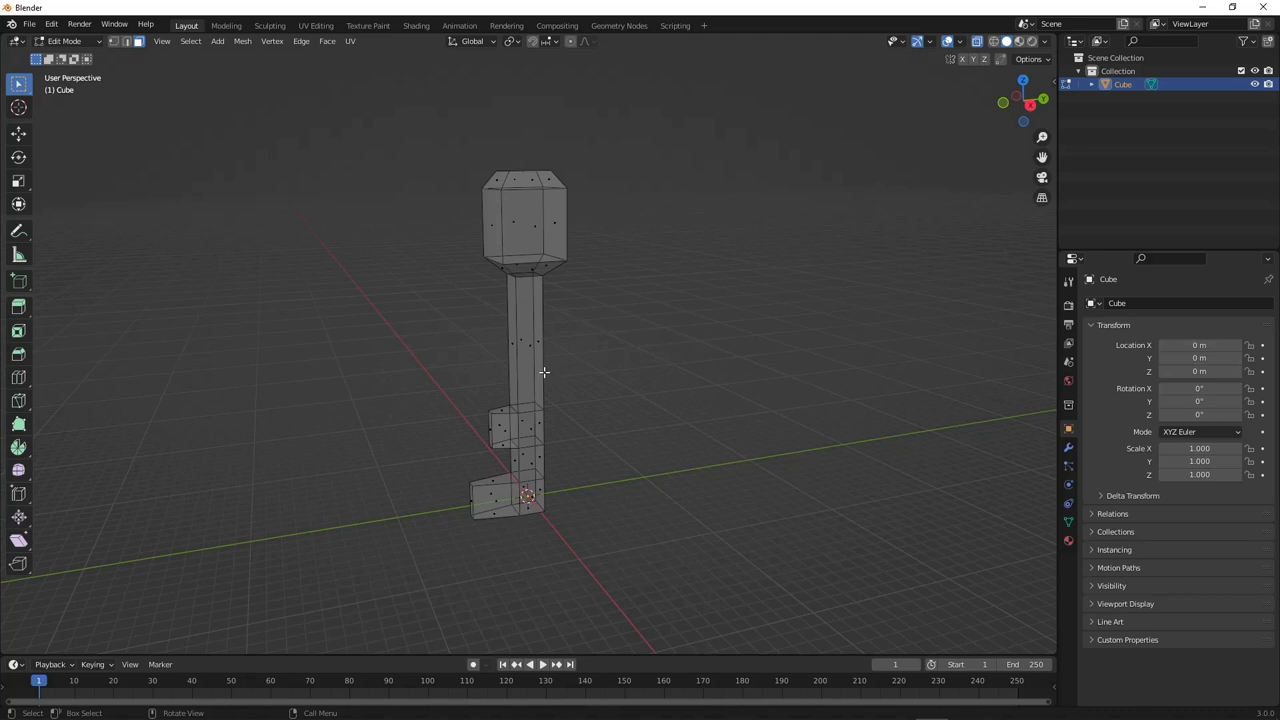
middle_click_drag(541, 373, 516, 380)
With X-ray on, box-select the whole head and move it 2.8029 m down along Z
middle_click_drag(519, 321, 545, 325)
key("alt+z")
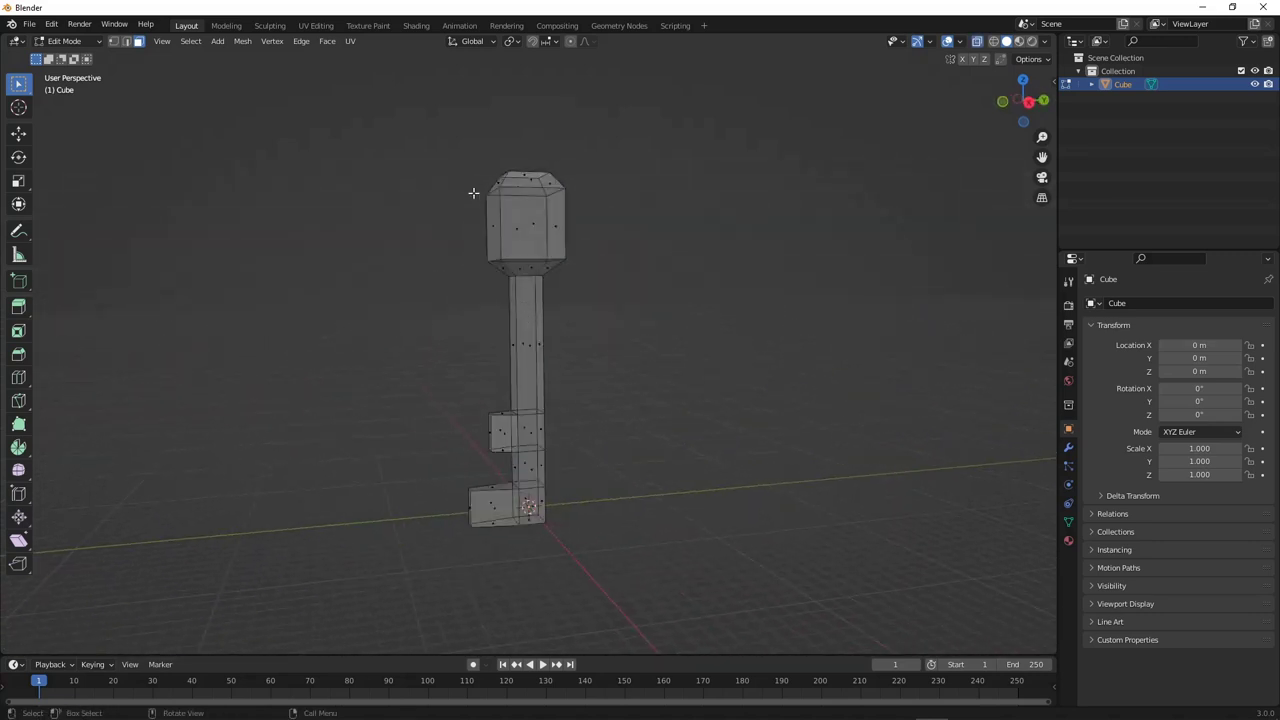
left_click_drag(462, 145, 598, 291)
right_click(586, 286)
left_click(637, 286)
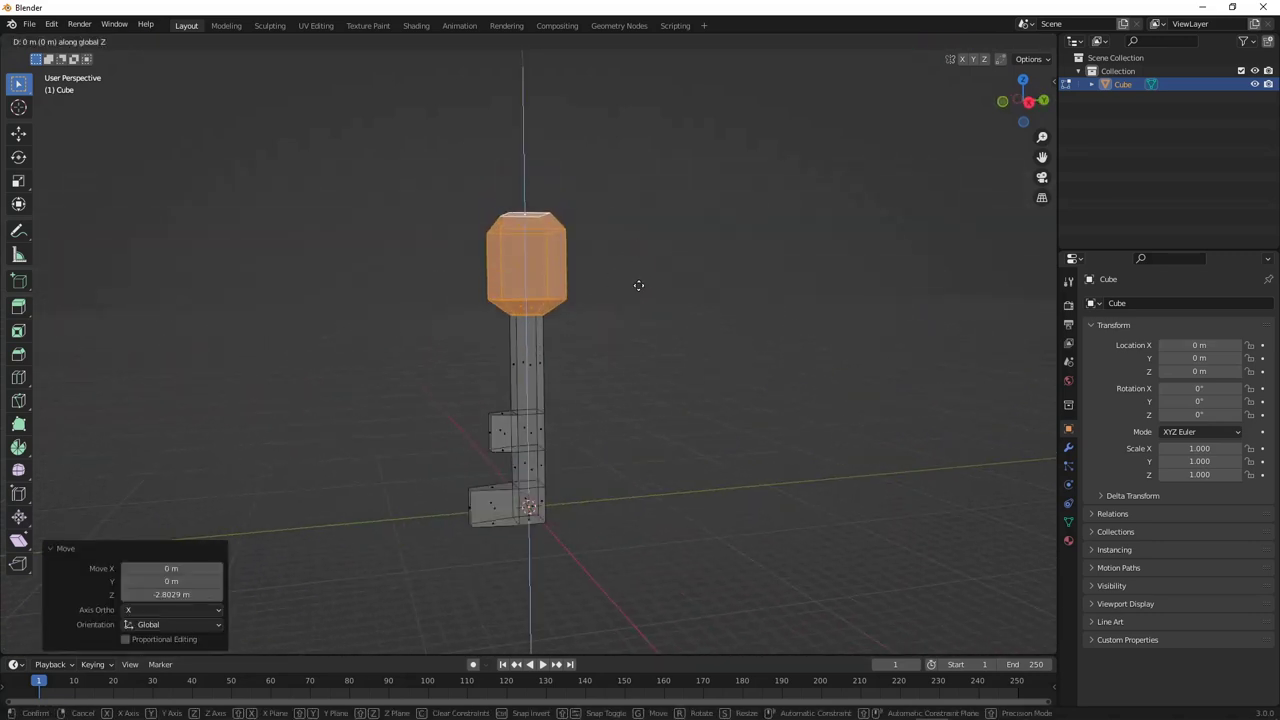
Switch to Object Mode with X-ray off, then return to Edit Mode and select the head's front face
key("Tab")
key("alt+z")
left_click(548, 361)
middle_click_drag(548, 361, 520, 386)
left_click(523, 286)
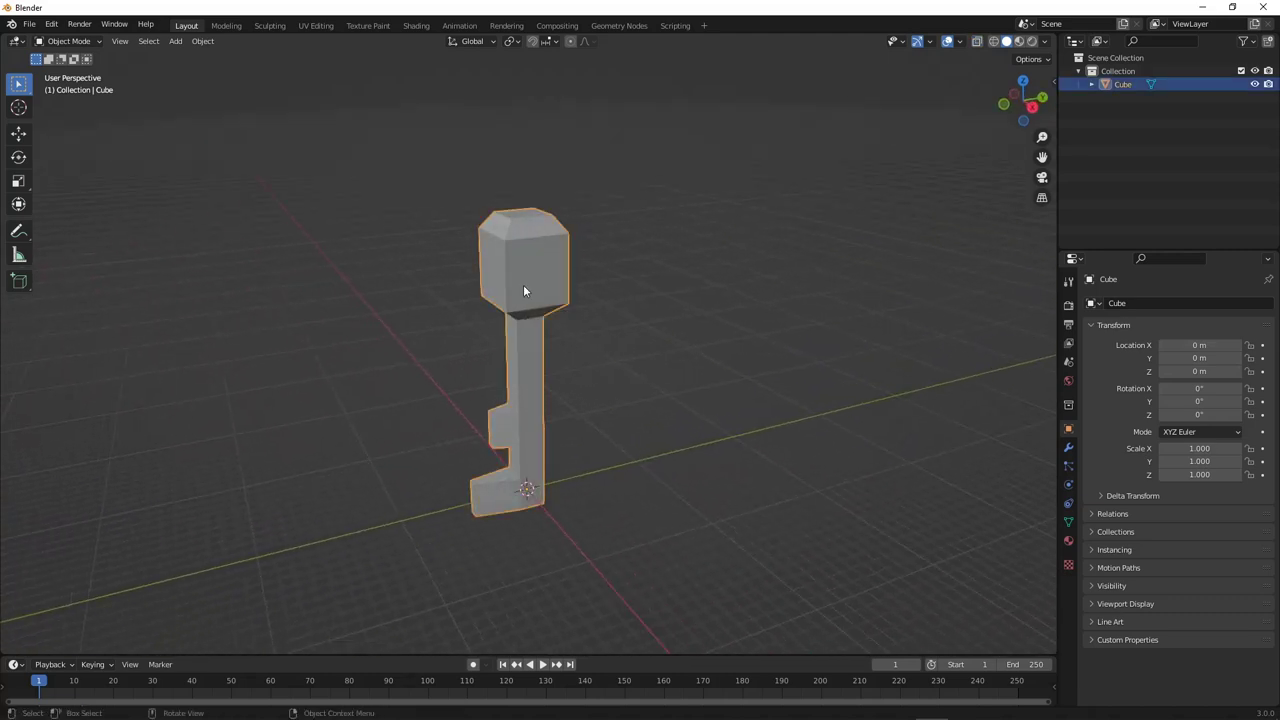
middle_click_drag(523, 286, 586, 274)
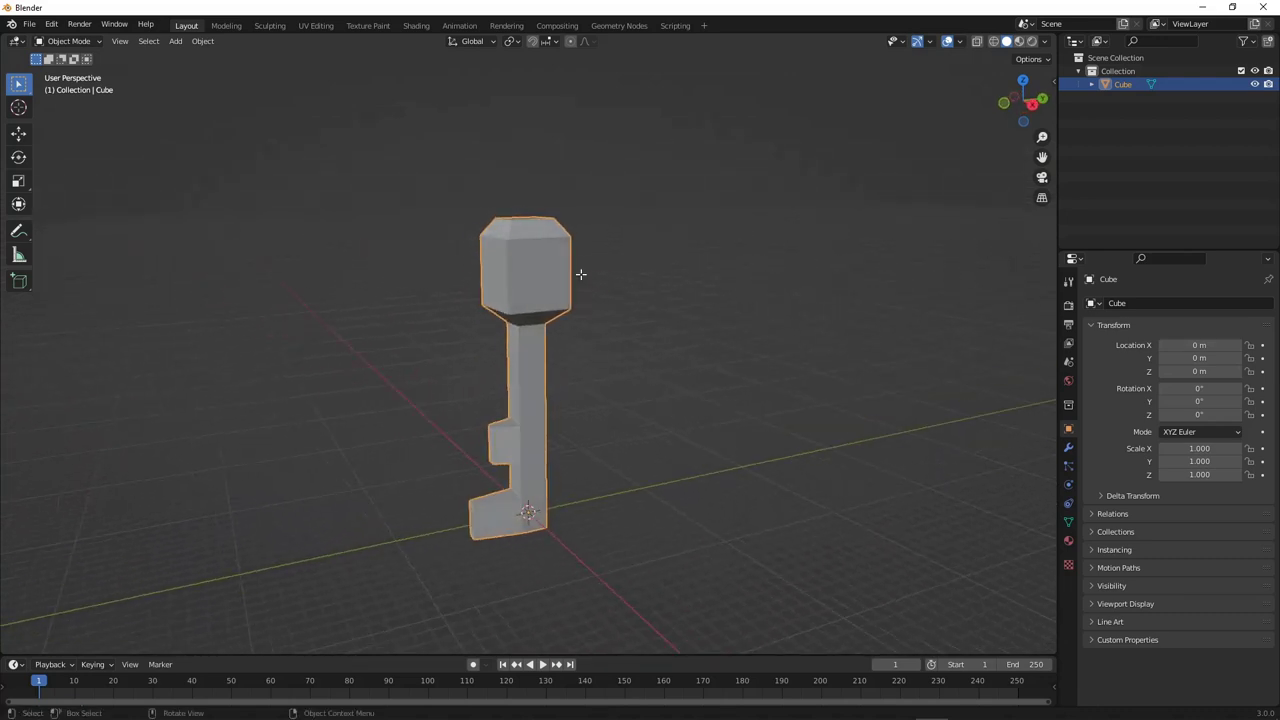
key("Tab")
left_click(614, 311)
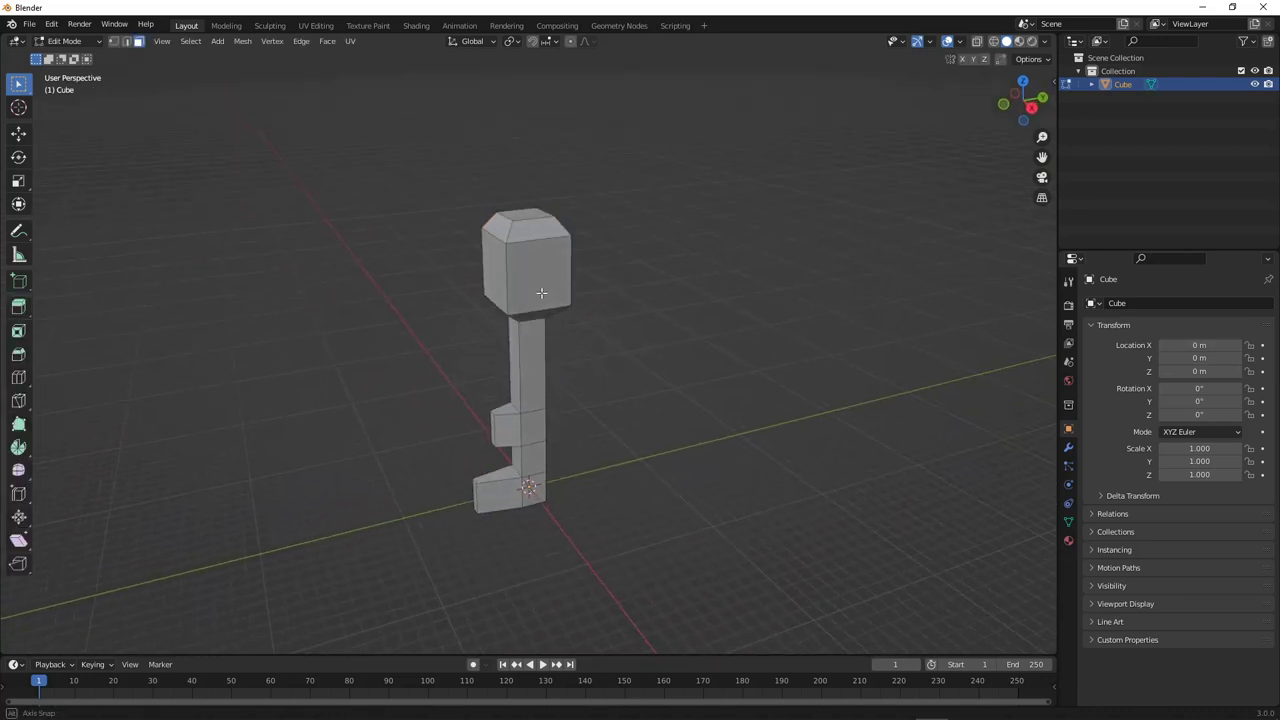
middle_click_drag(532, 272, 345, 283)
left_click(517, 283)
middle_click_drag(531, 316, 517, 293)
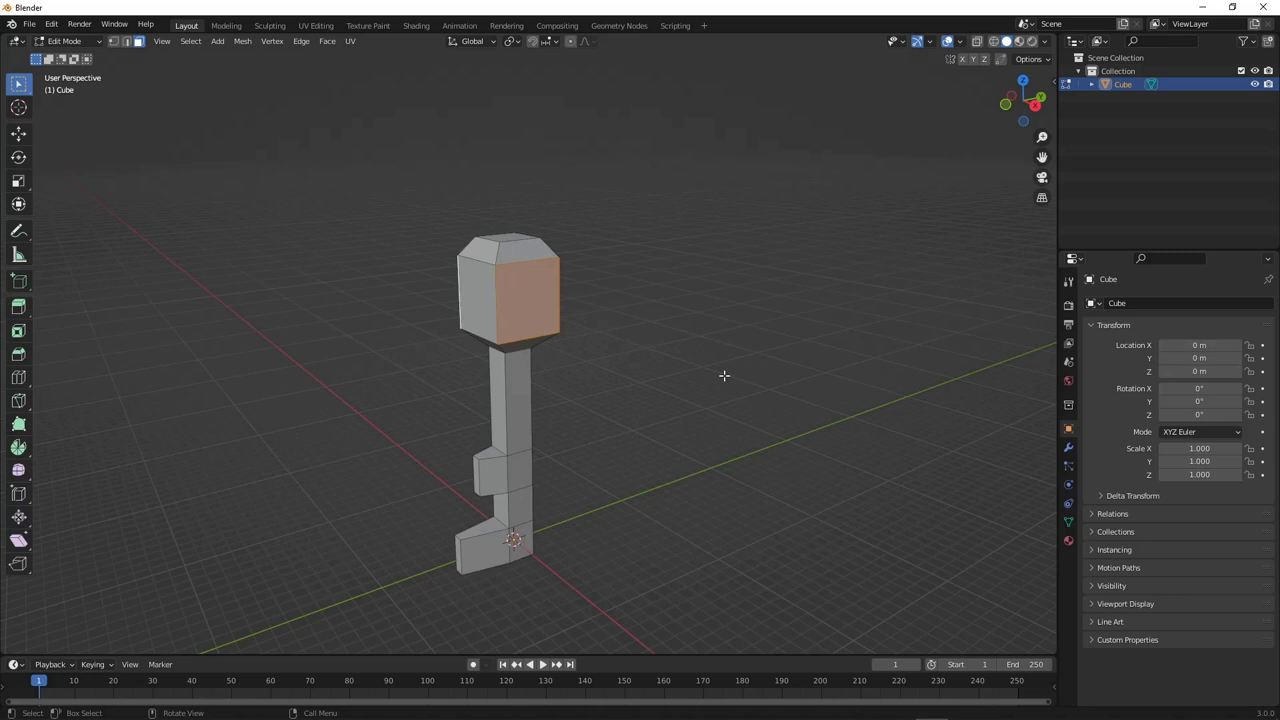
Inset the head's side faces at 0.7304 m thickness, then turn X-ray back on
key("i")
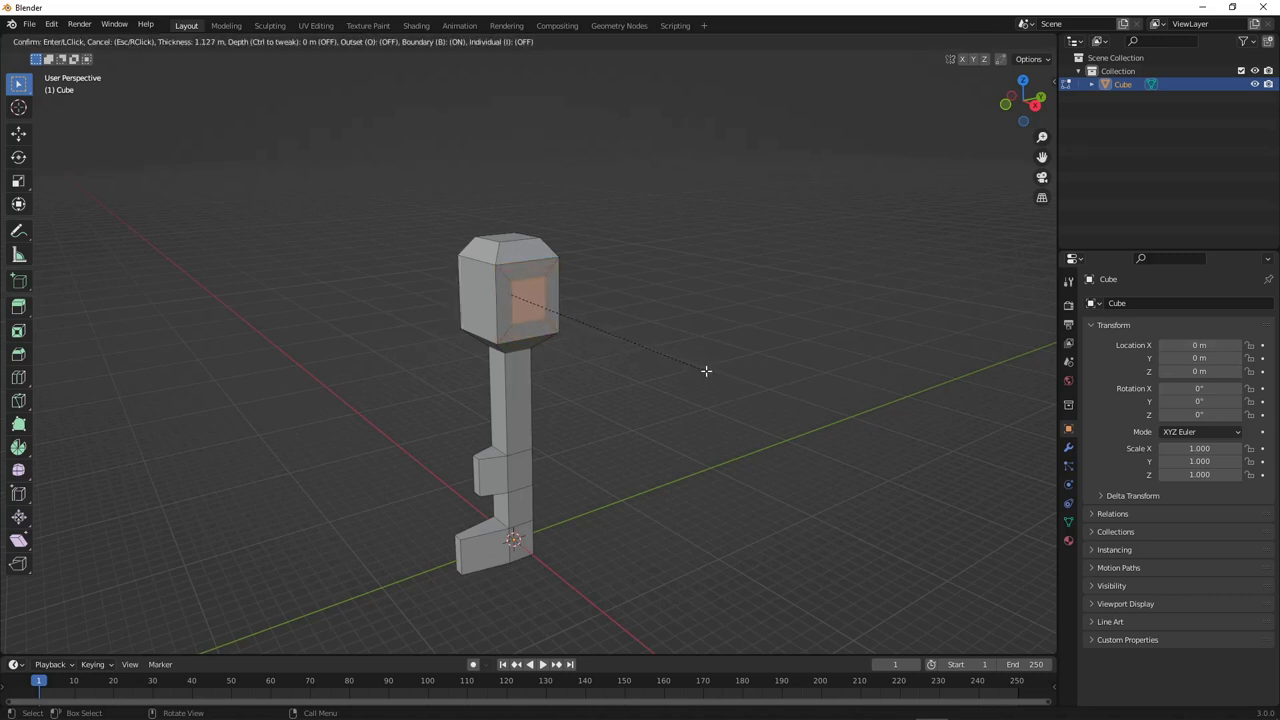
key("Escape")
middle_click_drag(709, 369, 640, 306)
key("i")
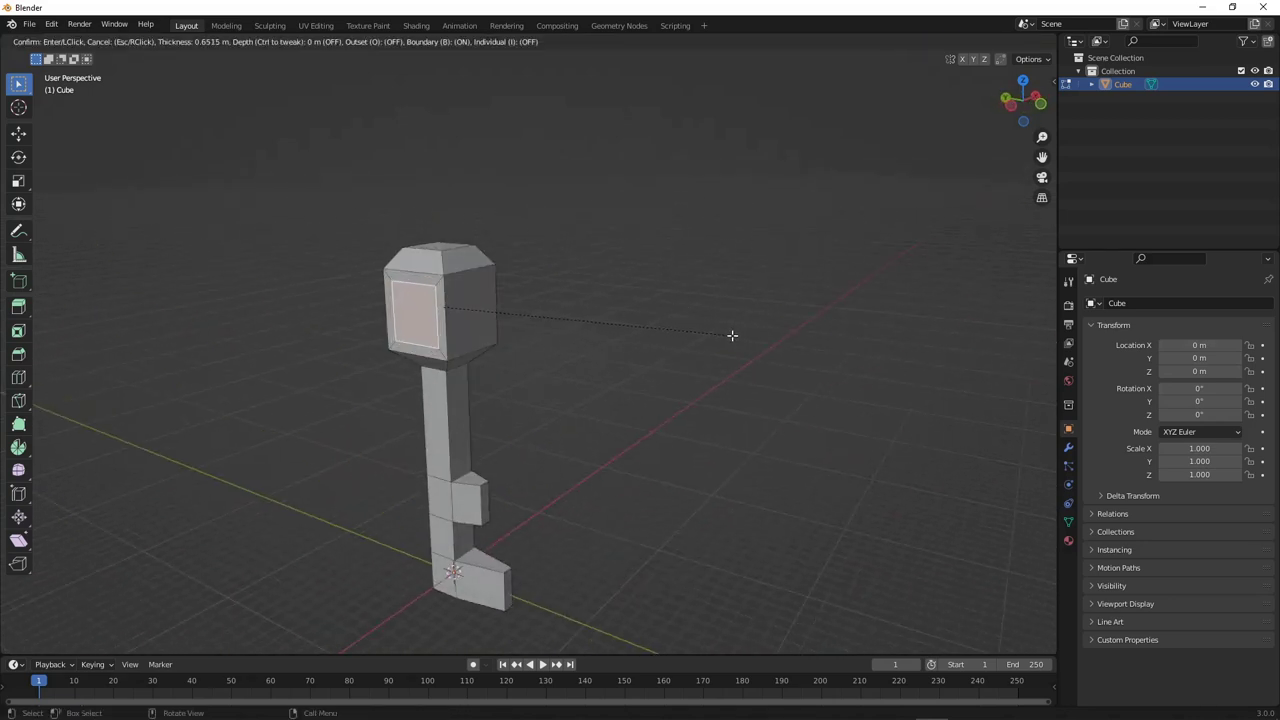
left_click(731, 335)
middle_click_drag(468, 344, 515, 340)
key("alt+z")
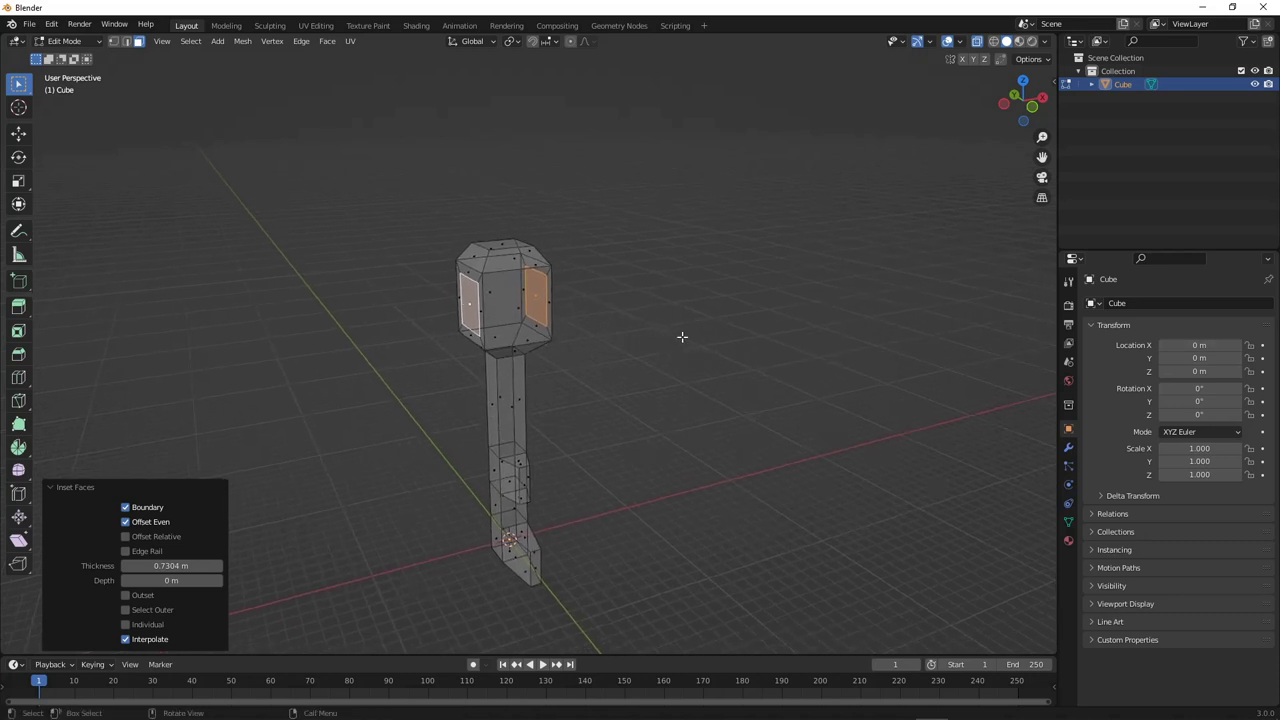
Scale the inset side panels uniformly to 0.802, then turn X-ray off
key("s")
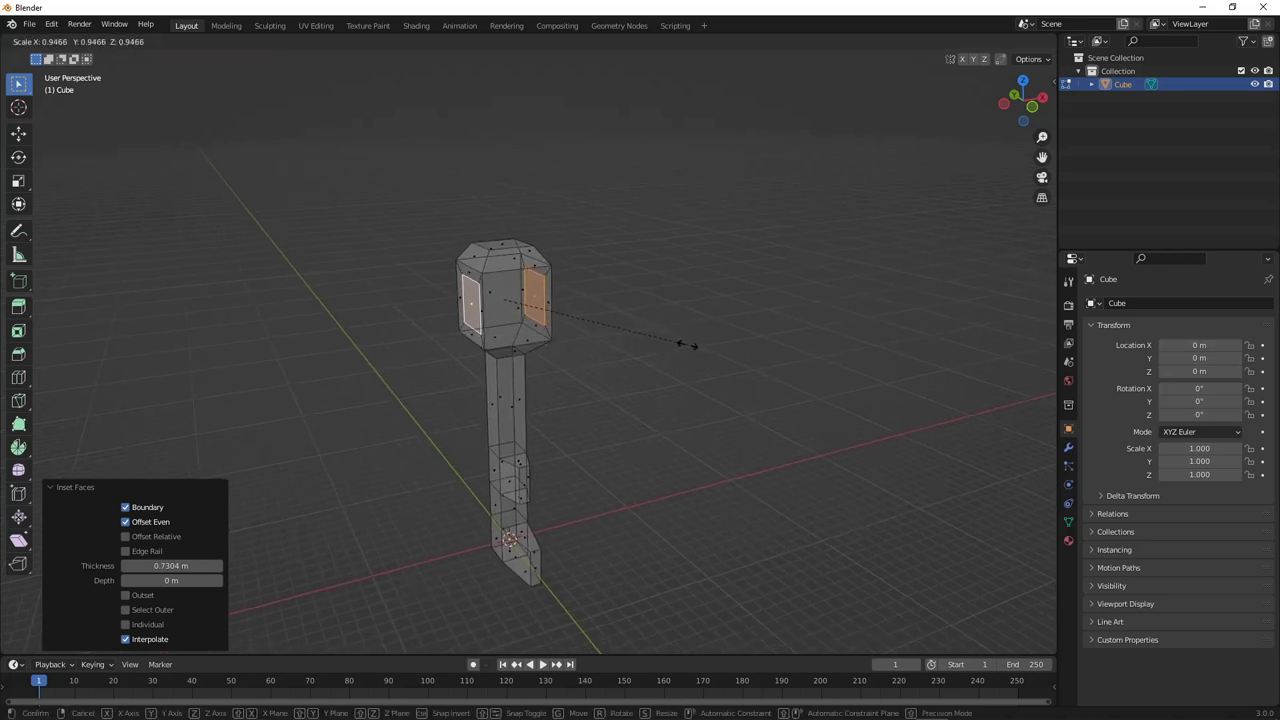
right_click(688, 345)
scroll(517, 286, "up", 4)
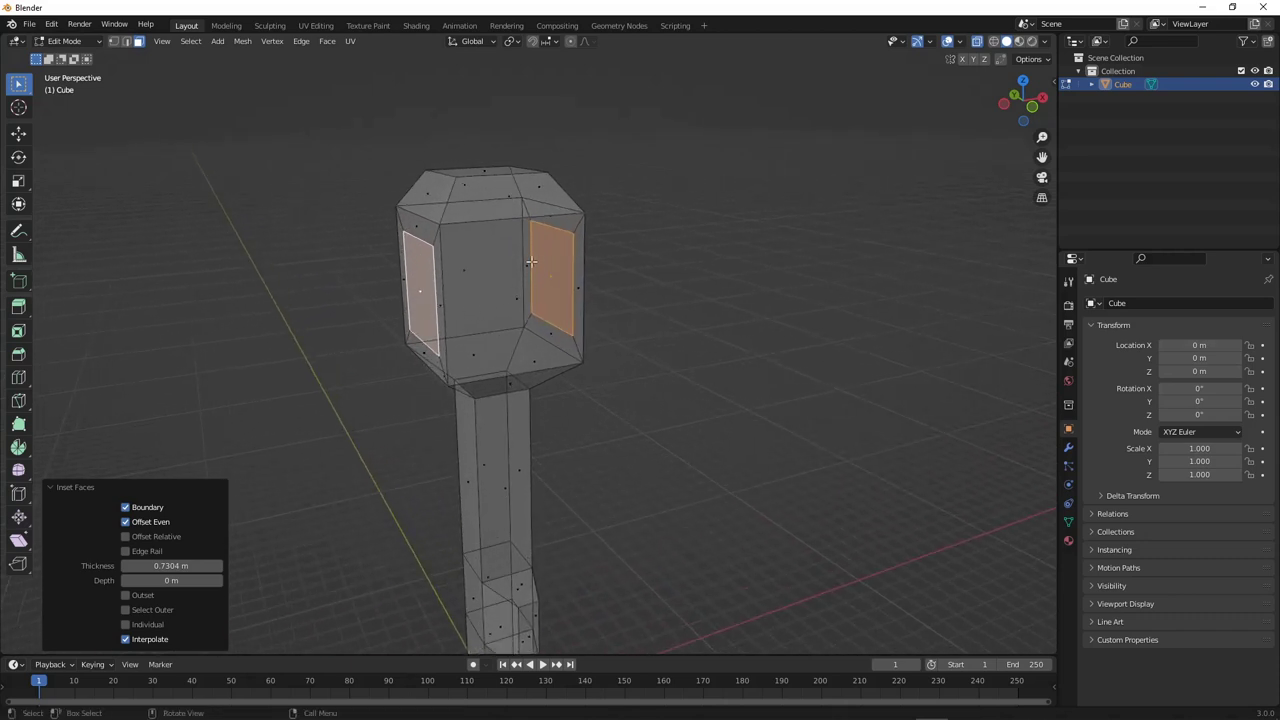
middle_click_drag(519, 305, 536, 259)
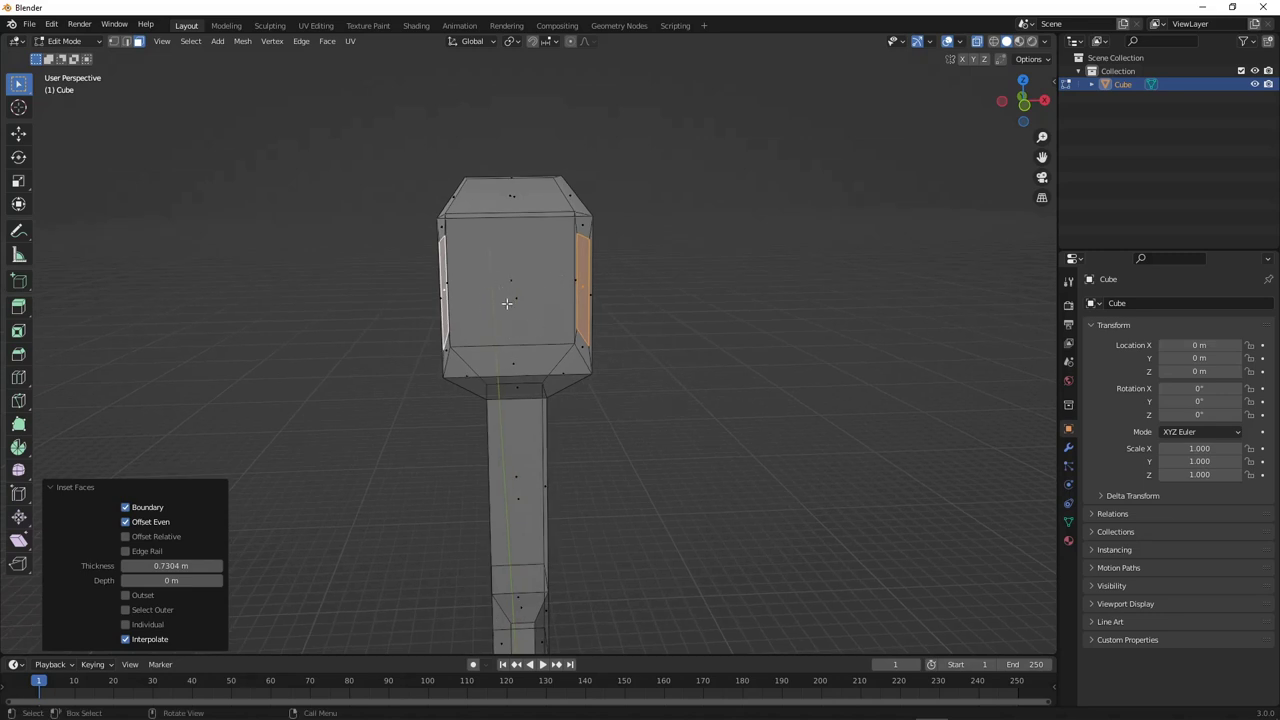
middle_click_drag(508, 302, 743, 346)
key("s")
key("x")
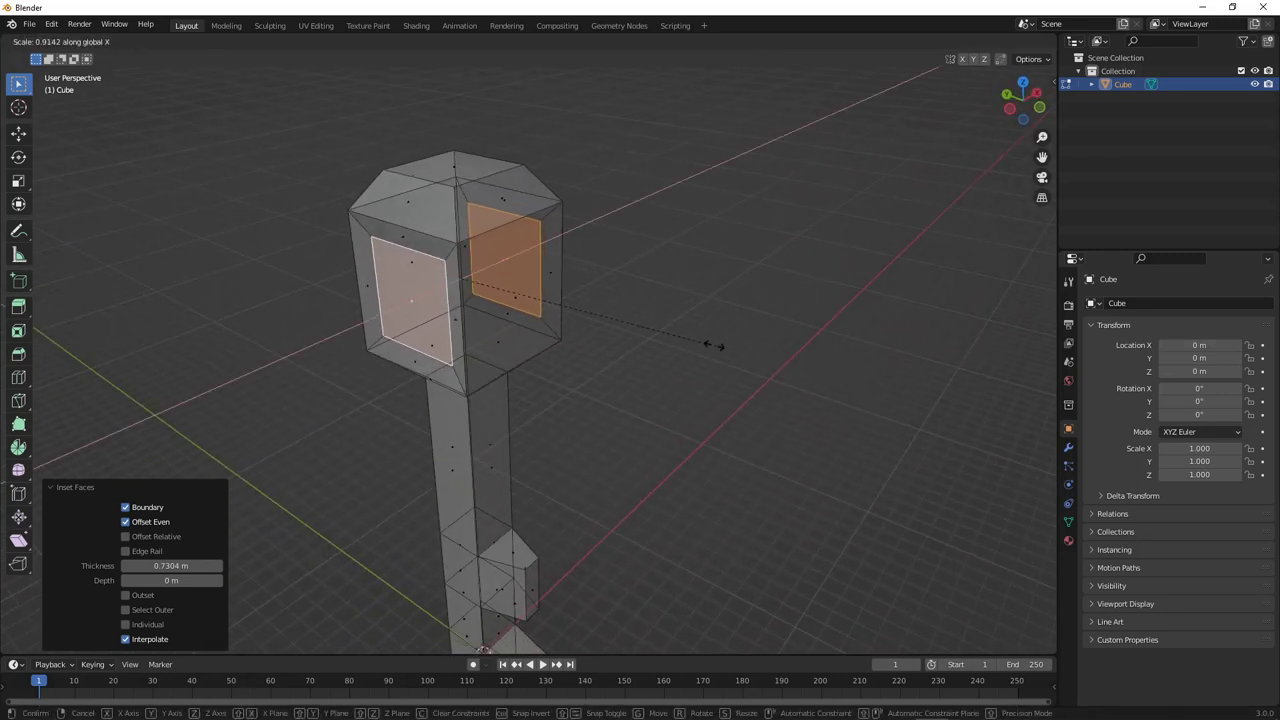
key("x")
key("x")
left_click(618, 352)
mouse_move(611, 351)
middle_mouse_down()
mouse_move(464, 312)
mouse_move(508, 277)
mouse_move(700, 306)
mouse_move(494, 240)
mouse_move(455, 325)
middle_mouse_up()
key("alt+z")
Extrude the head's side panels along their normals by 4.26 m to form arms
scroll(523, 251, "down", 3)
middle_click_drag(523, 251, 518, 368)
key("alt+e")
left_click(519, 366)
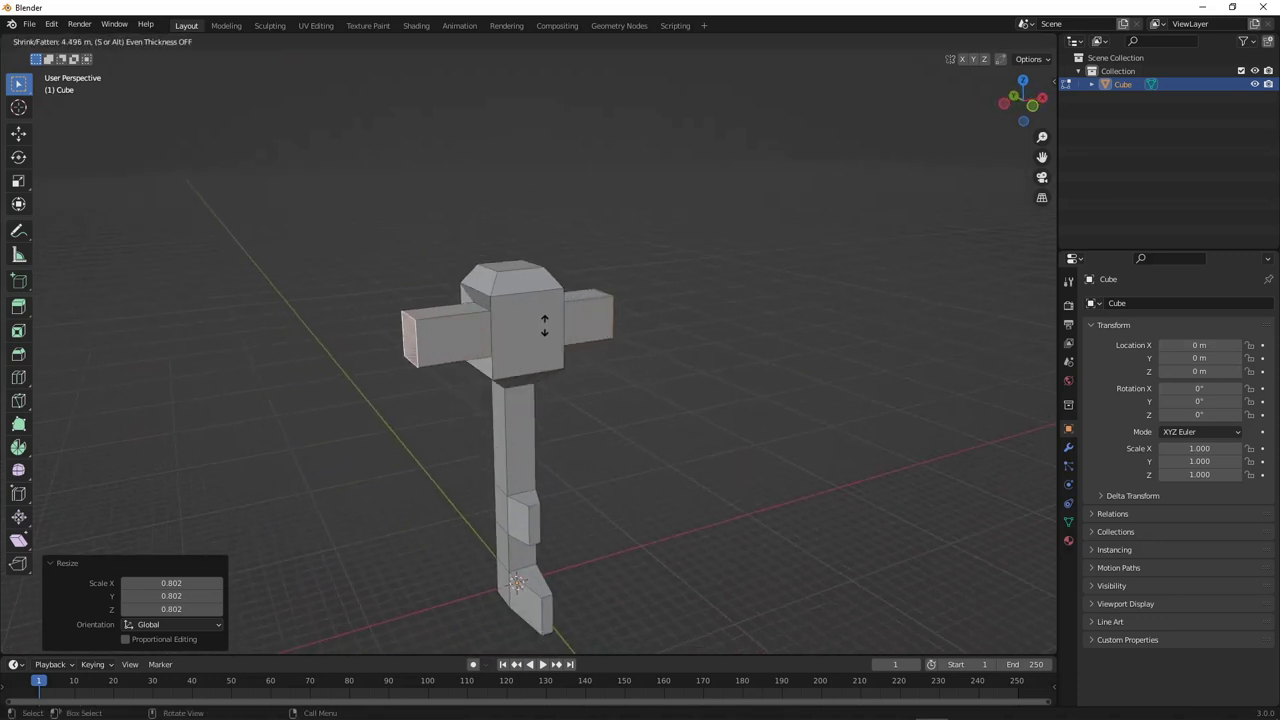
left_click(538, 331)
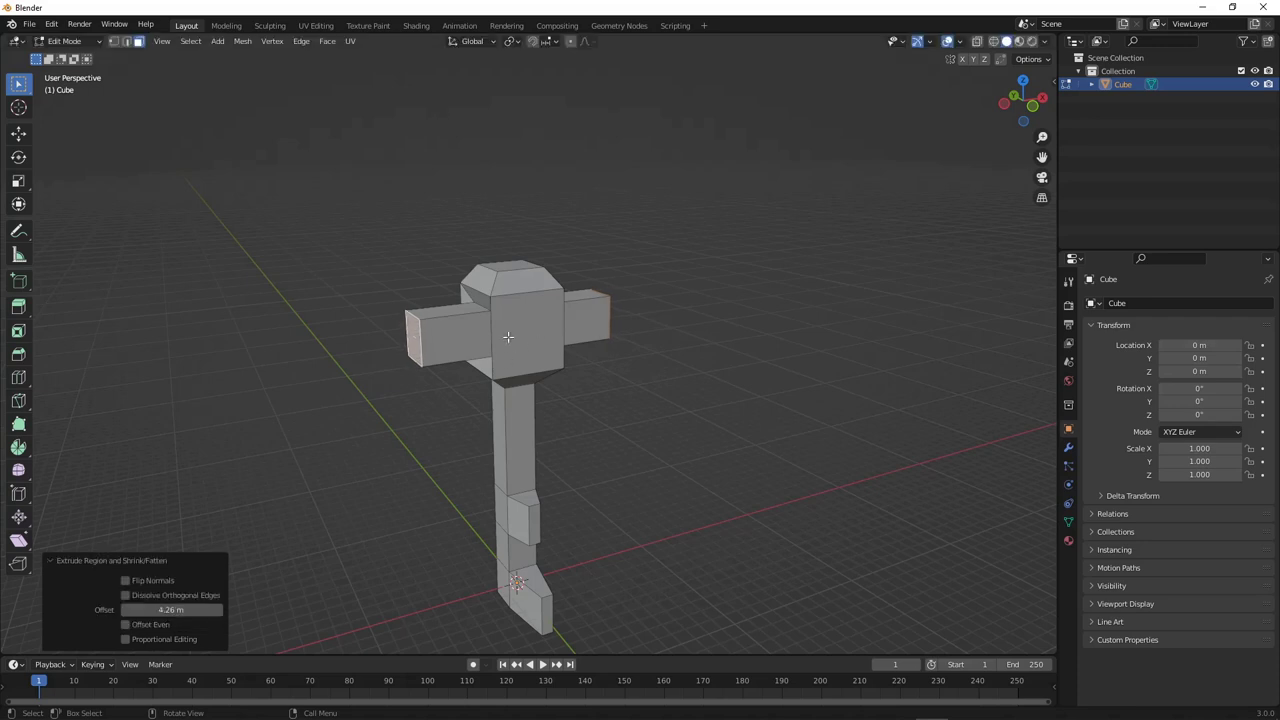
mouse_move(506, 335)
middle_mouse_down()
mouse_move(474, 380)
mouse_move(259, 355)
mouse_move(493, 340)
middle_mouse_up()
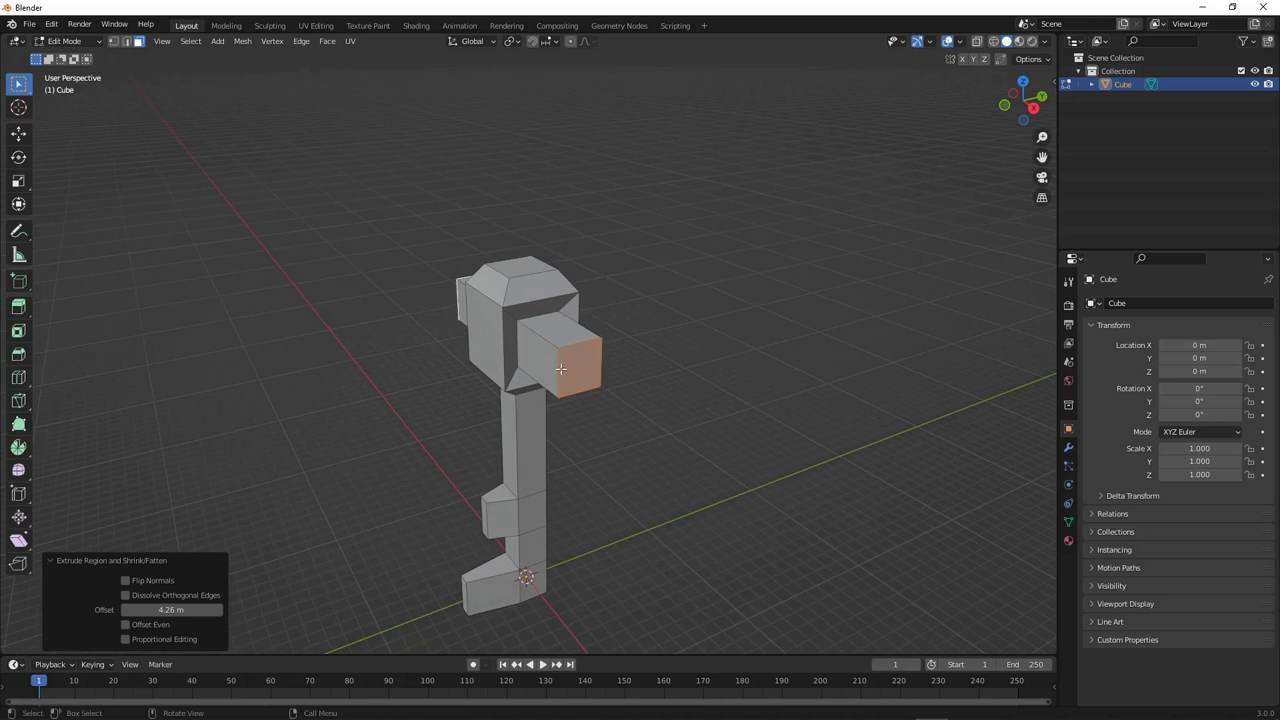
middle_click_drag(554, 368, 613, 363)
In vertex mode, merge each arm's end vertices at center into a pointed spike
key("1")
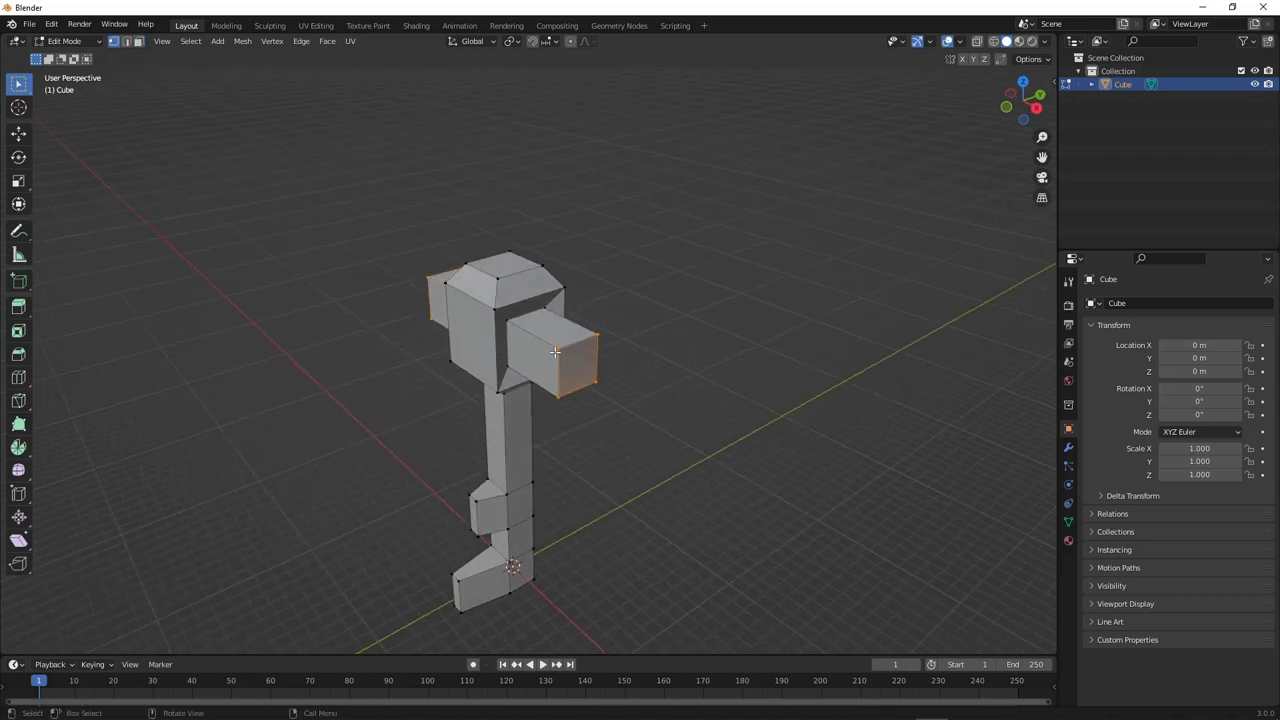
left_click(597, 336)
key("m")
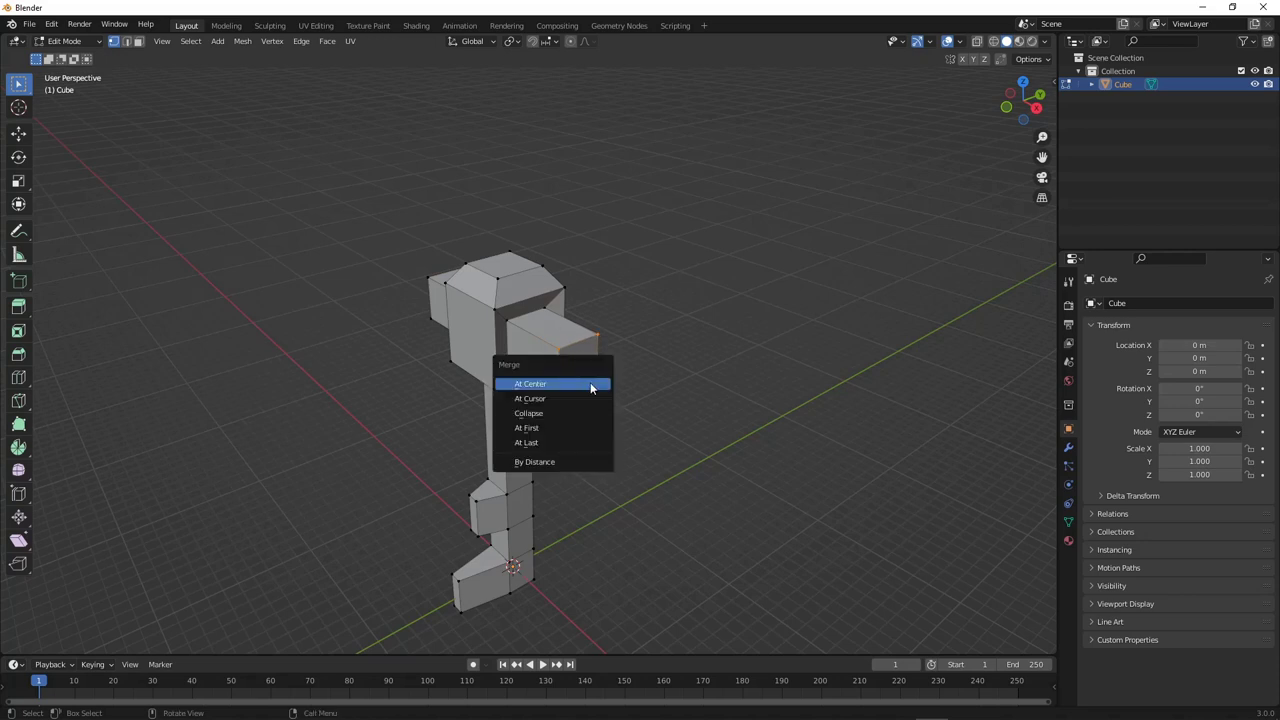
left_click(591, 388)
middle_click_drag(500, 346, 644, 326)
left_click_drag(305, 308, 367, 420)
key("m")
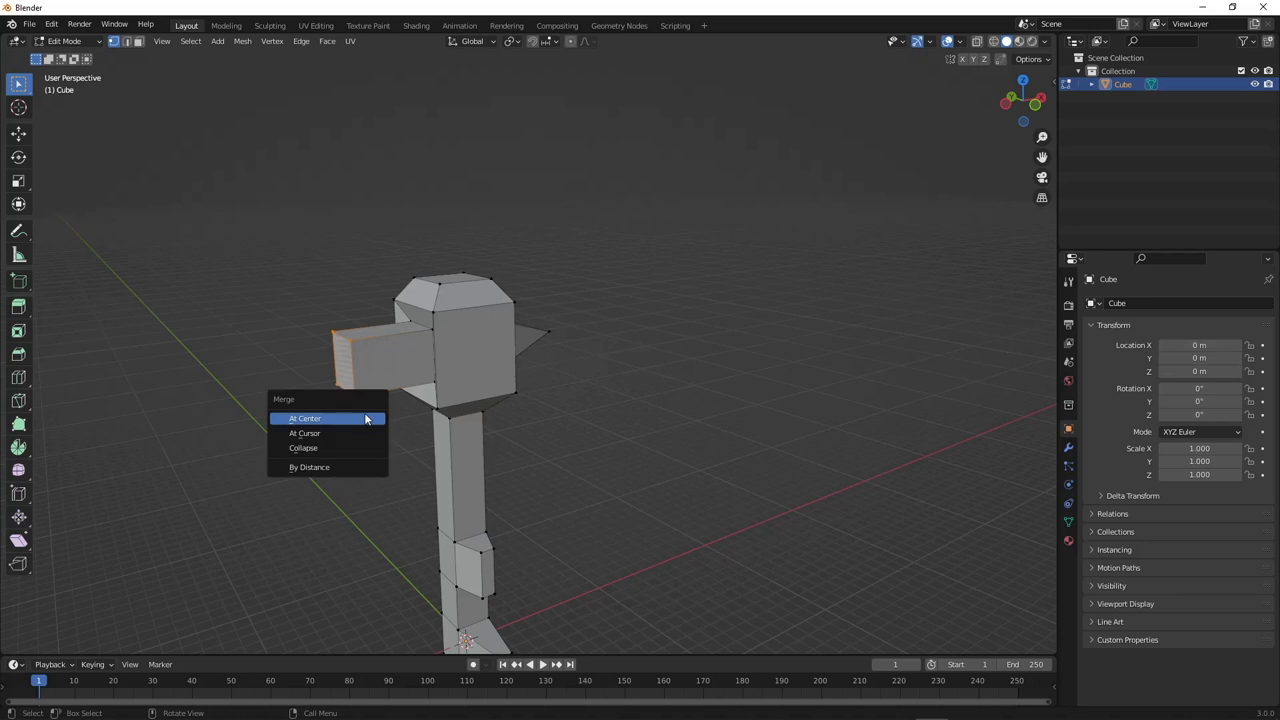
left_click(367, 419)
middle_click_drag(424, 411, 445, 366)
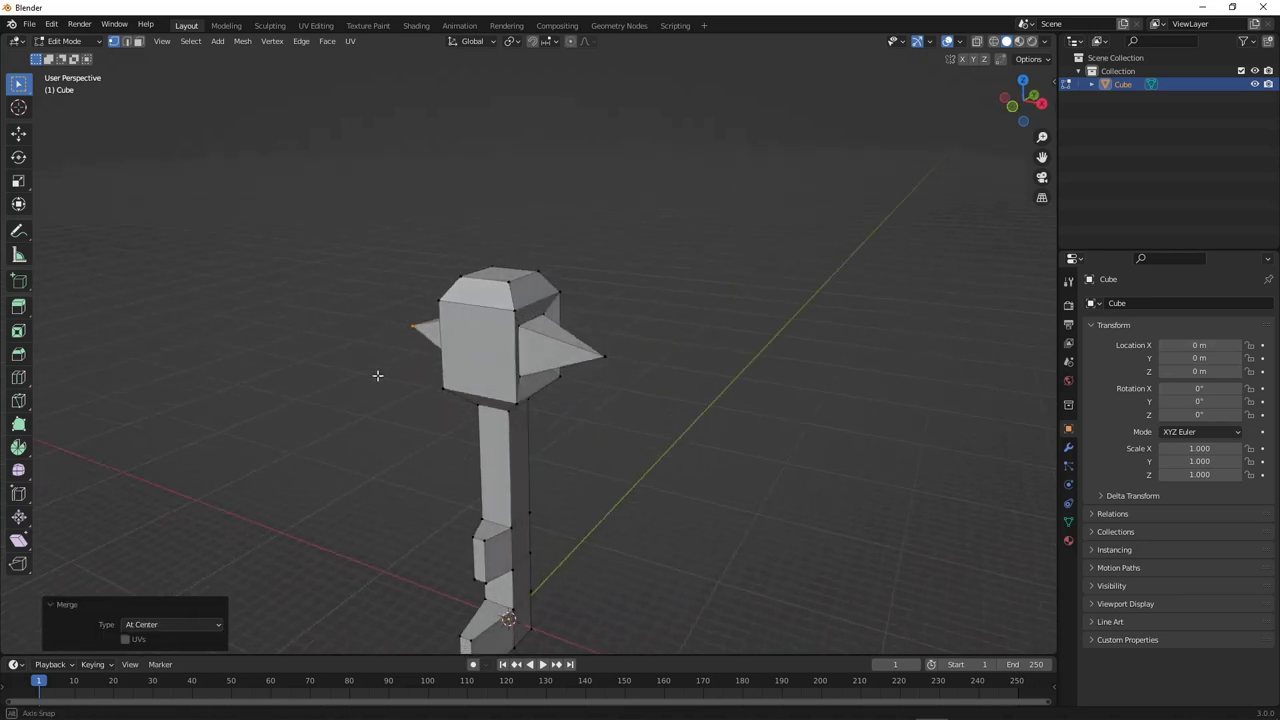
middle_click_drag(369, 375, 537, 335)
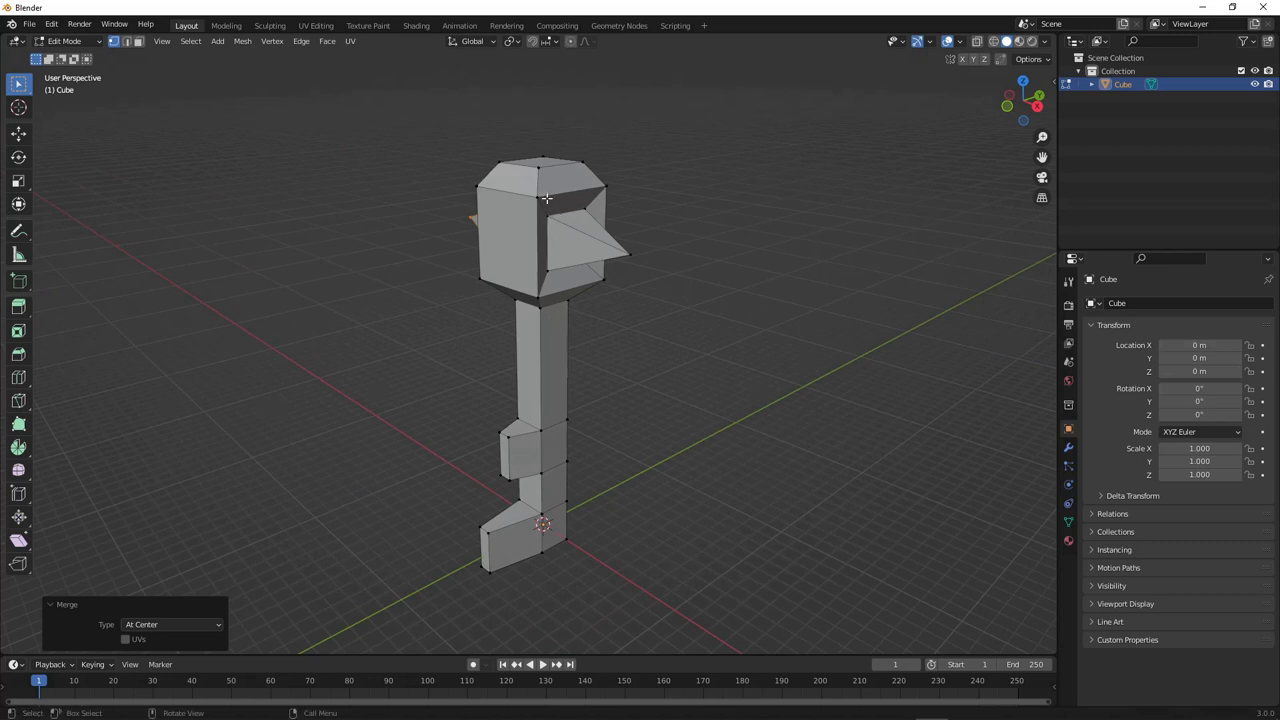
key("3")
middle_click_drag(543, 196, 536, 248, "shift")
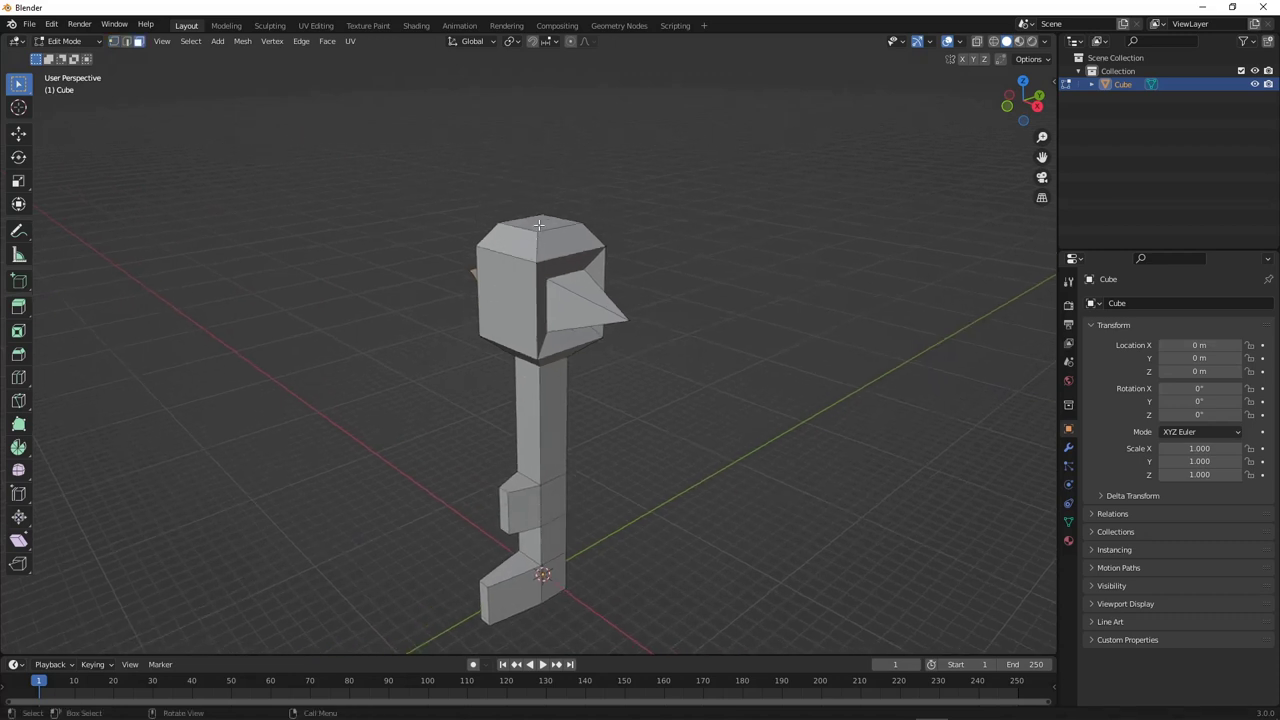
key("e")
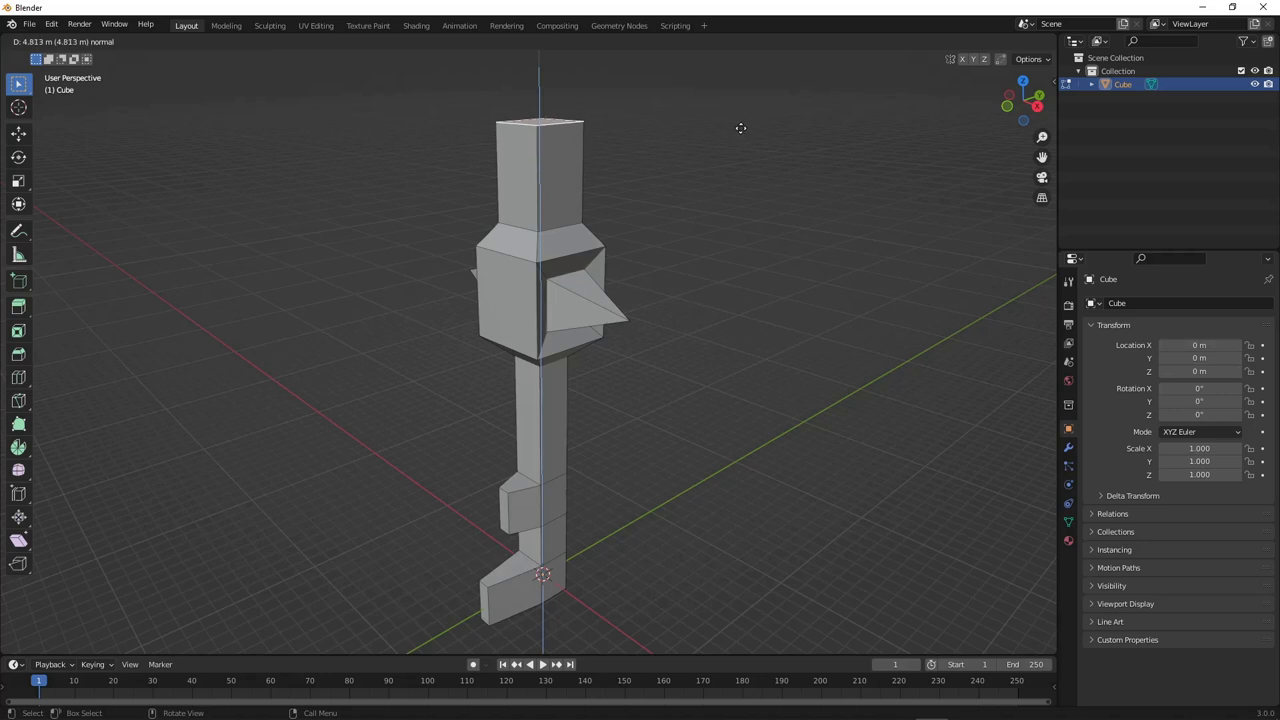
key("Escape")
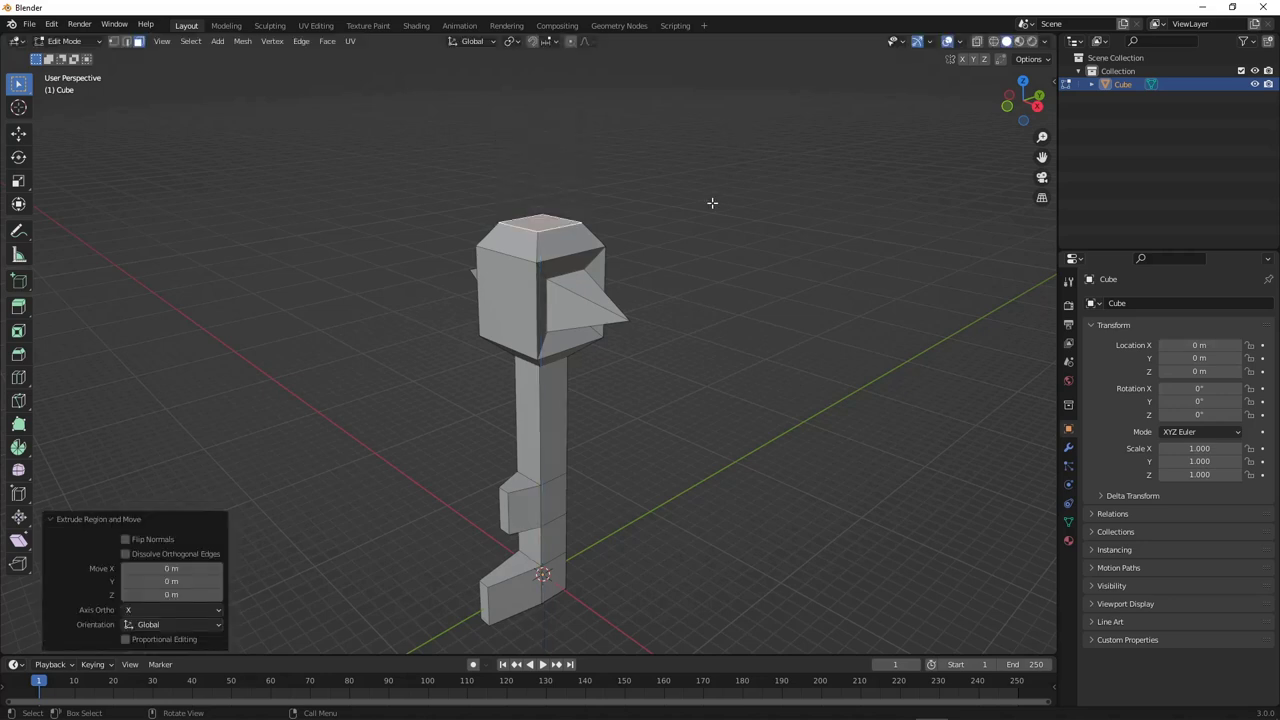
middle_click_drag(710, 206, 566, 278)
left_click(566, 276)
key("g")
key("Escape")
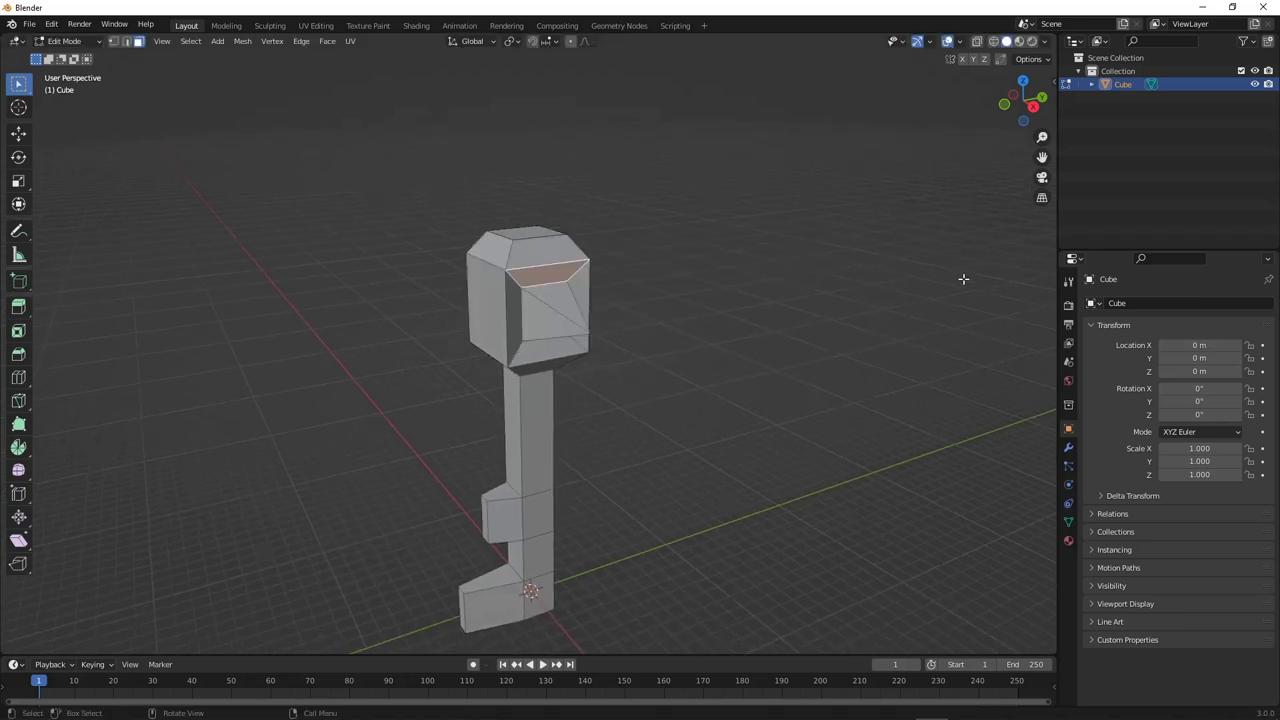
left_click(672, 328)
middle_click_drag(513, 283, 488, 297, "shift")
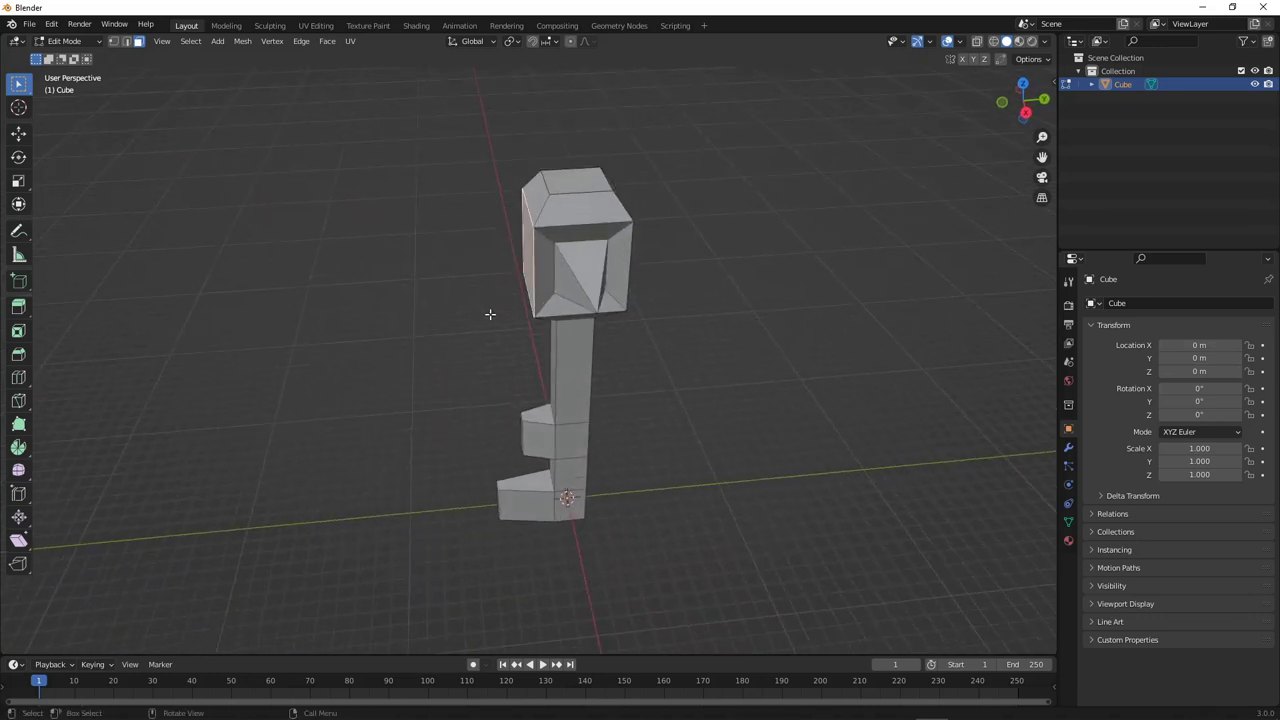
key("e")
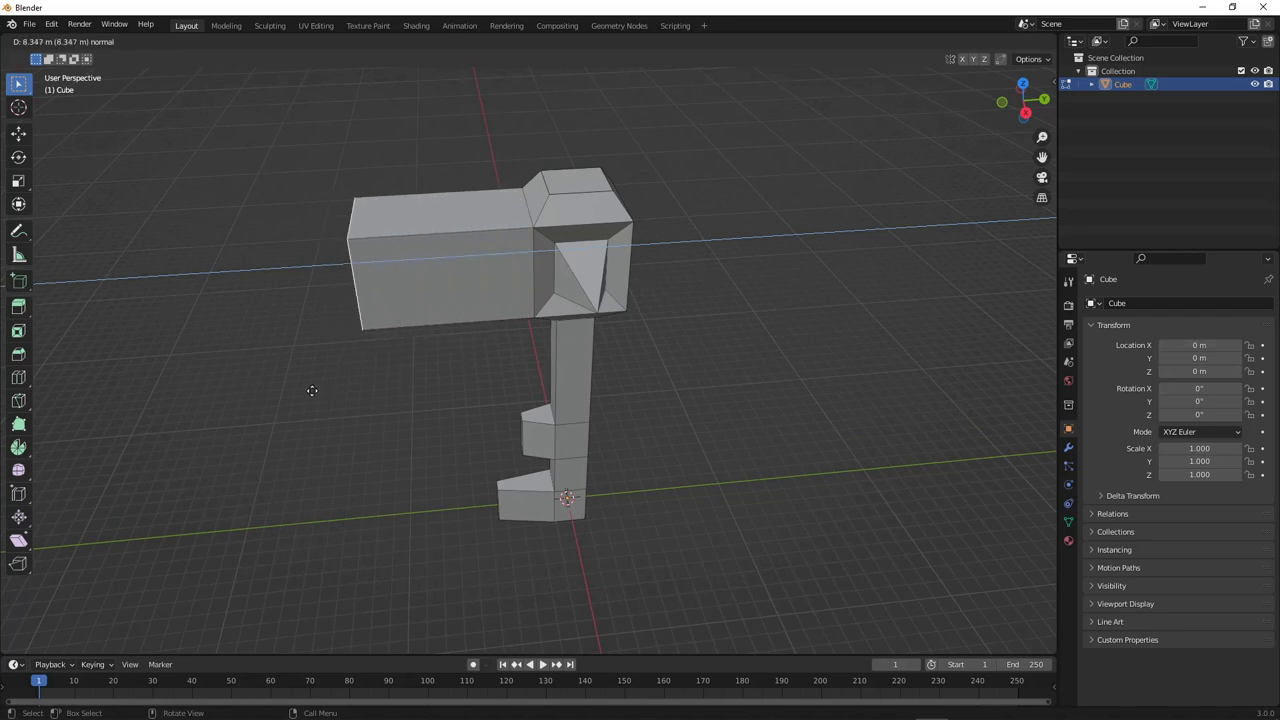
Scale the extruded side face of the head down to 0.711 as a smaller panel
key("Escape")
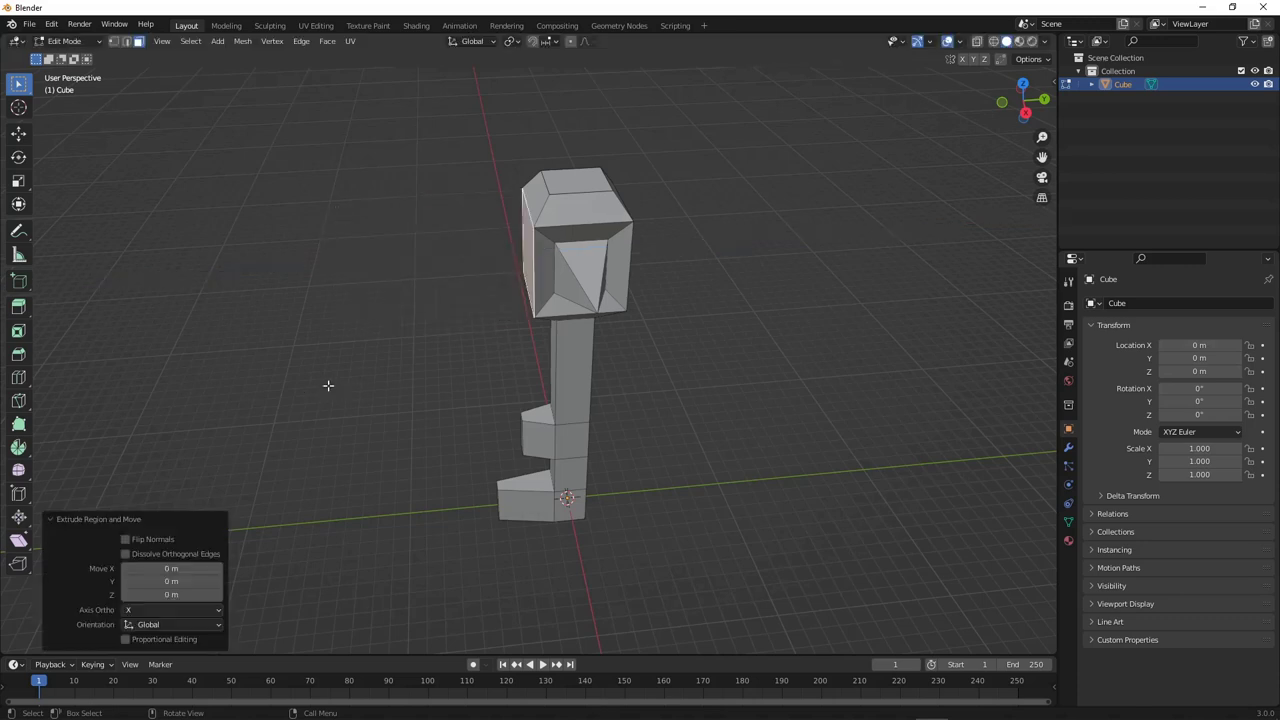
middle_click_drag(522, 279, 560, 258)
middle_click_drag(530, 302, 573, 338)
scroll(554, 298, "up", 3)
key("s")
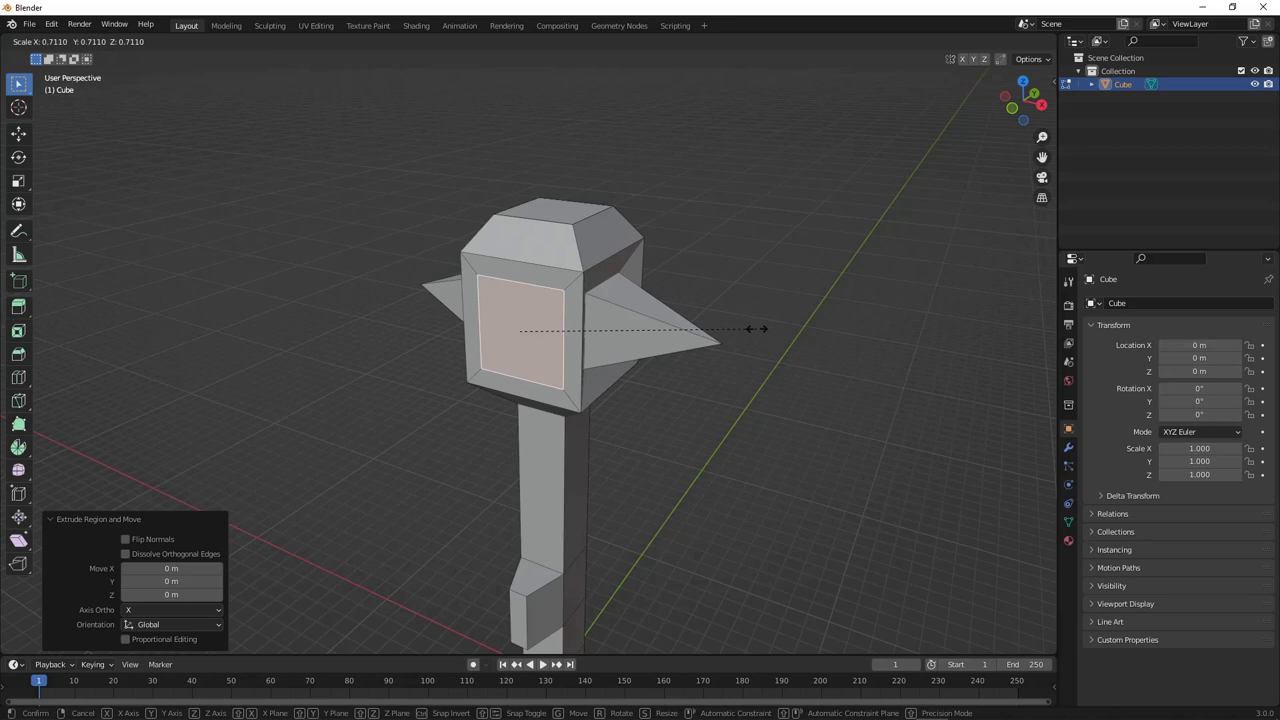
left_click(757, 328)
middle_click_drag(757, 328, 430, 362)
key("g")
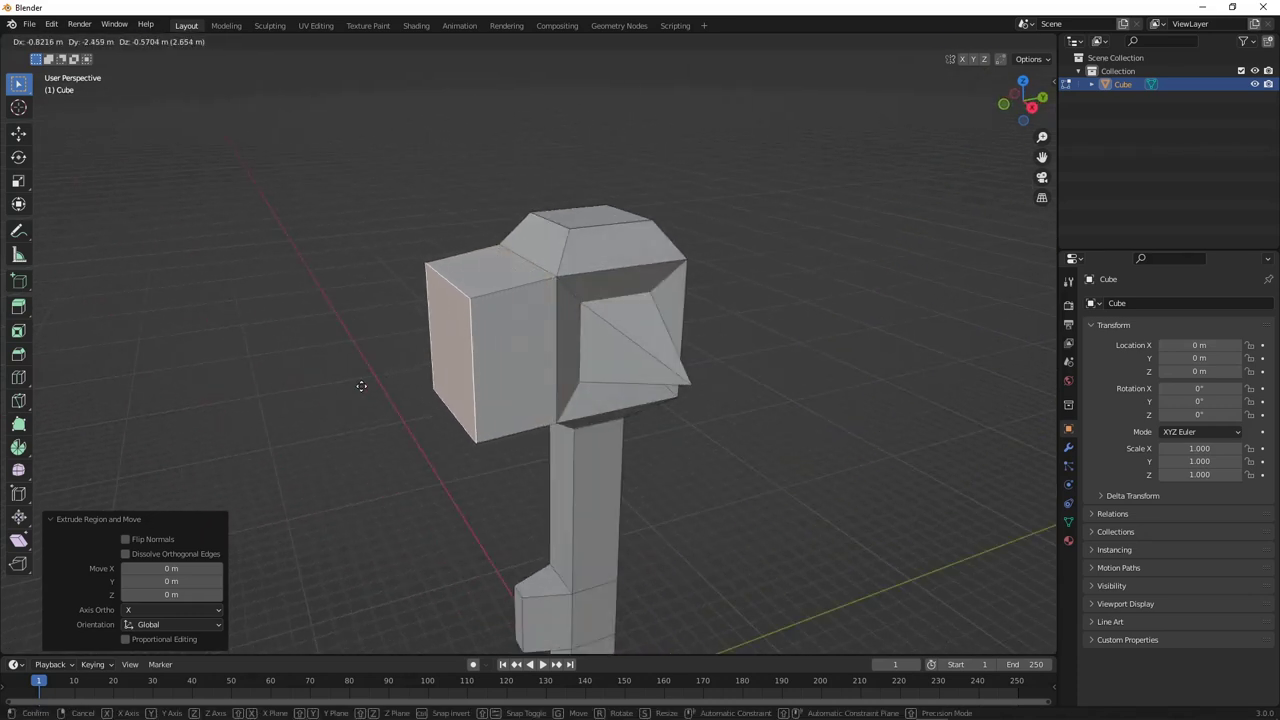
left_click(277, 393)
middle_click_drag(277, 393, 740, 268)
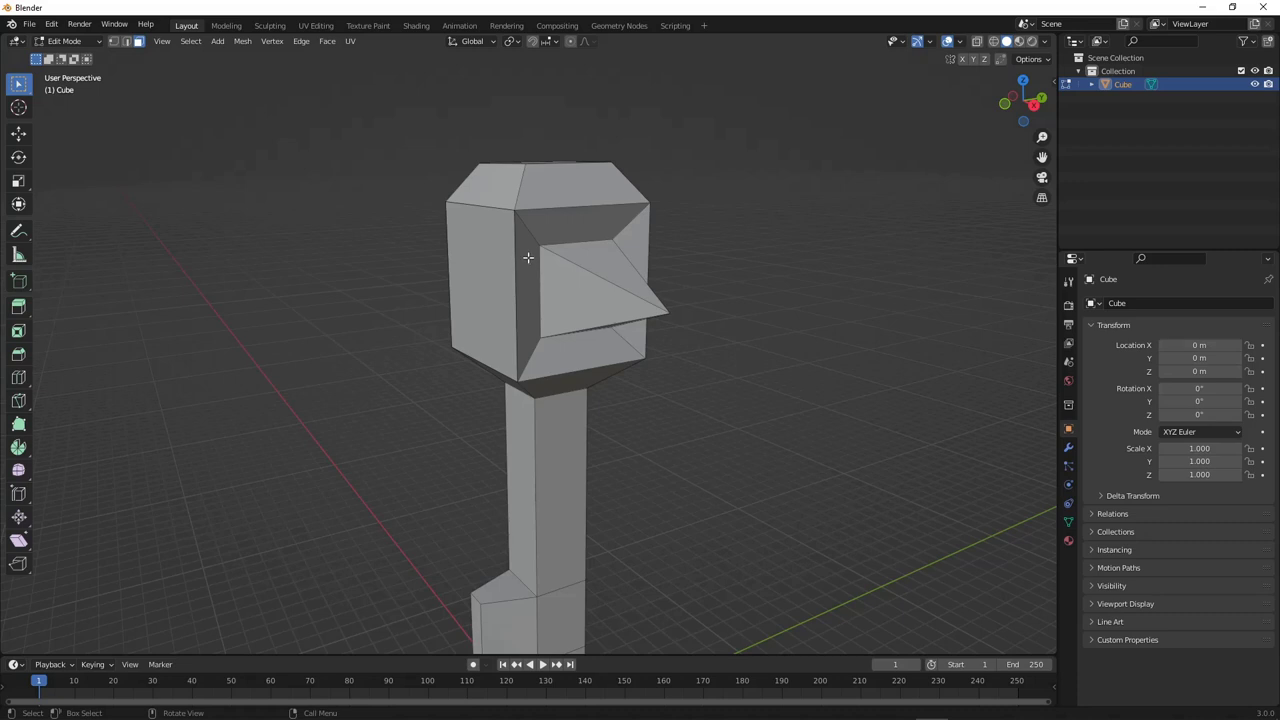
Zoom in with X-ray on and select the edge loops around the head inset's corner
middle_click_drag(529, 243, 474, 227, "ctrl")
key("alt+z")
middle_click_drag(504, 275, 500, 266)
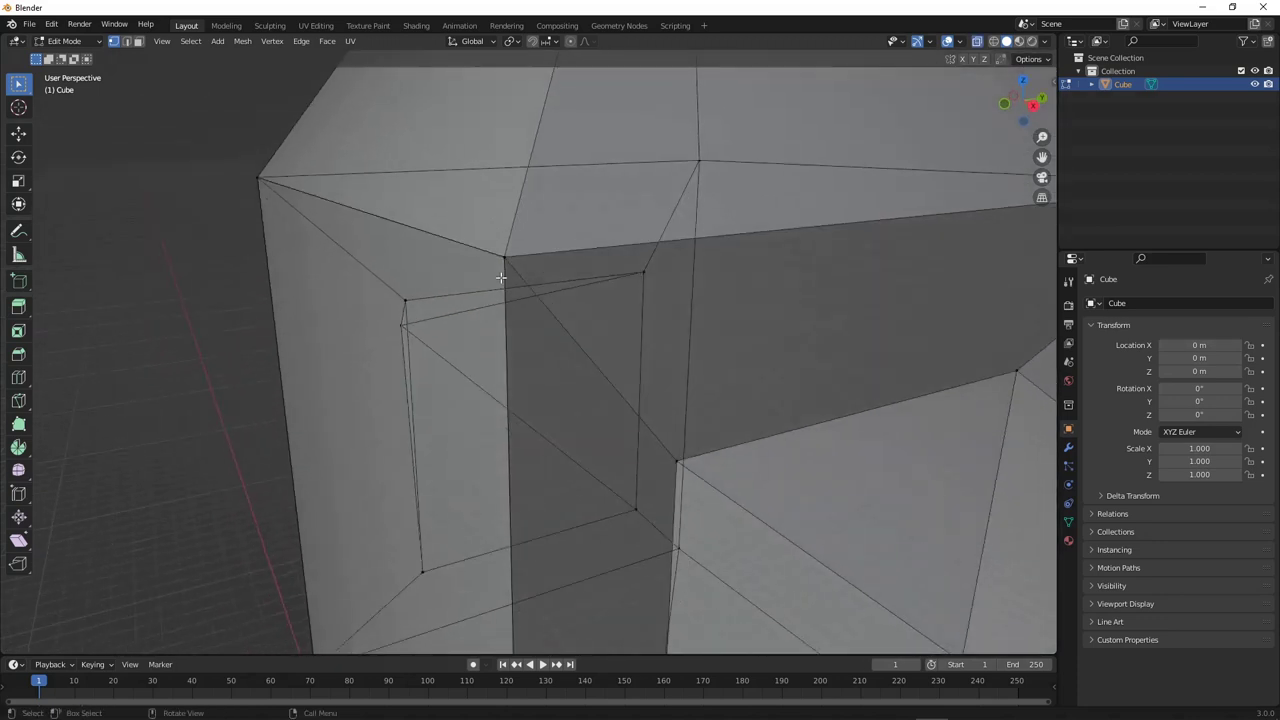
left_click(507, 268, "alt")
left_click(504, 265, "alt")
left_click(503, 271, "alt")
left_click(503, 266, "alt")
left_click(505, 262, "alt")
left_click(505, 272, "alt")
left_click(507, 273, "alt")
left_click(548, 260, "alt")
left_click(566, 253, "alt")
left_click(516, 272, "alt+shift")
Merge the selected corner loops at center, then clear the selection
key("m")
left_click(521, 277)
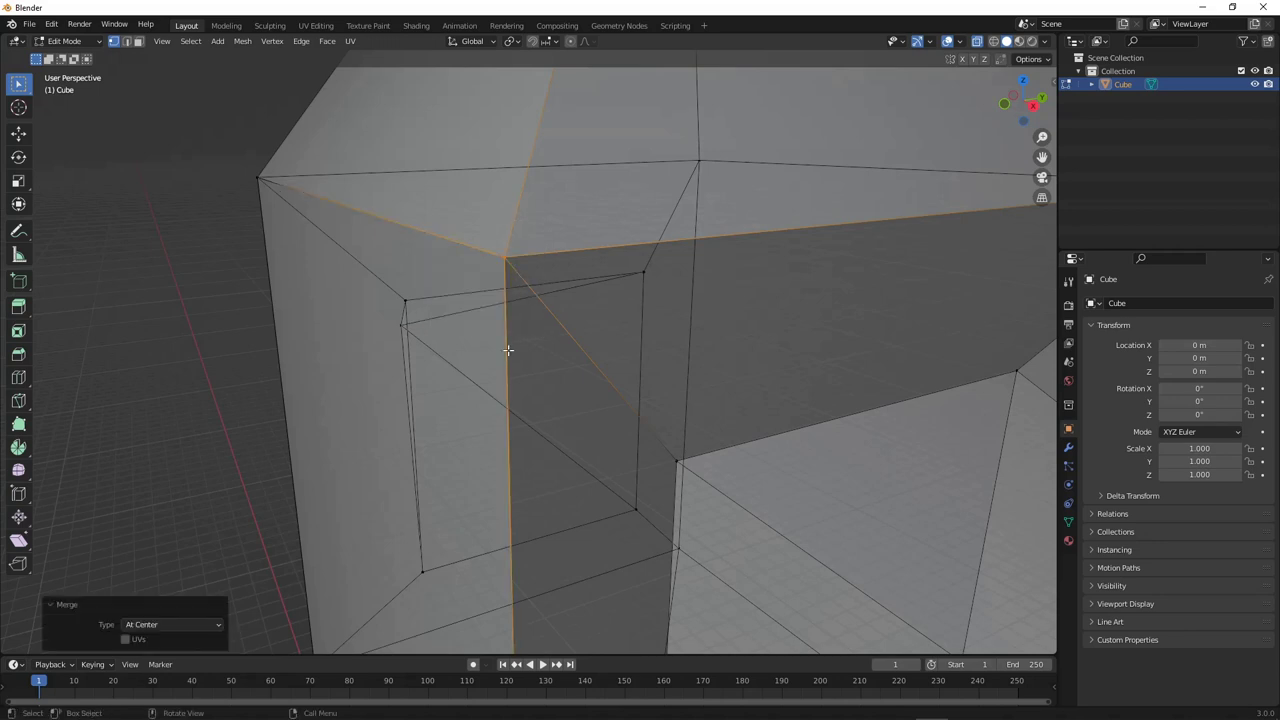
scroll(509, 352, "down", 10)
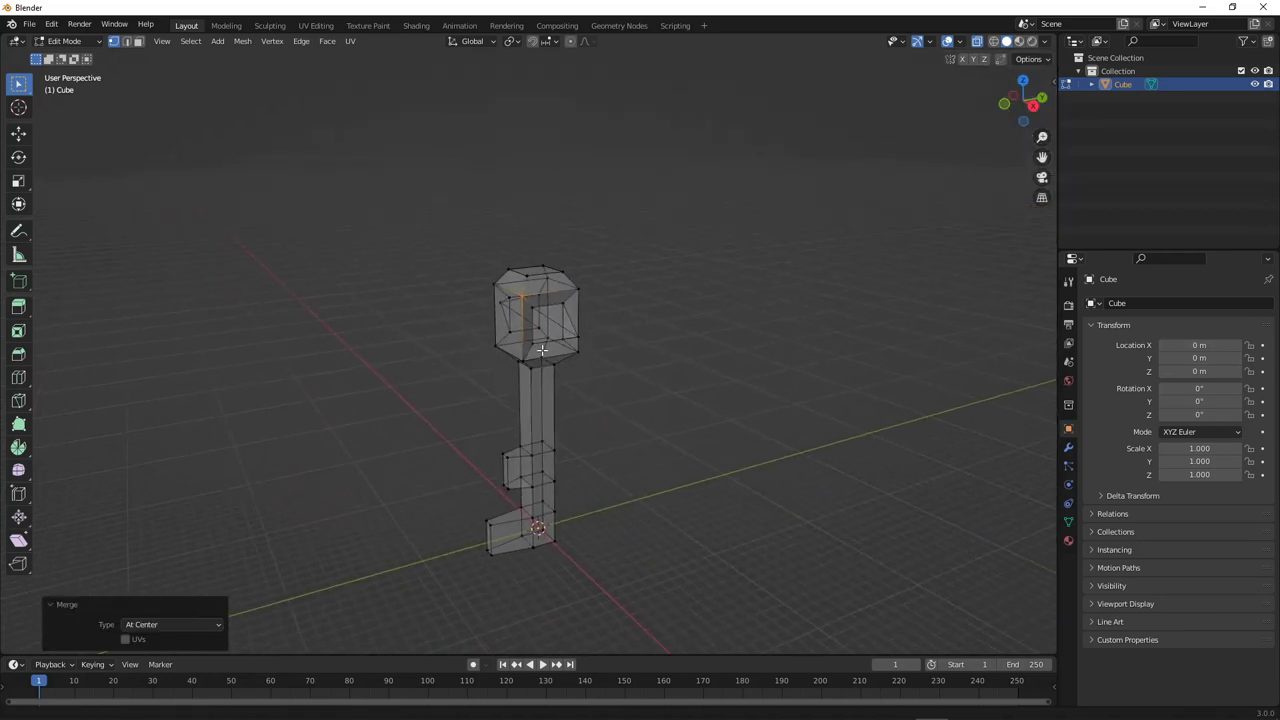
middle_click_drag(535, 315, 546, 322)
left_click(682, 324)
middle_click_drag(682, 324, 535, 336)
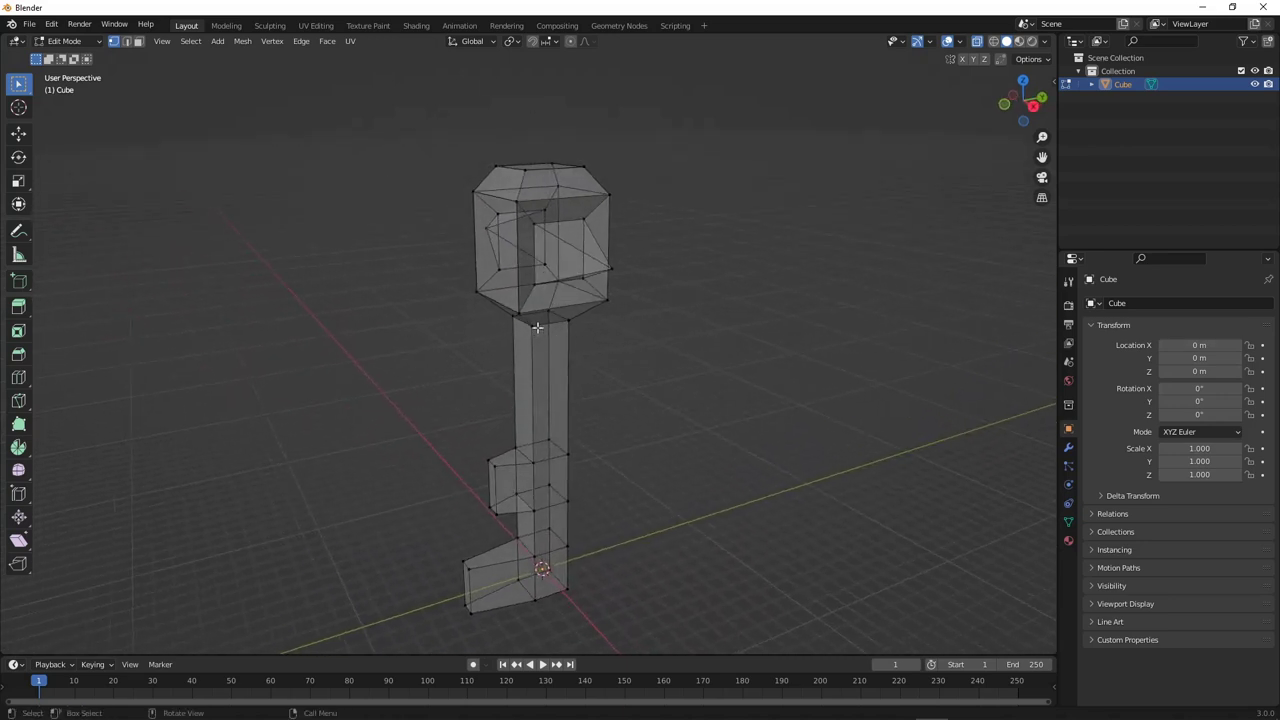
Select the whole mesh and merge by distance at 0.0001 m, removing 7 duplicate vertices
key("a")
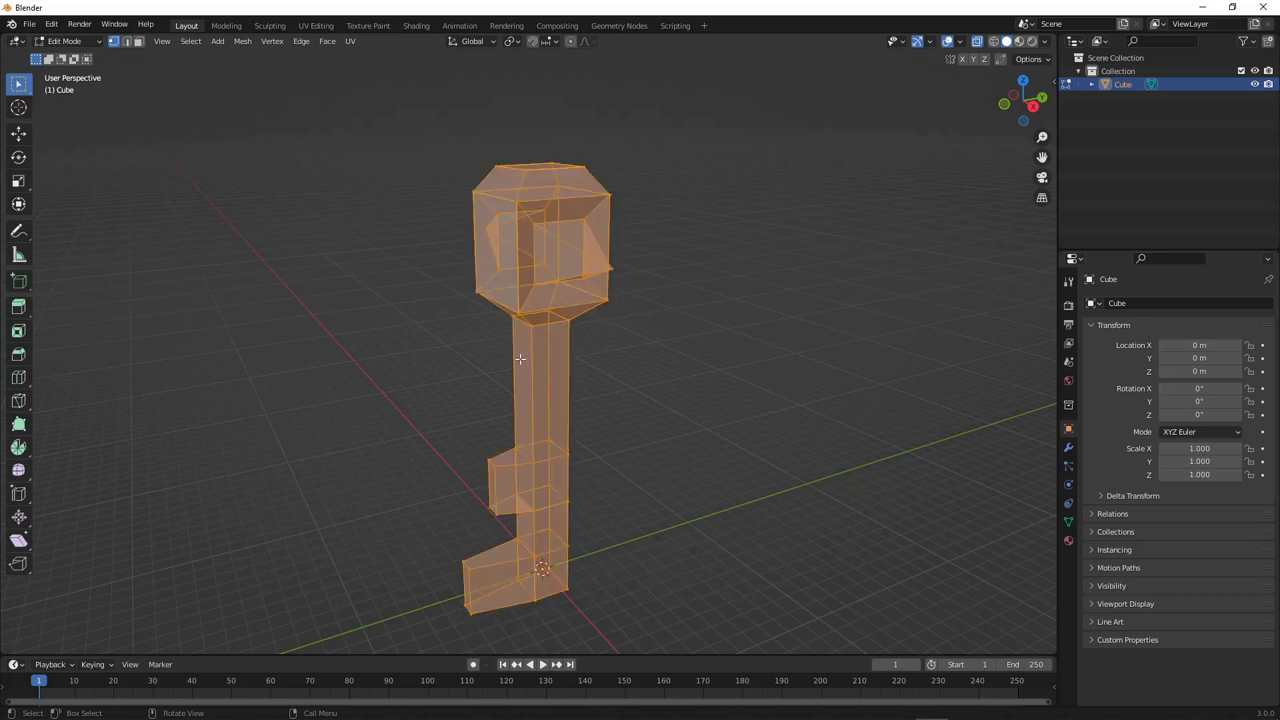
key("m")
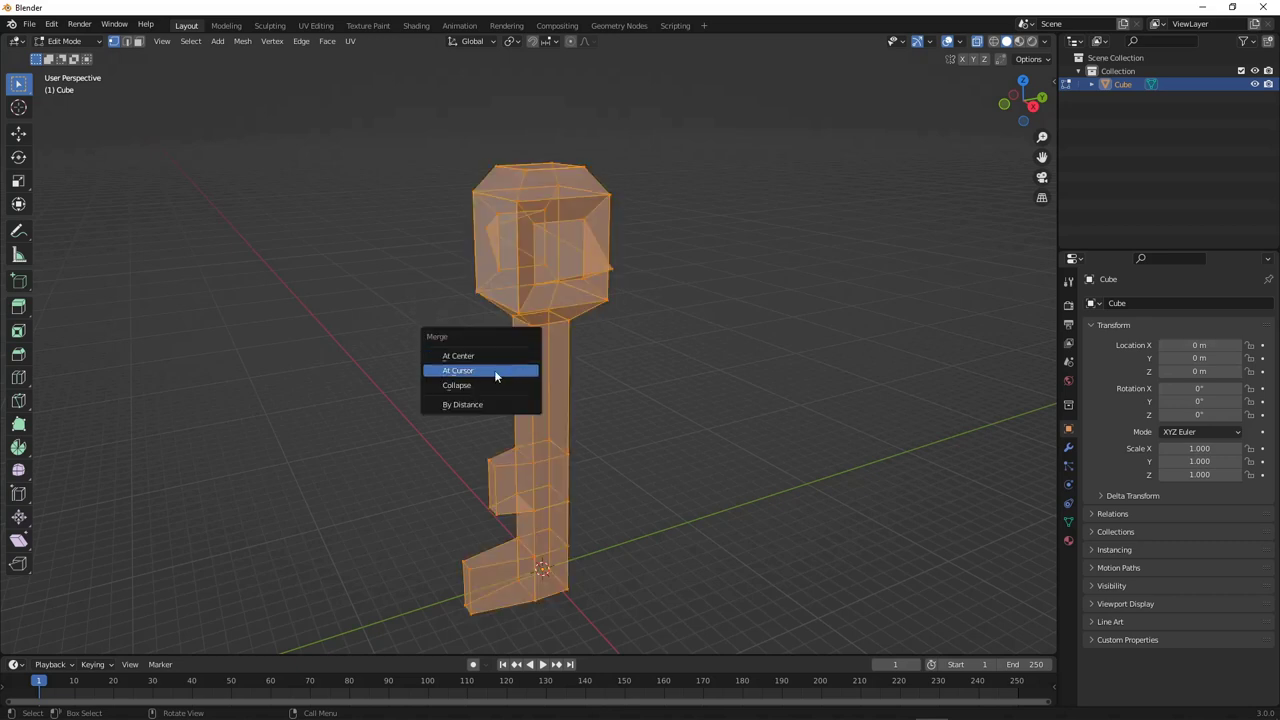
left_click(476, 404)
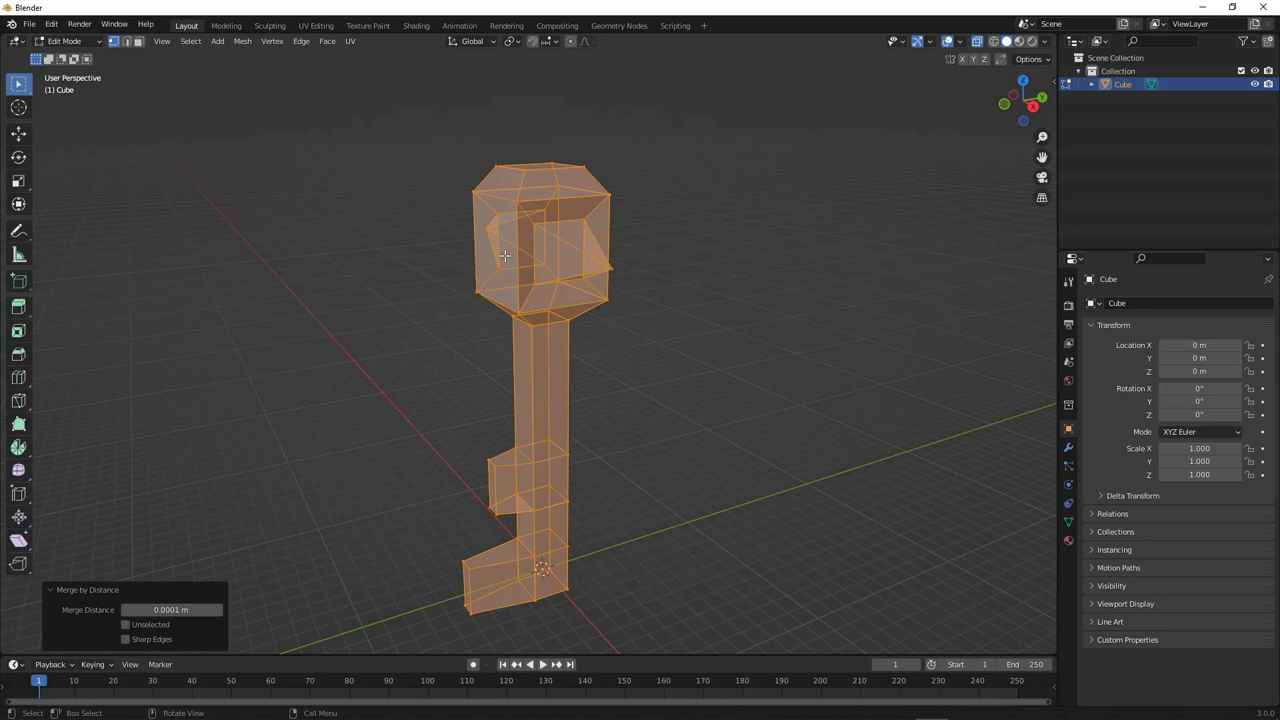
mouse_move(535, 340)
middle_mouse_down()
mouse_move(611, 306)
mouse_move(737, 317)
mouse_move(582, 321)
mouse_move(609, 349)
mouse_move(540, 351)
middle_mouse_up()
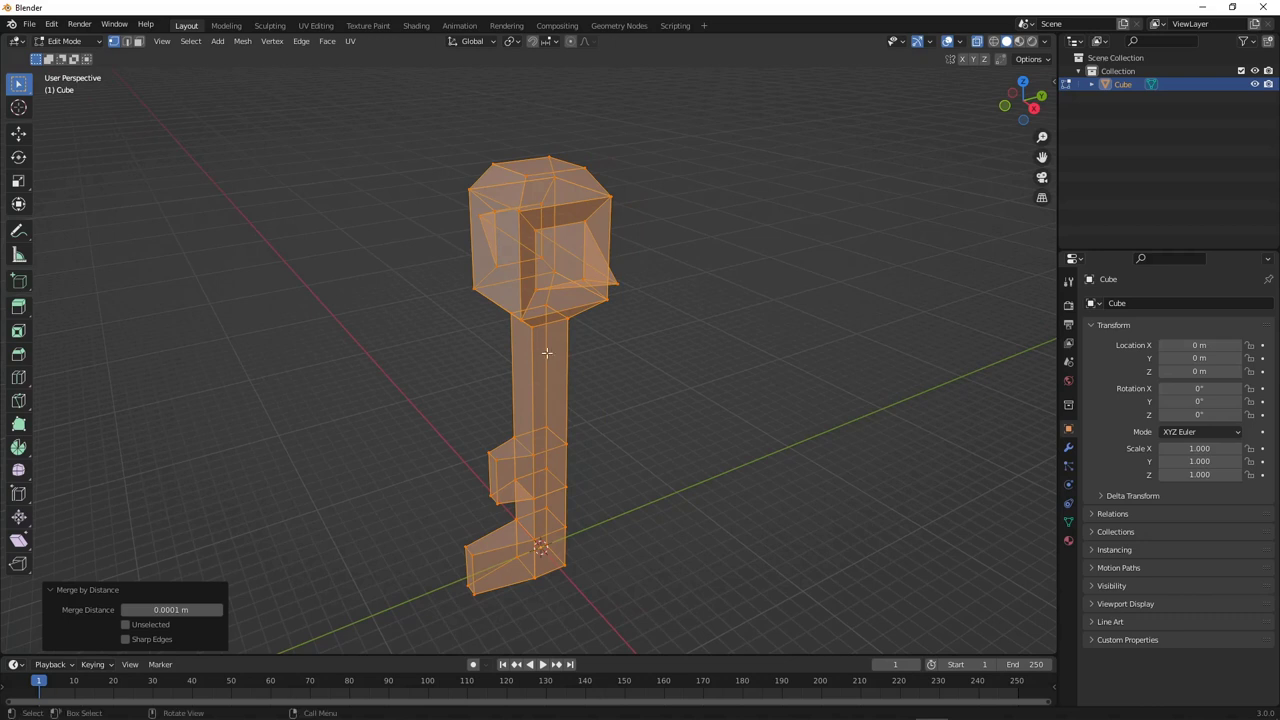
key("ctrl+z")
key("alt+a")
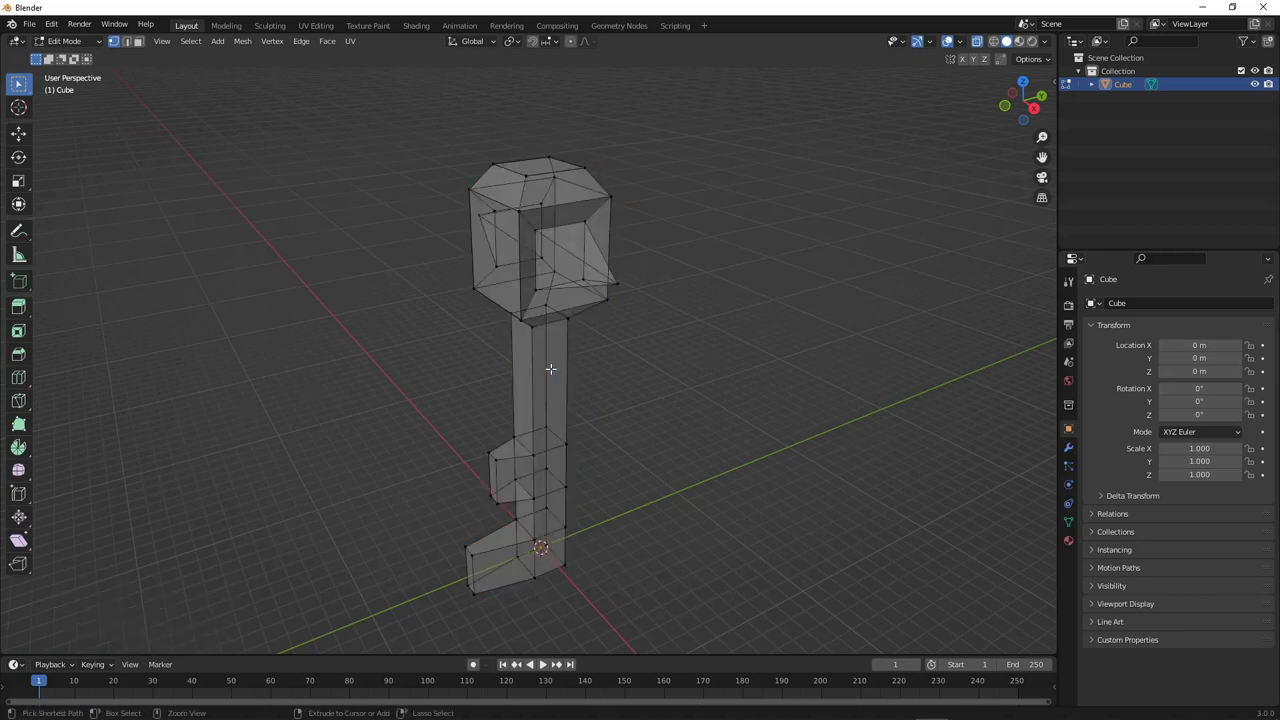
key("a")
key("m")
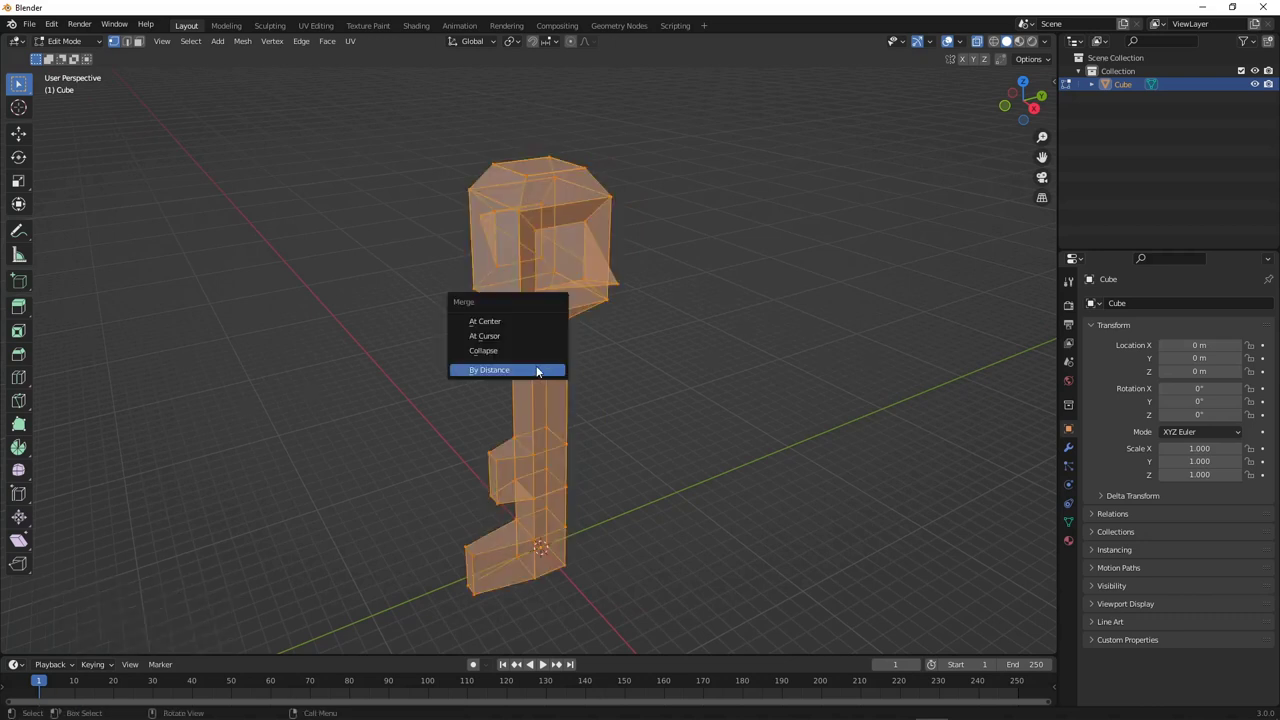
left_click(514, 371)
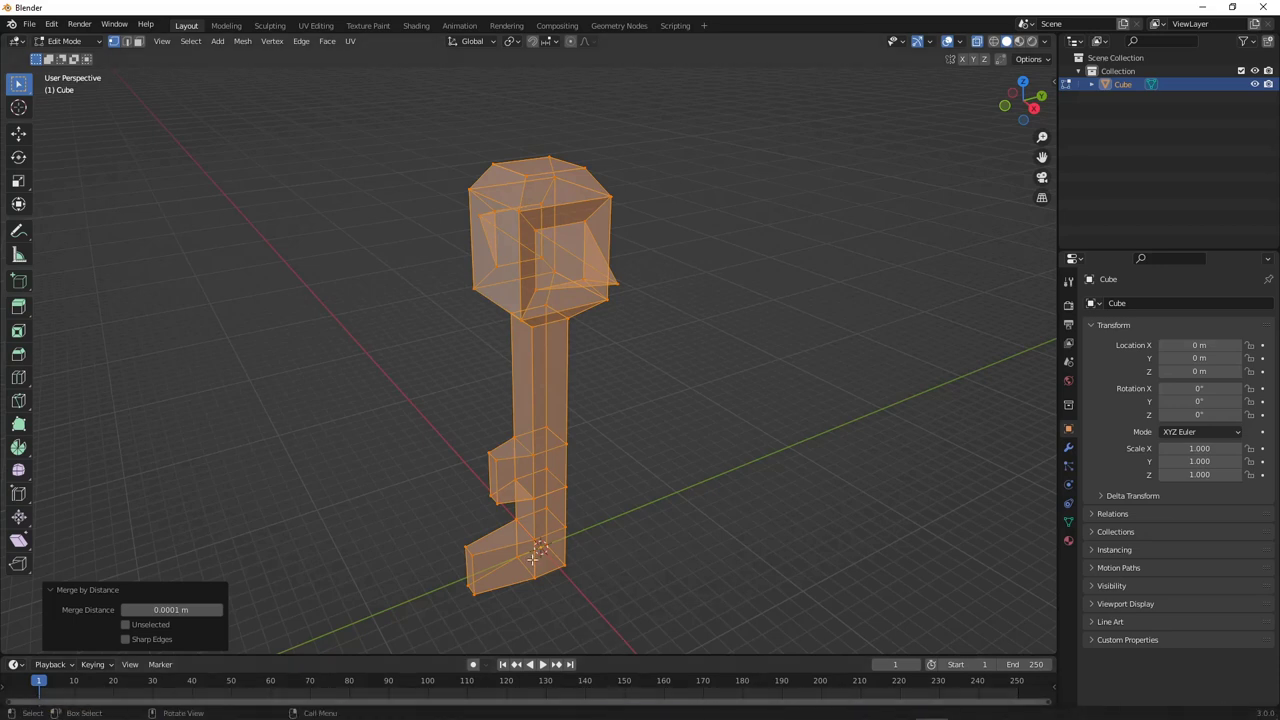
middle_click_drag(517, 346, 480, 223)
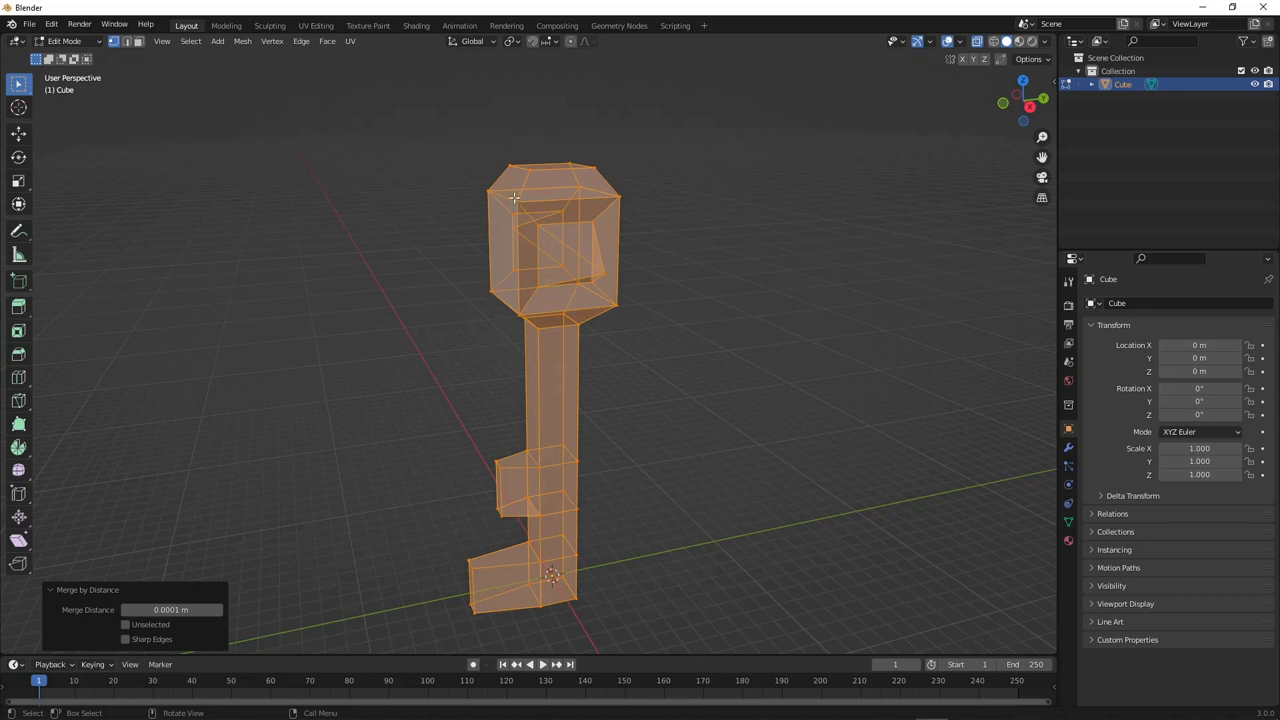
Deselect the mesh and orbit toward the key's notches, toggling X-ray off and back on
key("alt+a")
middle_click_drag(549, 394, 514, 349)
scroll(529, 255, "up", 3)
middle_click_drag(529, 255, 500, 349)
scroll(500, 349, "up", 1)
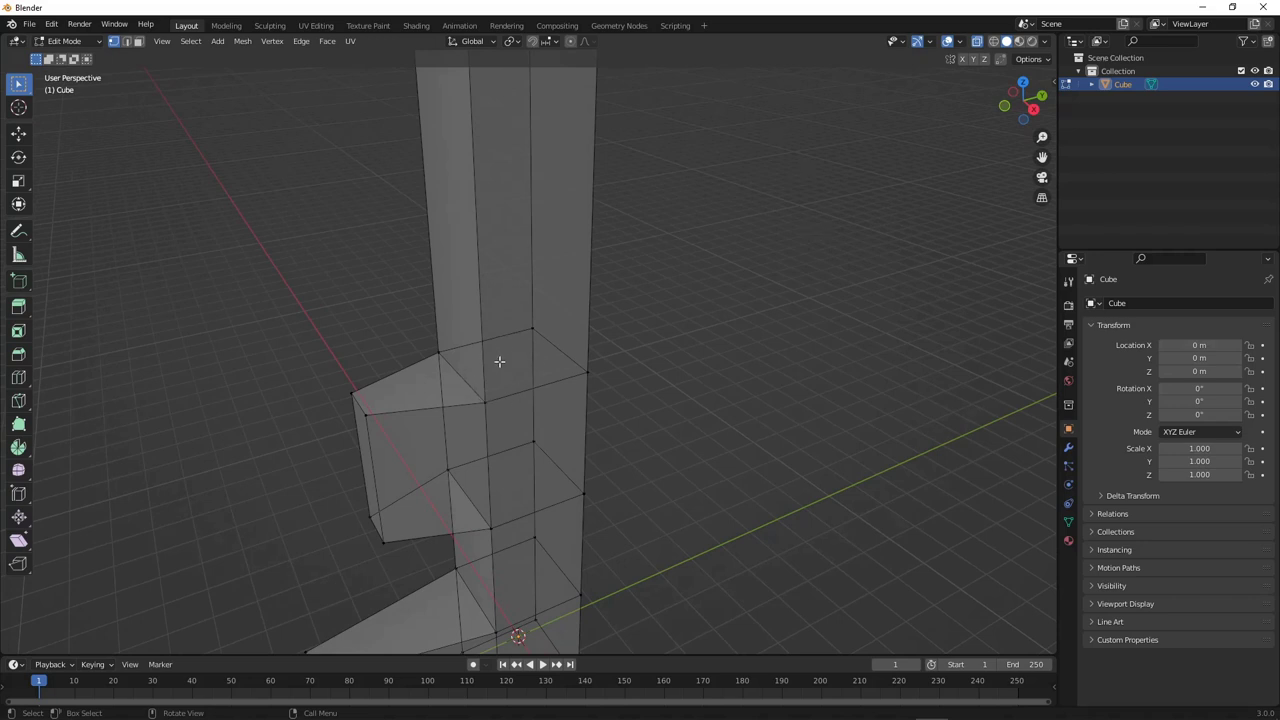
key("alt+z")
scroll(523, 229, "down", 6)
scroll(523, 414, "up", 6)
key("alt+z")
Select notch edges and an adjacent face to inspect them, then clear the selection
left_click(476, 352, "alt")
left_click(526, 363)
left_click(477, 370)
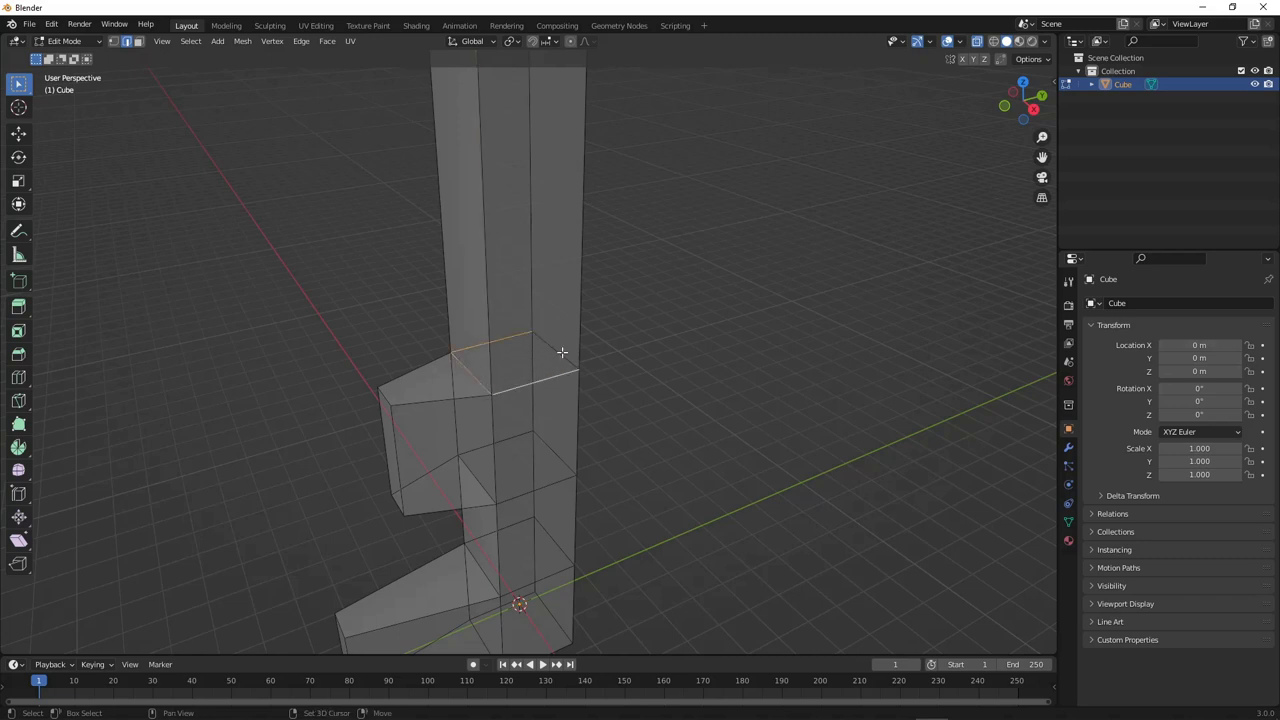
key("alt+a")
scroll(550, 300, "down", 3)
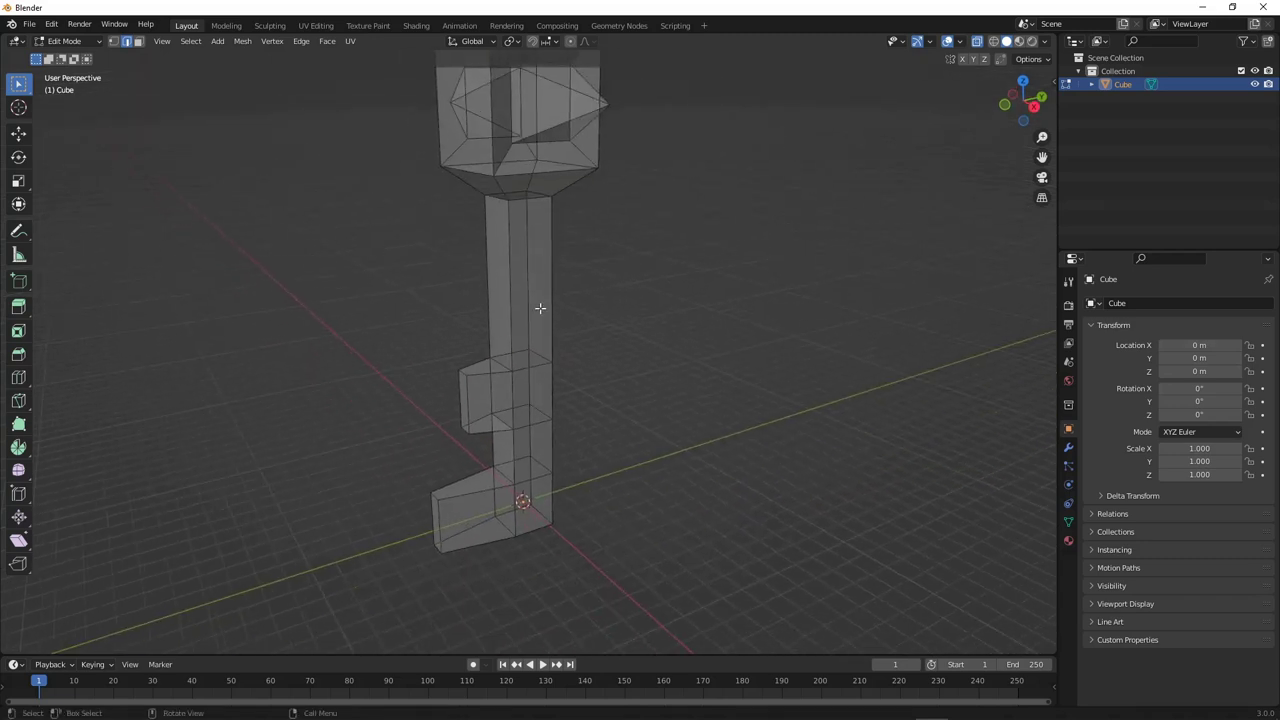
left_click(535, 440, "ctrl")
key("alt+a")
Turn X-ray off and enable Backface Culling in the Viewport Shading options
key("alt+z")
mouse_move(520, 366)
middle_mouse_down()
mouse_move(525, 292)
mouse_move(531, 360)
middle_mouse_up()
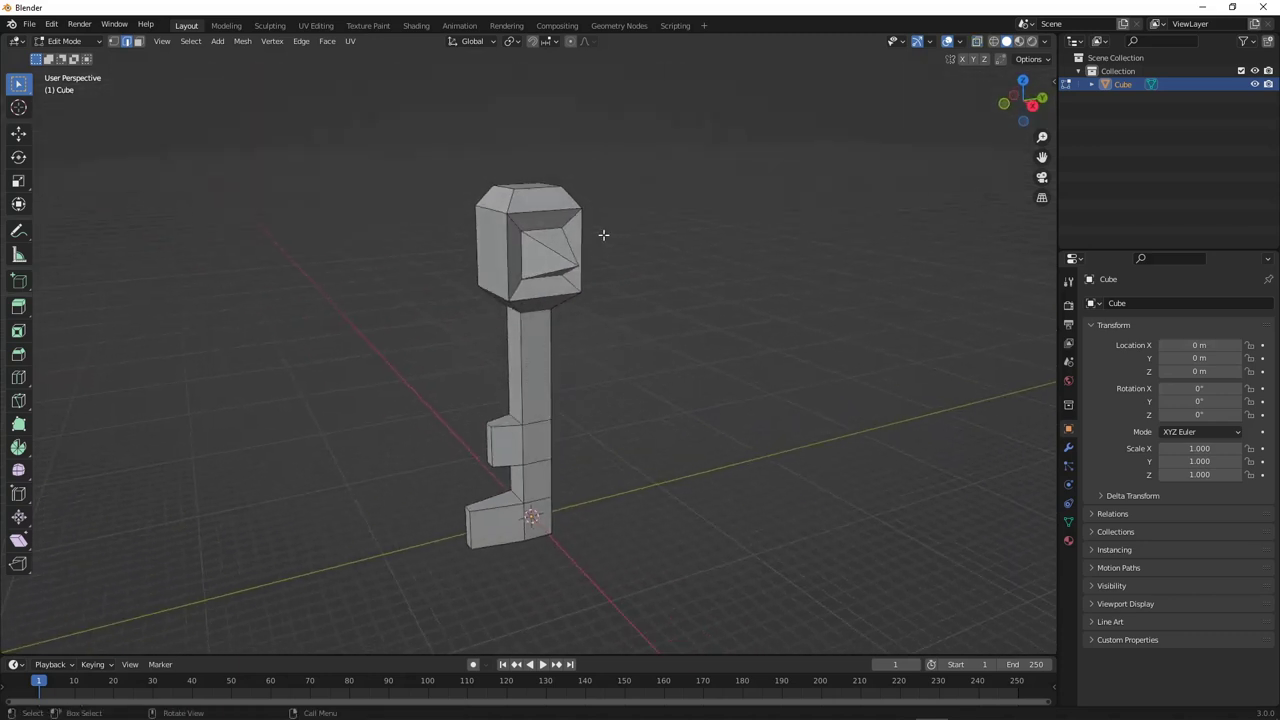
left_click(1046, 43)
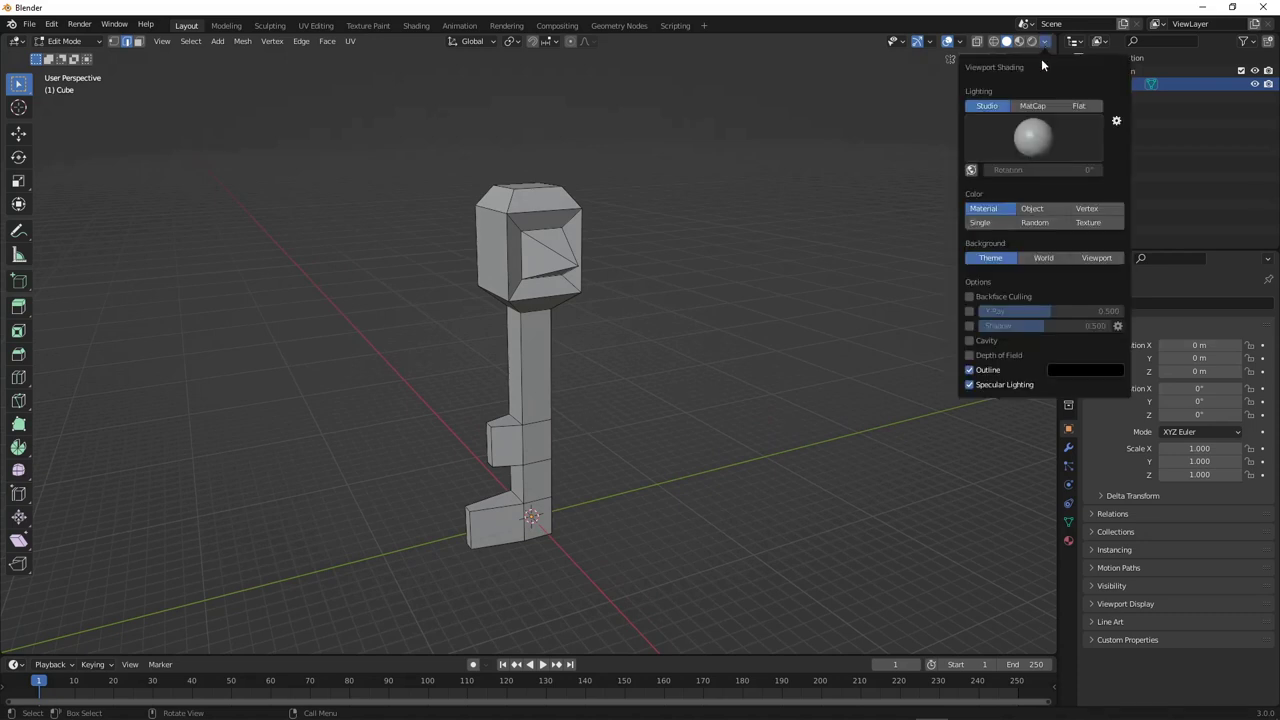
left_click(970, 297)
middle_click_drag(685, 456, 600, 448)
Switch to circle selection and orbit around the key to examine the mesh interior
key("alt+z")
key("alt+z")
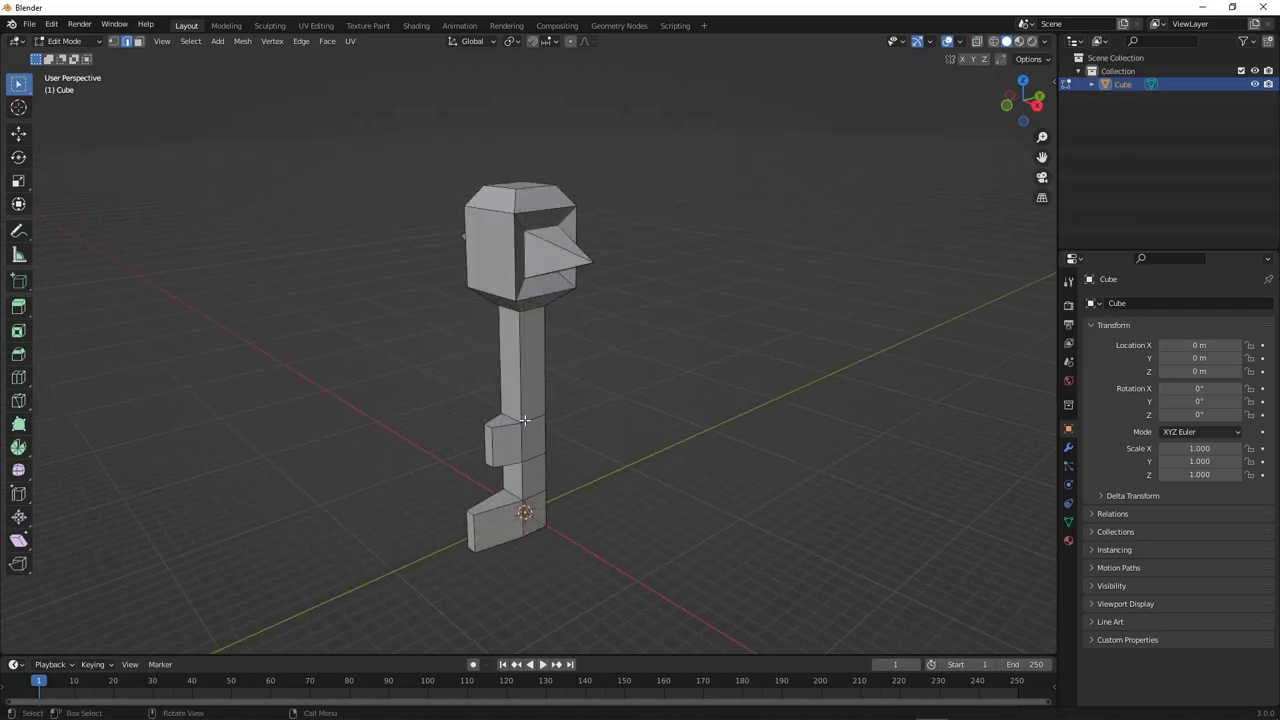
key("w")
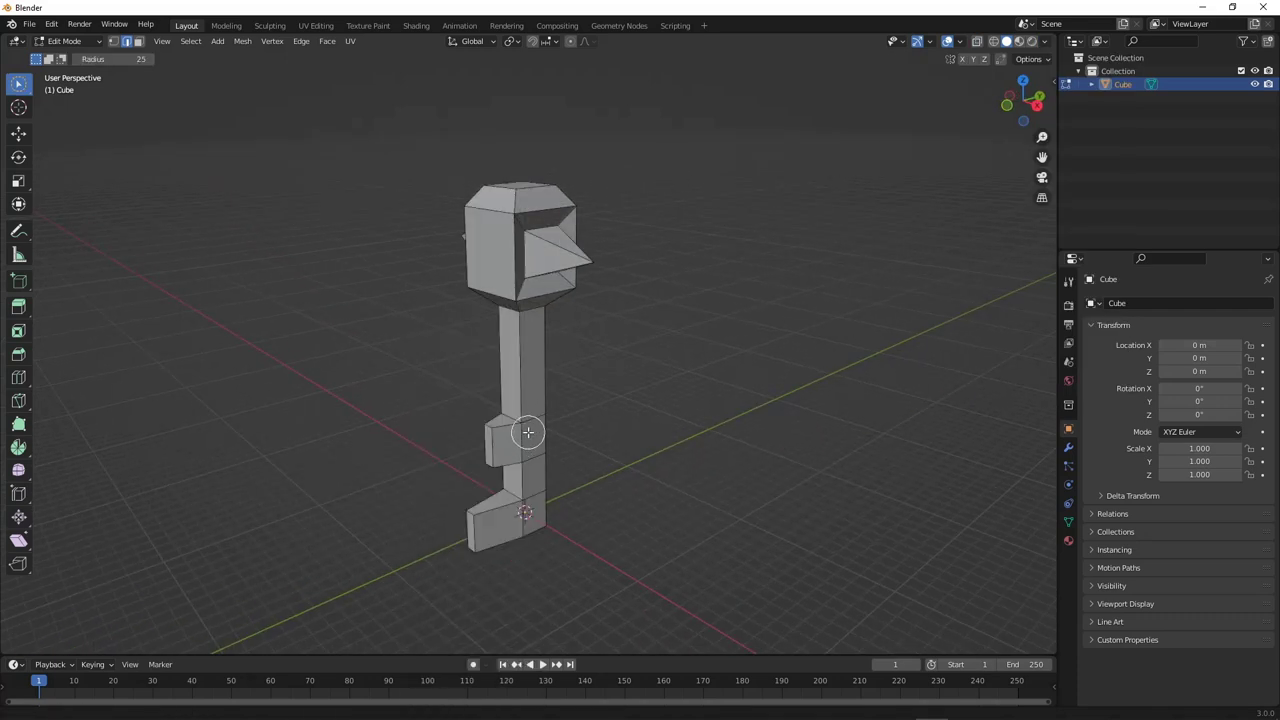
scroll(526, 423, "up", 10)
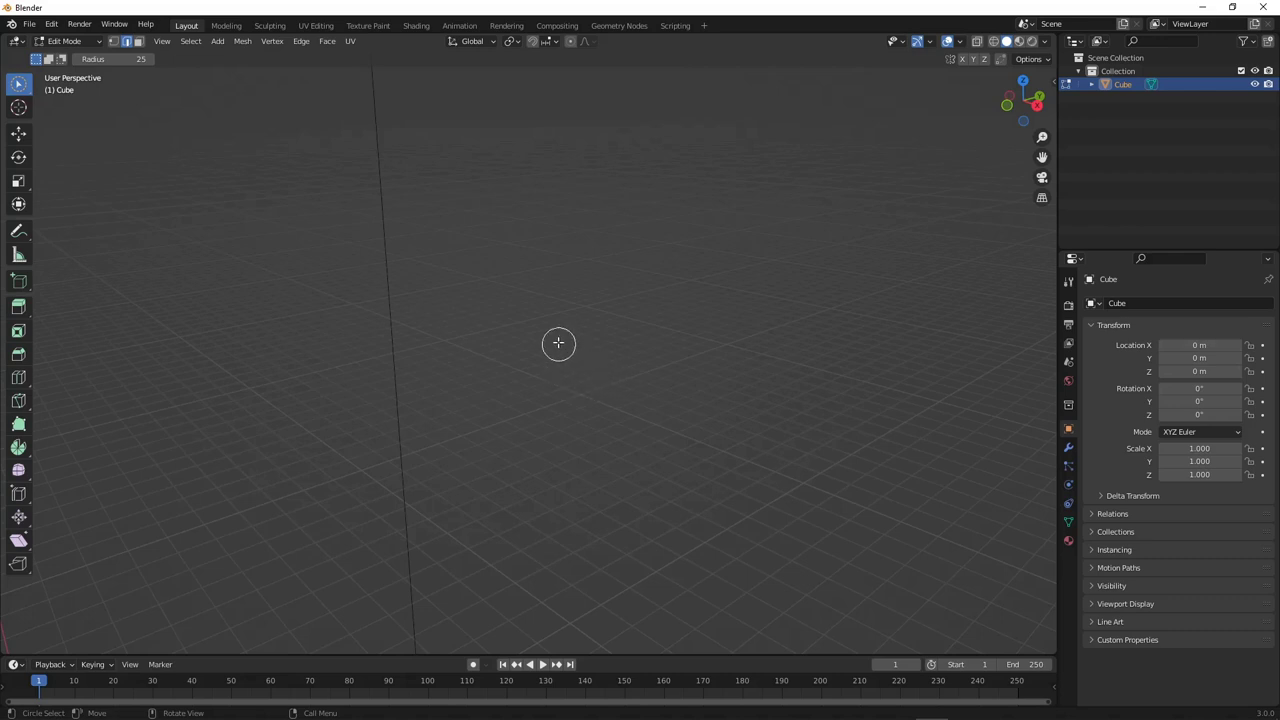
middle_click_drag(394, 469, 253, 570)
scroll(438, 419, "down", 6)
middle_click_drag(438, 419, 551, 366)
key("Tab")
key("Tab")
With X-ray on and lasso selection, select an interior face of the key's shaft
key("alt+z")
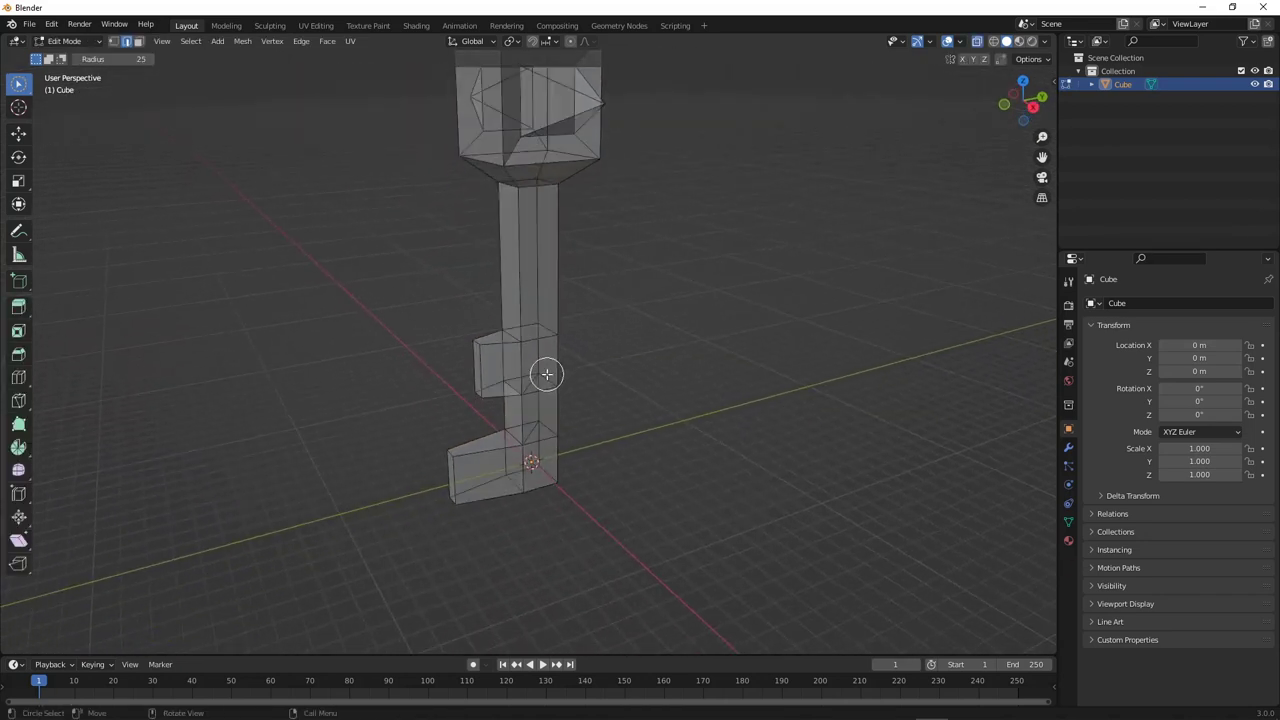
mouse_move(540, 421)
middle_mouse_down()
mouse_move(506, 417)
mouse_move(548, 398)
middle_mouse_up()
key("w")
scroll(540, 300, "up", 4)
middle_click_drag(534, 266, 549, 359)
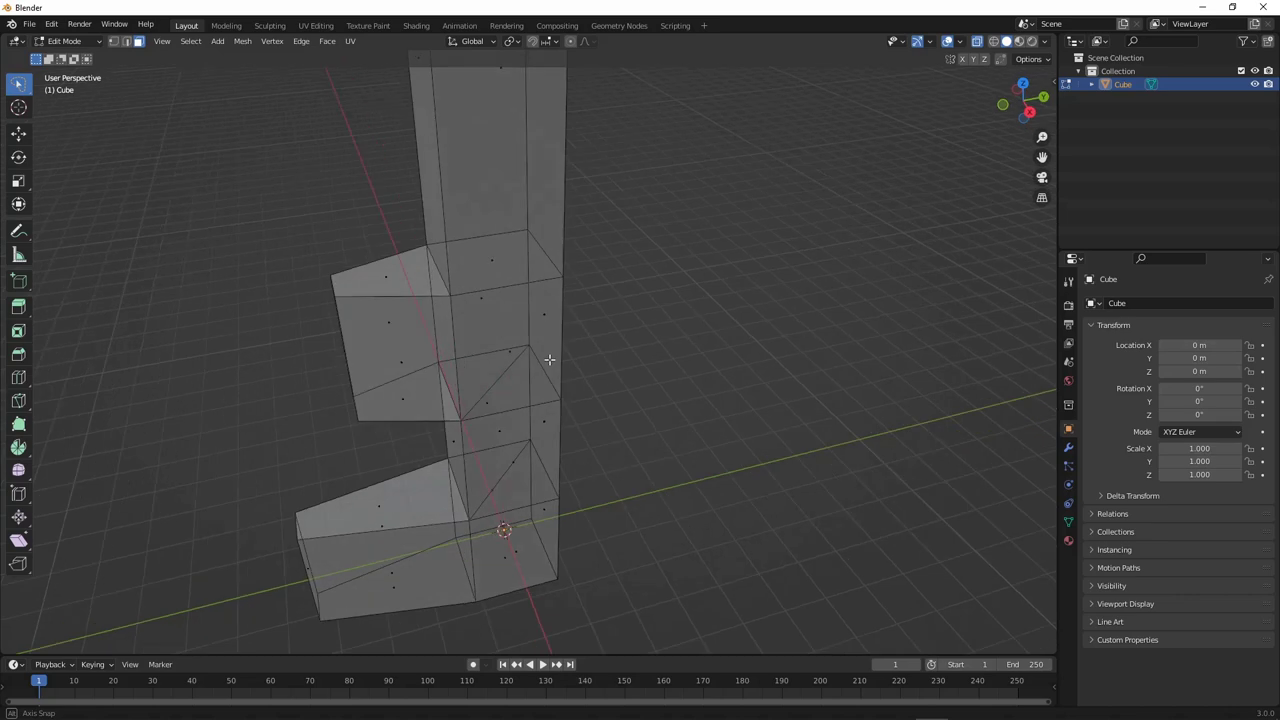
left_click(491, 257)
mouse_move(491, 257)
middle_mouse_down()
mouse_move(360, 183)
mouse_move(539, 163)
mouse_move(560, 237)
mouse_move(480, 280)
middle_mouse_up()
Delete the selected shaft face and another interior stem face using X > Faces
key("x")
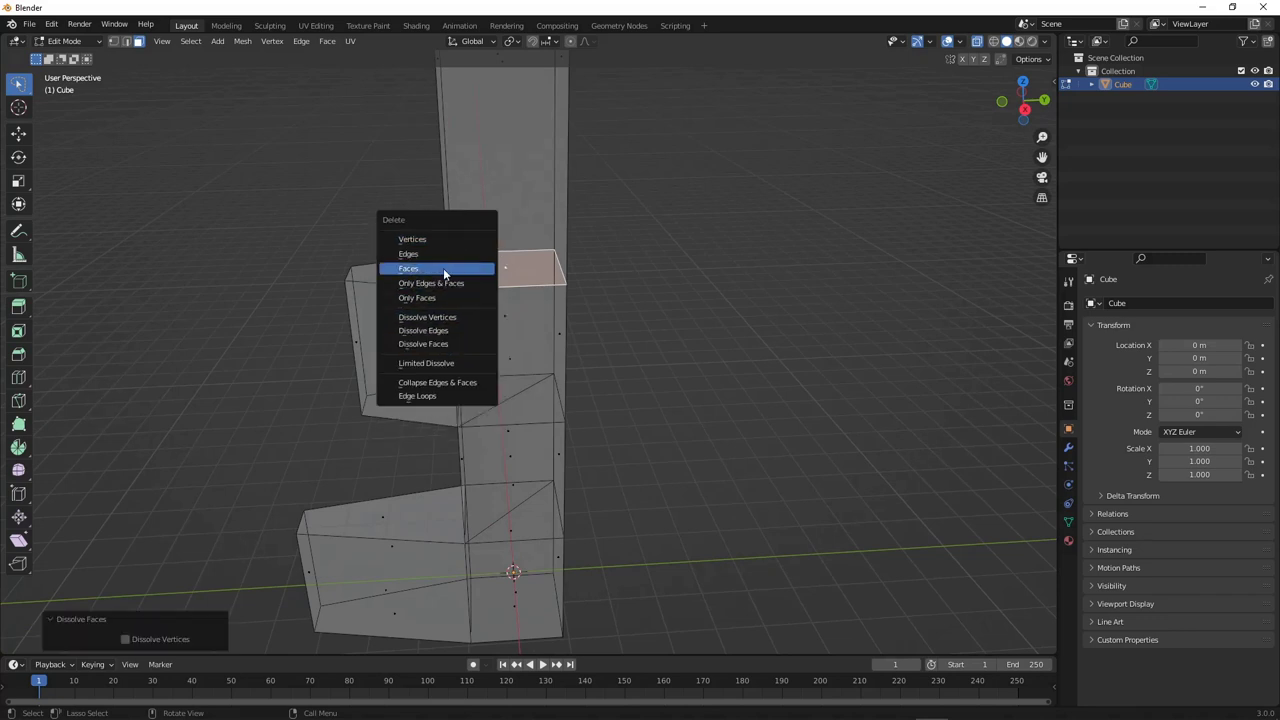
left_click(443, 268)
middle_click_drag(443, 268, 432, 381)
left_click(532, 430)
key("x")
left_click(514, 460)
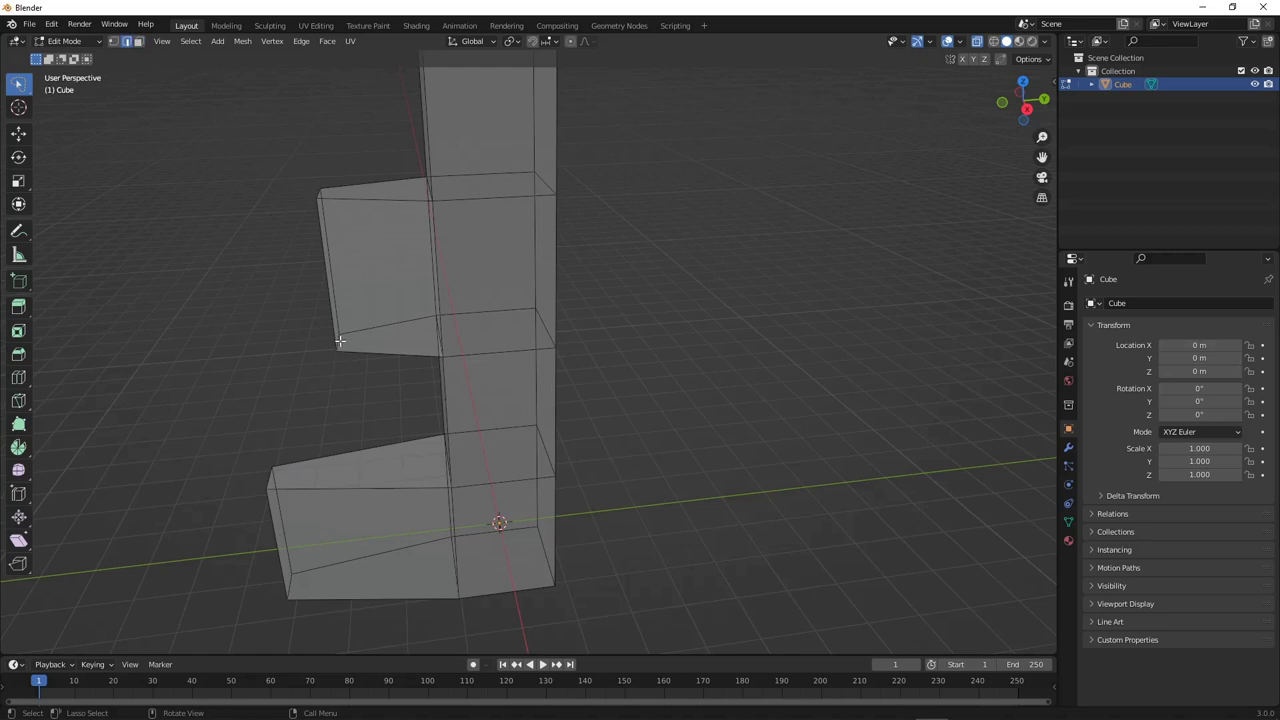
Orbit around the key to check the result, dismissing an unused Delete menu
middle_click_drag(340, 341, 357, 385)
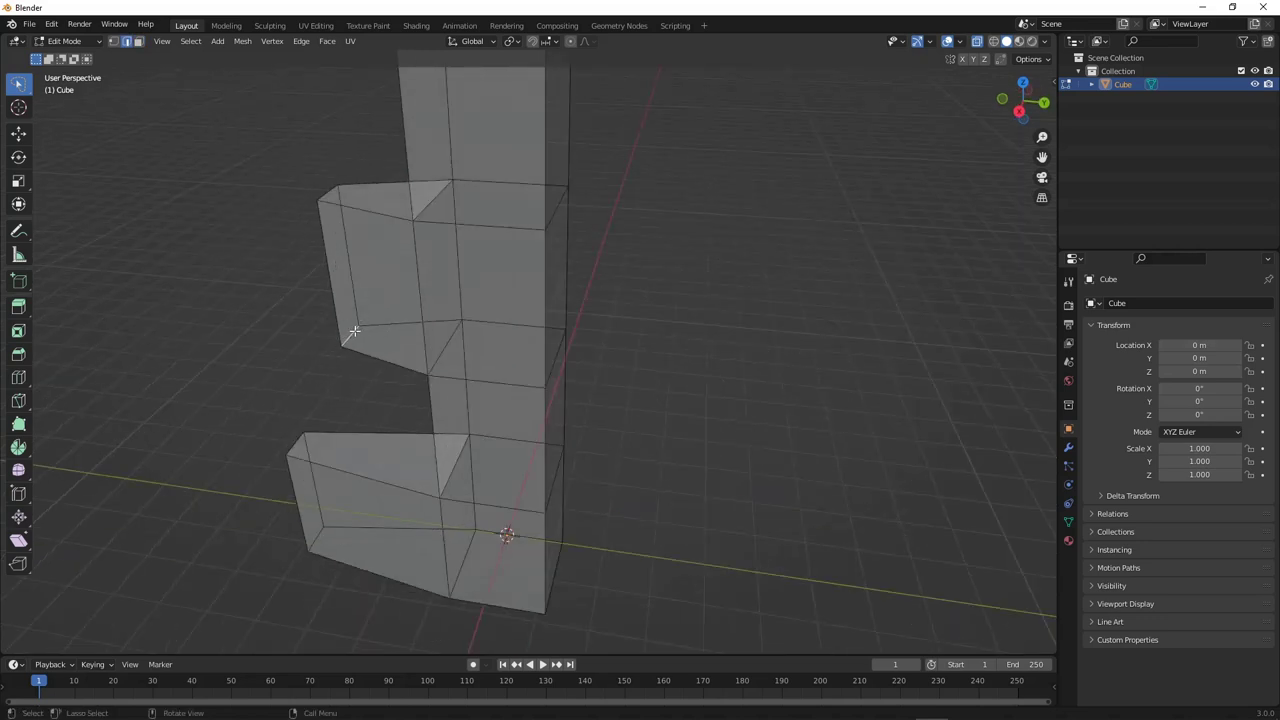
key("x")
key("Escape")
middle_click_drag(375, 322, 428, 283)
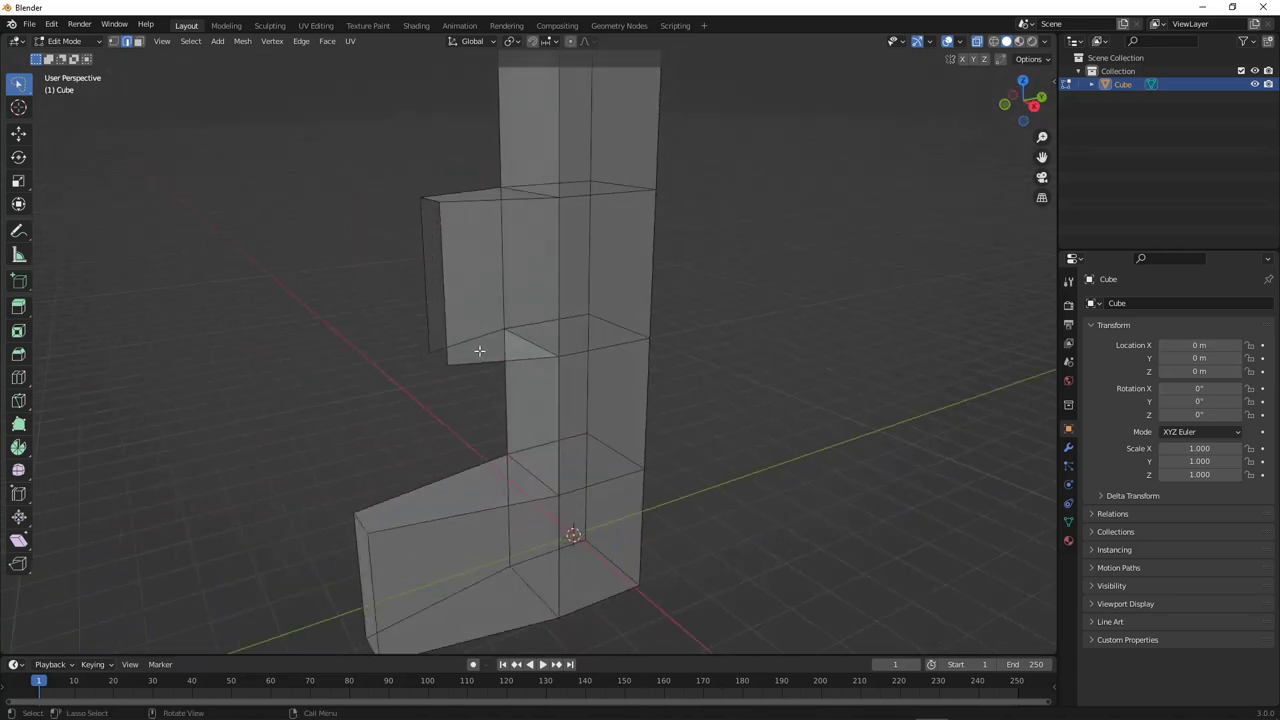
middle_click_drag(479, 350, 653, 304)
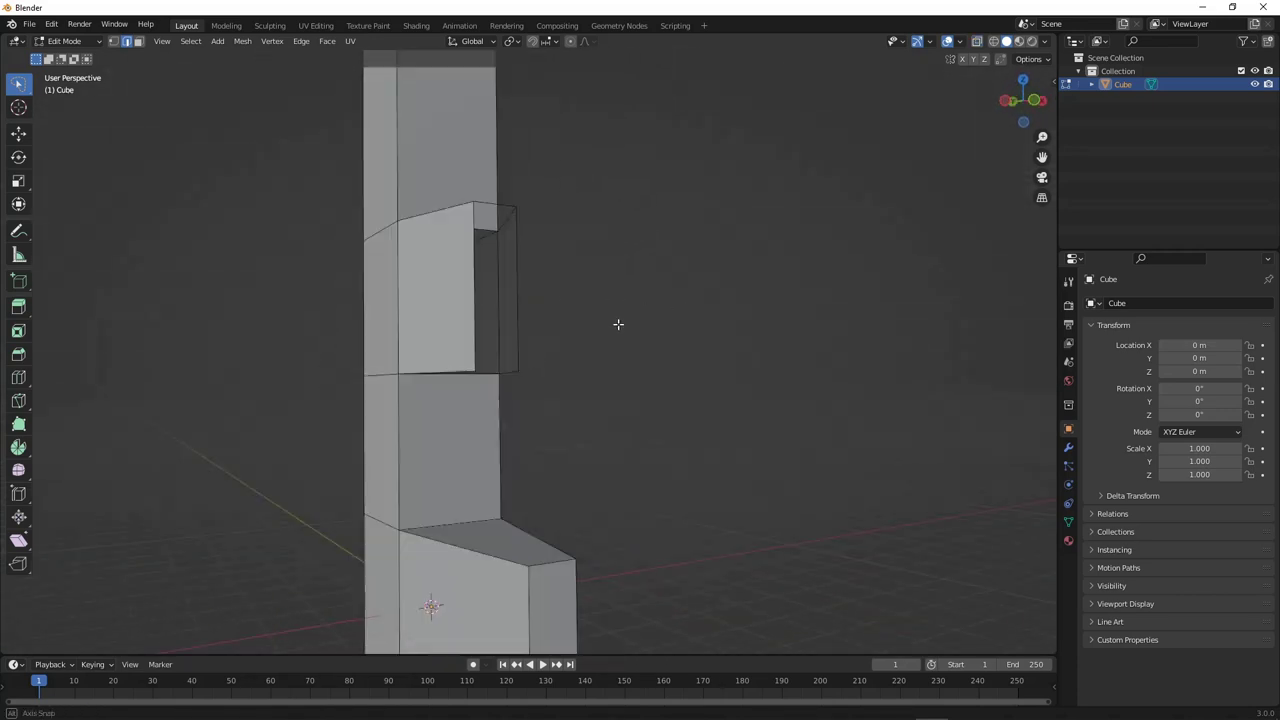
middle_click_drag(594, 332, 543, 371)
Select all vertices and merge duplicates with Merge Vertices By Distance
key("a")
key("ctrl+z")
right_click(538, 365)
left_click(522, 458)
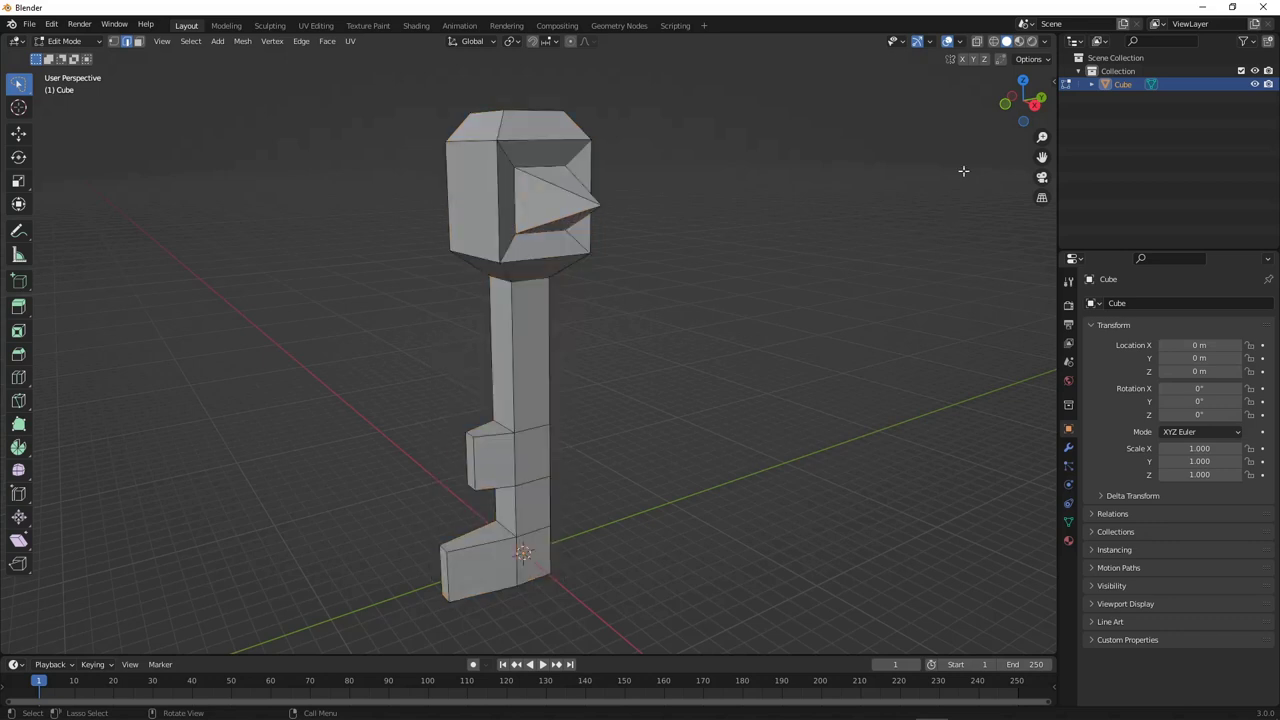
Switch to face select mode and enable Backface Culling in Viewport Shading
key("3")
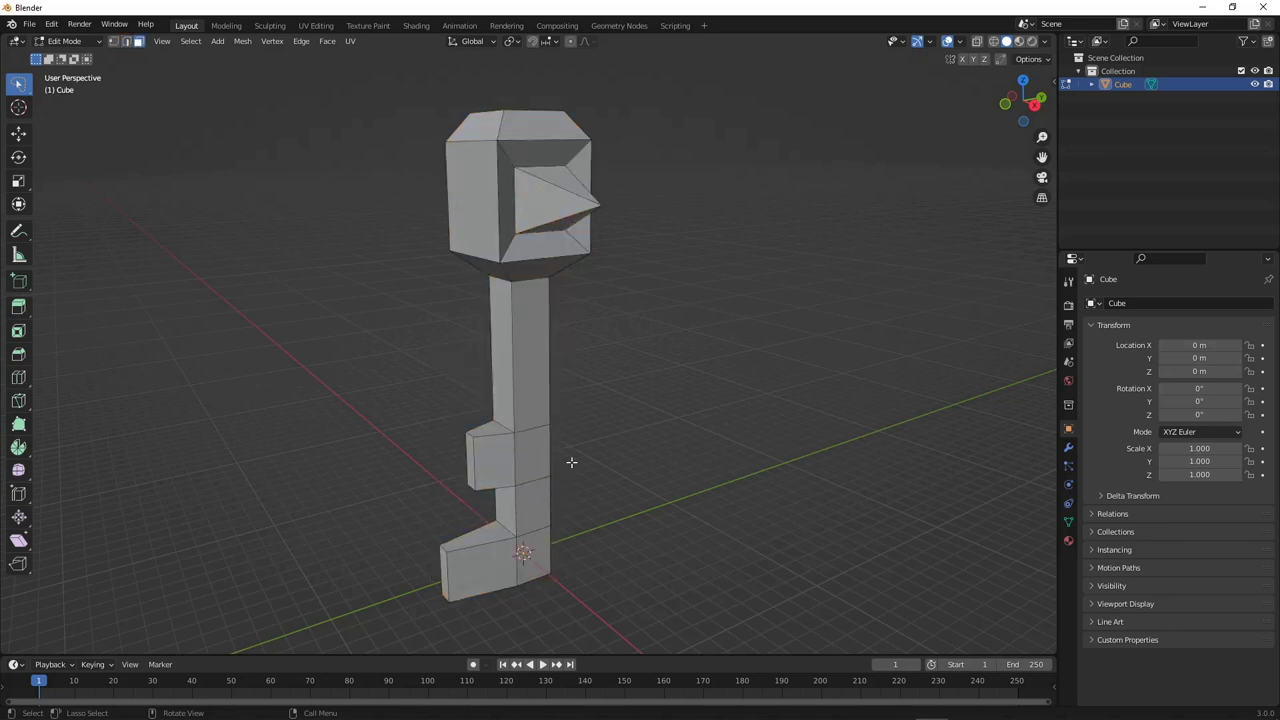
middle_click_drag(572, 331, 616, 297)
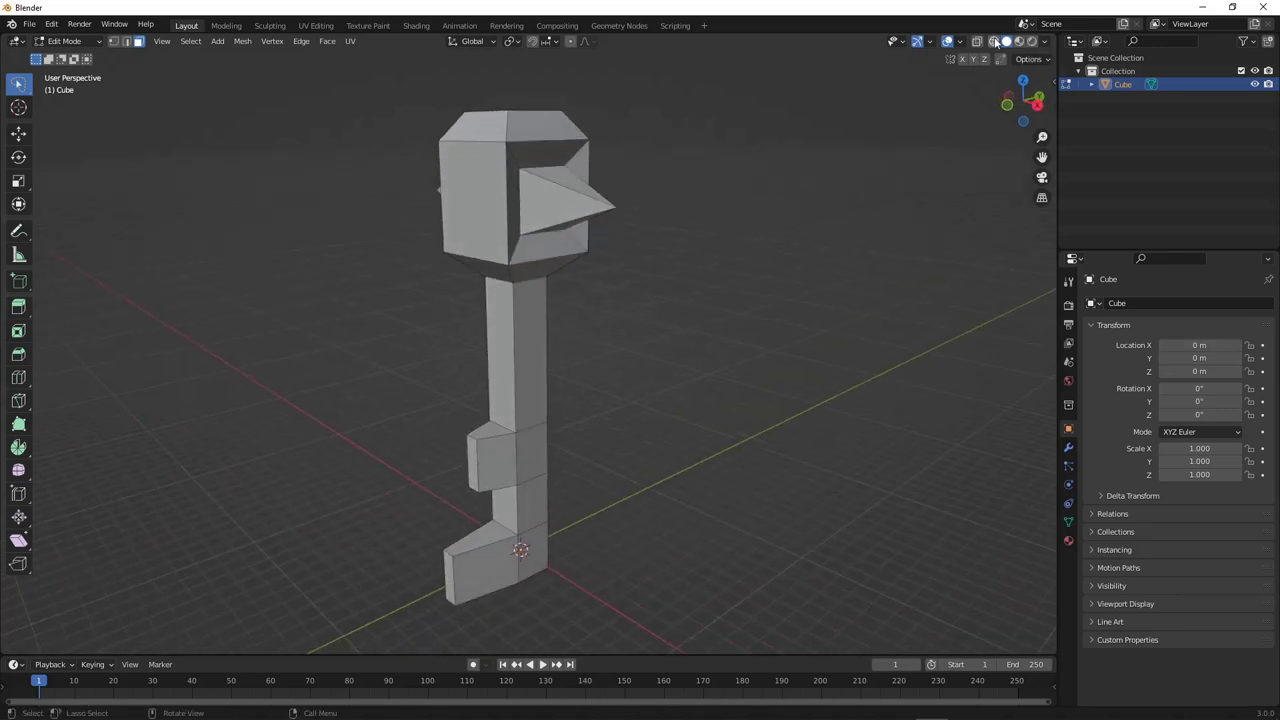
left_click(1046, 42)
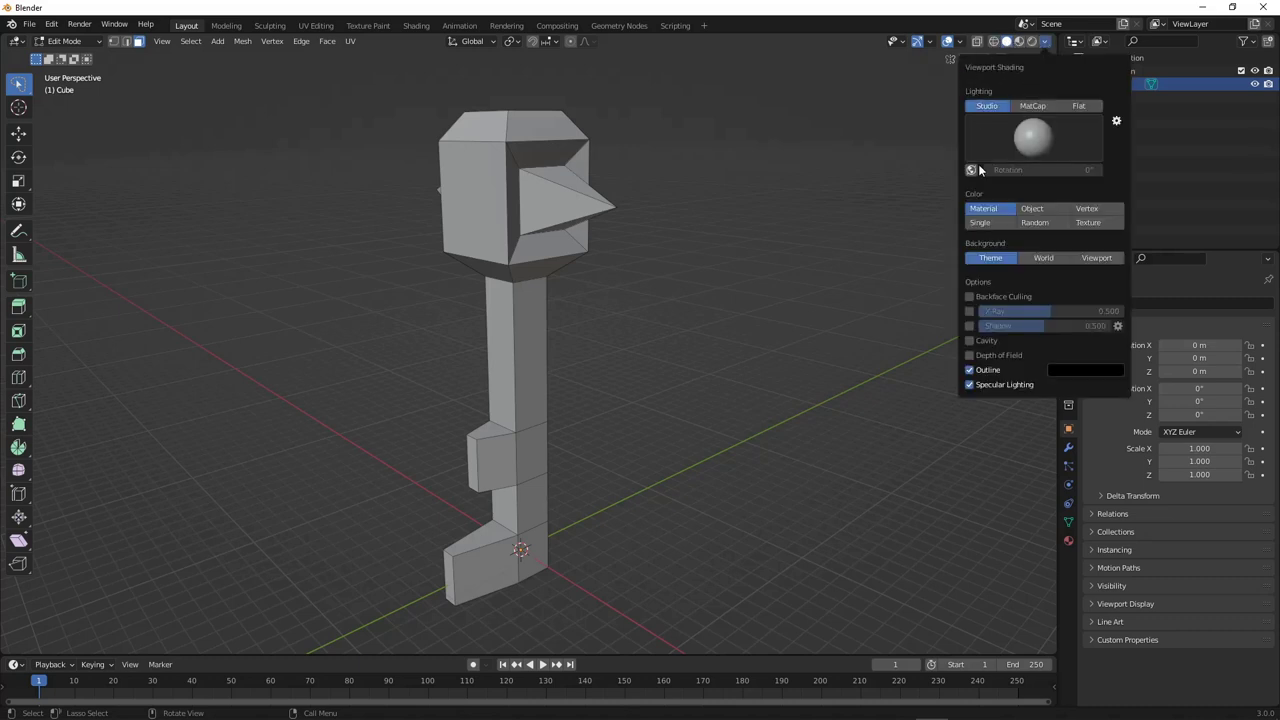
left_click(969, 297)
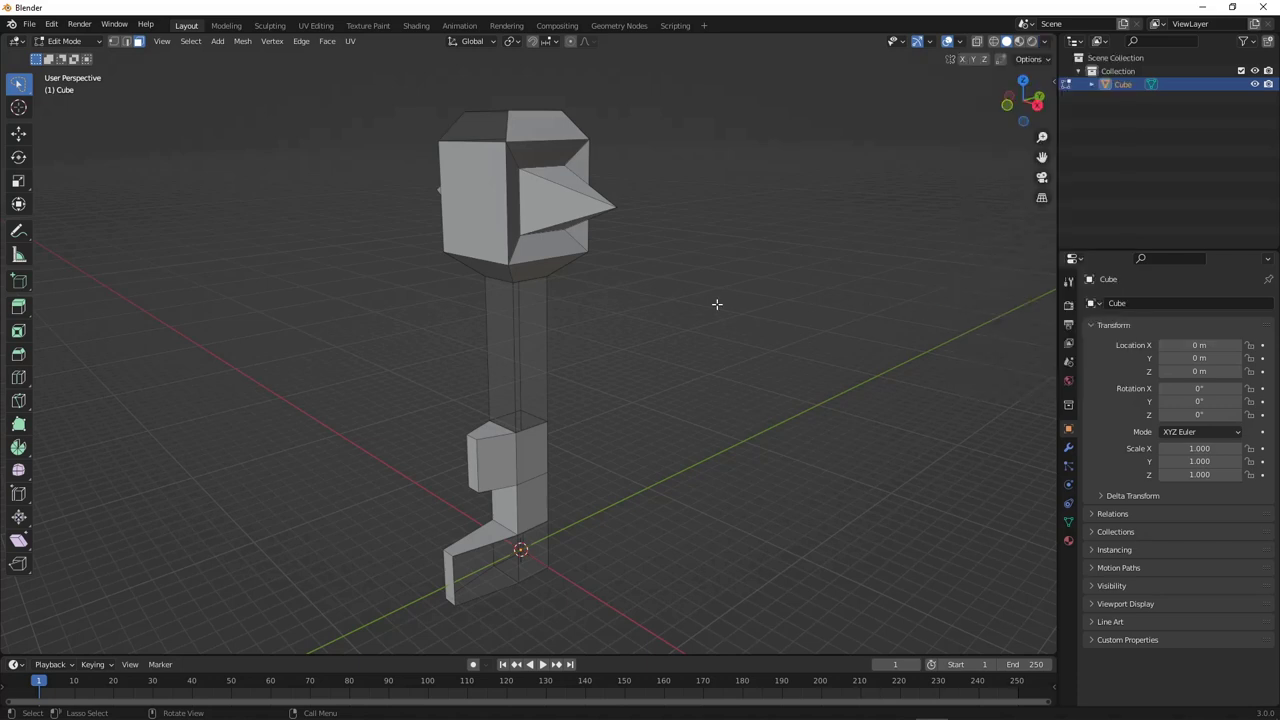
Select the head's top face, stem faces and foot's front face to inspect them, then deselect
middle_click_drag(501, 186, 568, 237)
left_click(476, 130)
left_click(497, 350)
left_click(525, 345, "shift")
left_click(535, 455, "shift")
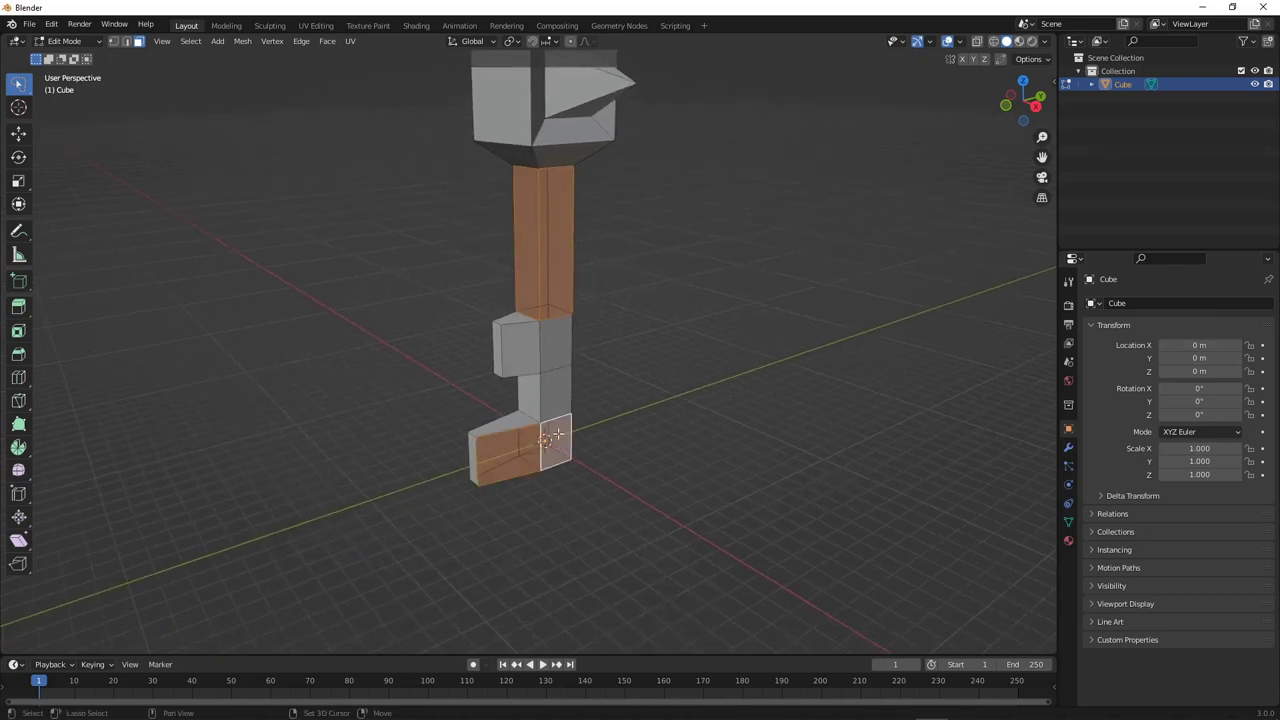
middle_click_drag(535, 455, 540, 565, "shift")
left_click(514, 149, "shift")
key("alt+a")
Select the shaft's front-right face, check its values in the N panel, and bring up the Normals menu
middle_click_drag(526, 351, 515, 212)
middle_click_drag(545, 283, 545, 405)
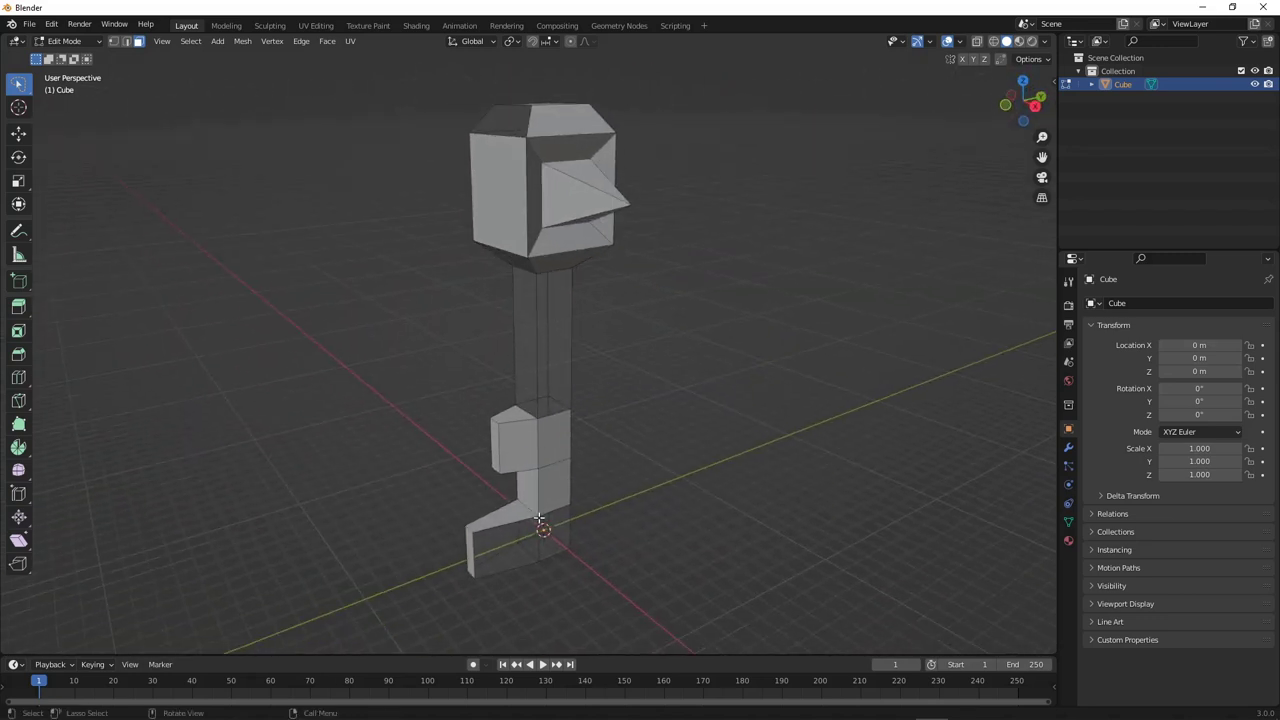
left_click(512, 546)
left_click(549, 535)
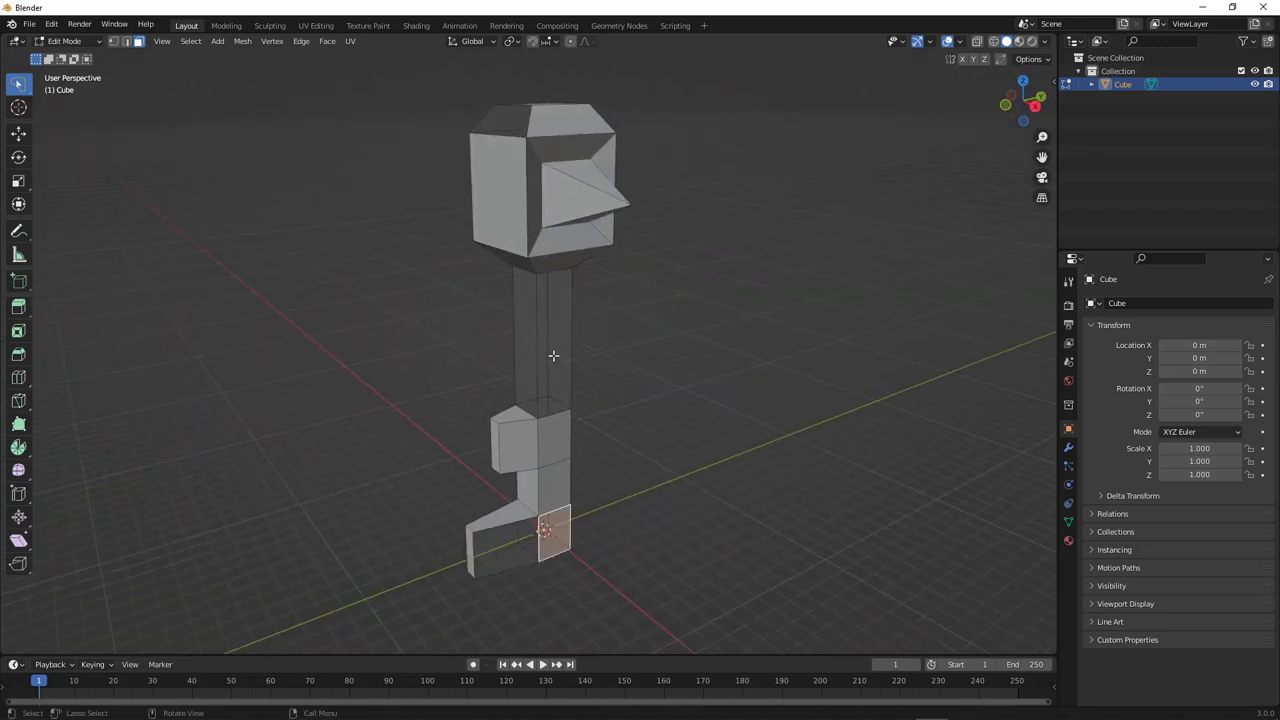
left_click(552, 354)
left_click(509, 123)
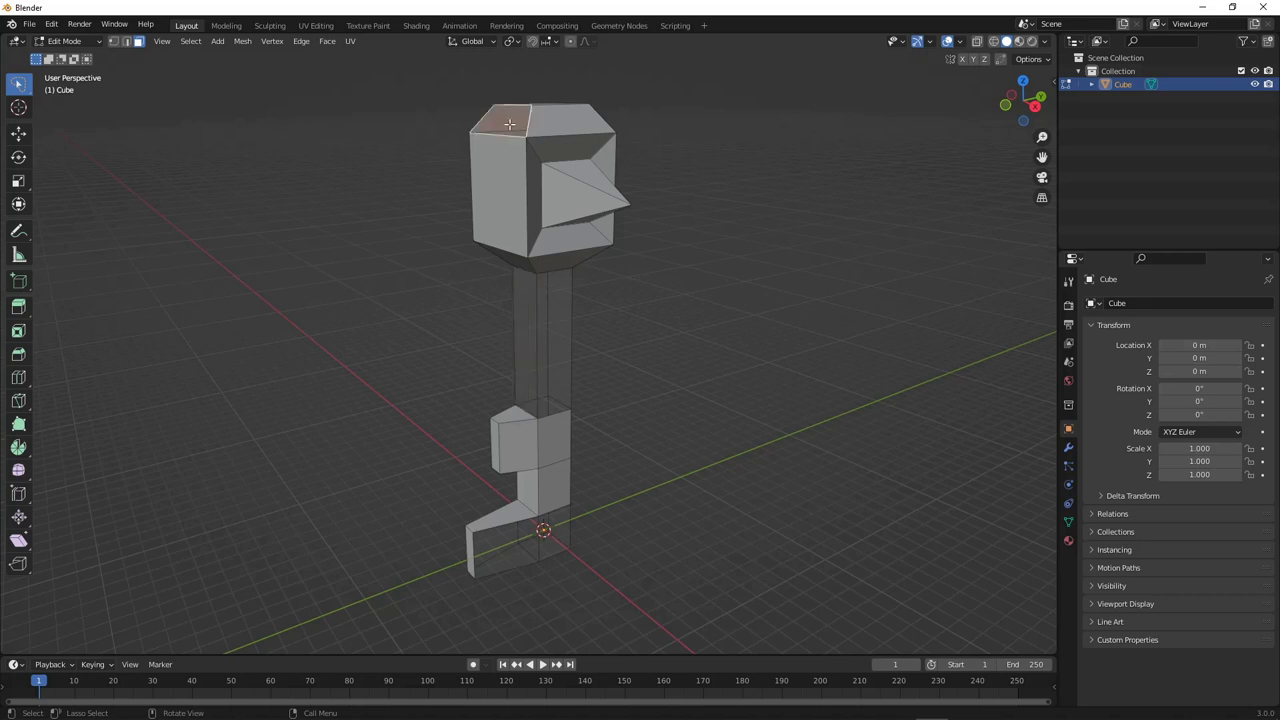
left_click(541, 346)
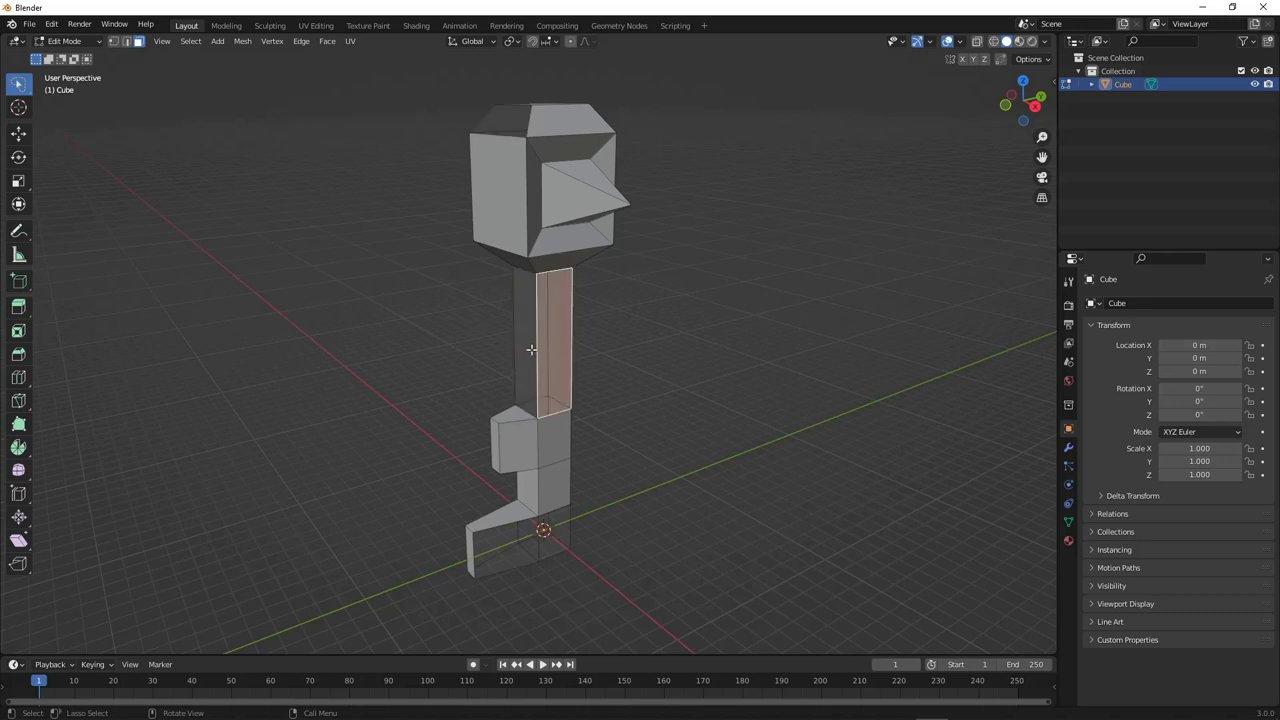
key("n")
key("n")
key("alt+n")
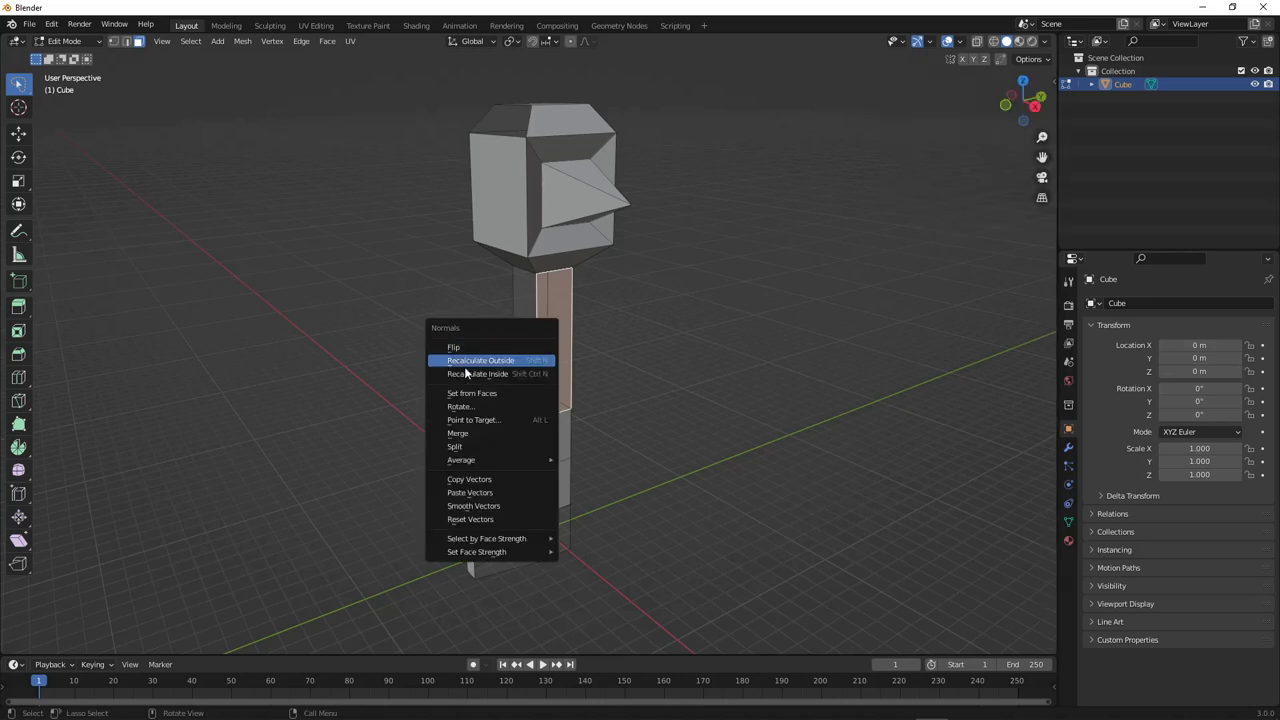
Recalculate the selected shaft face's normal to point outward
left_click(470, 480)
key("n")
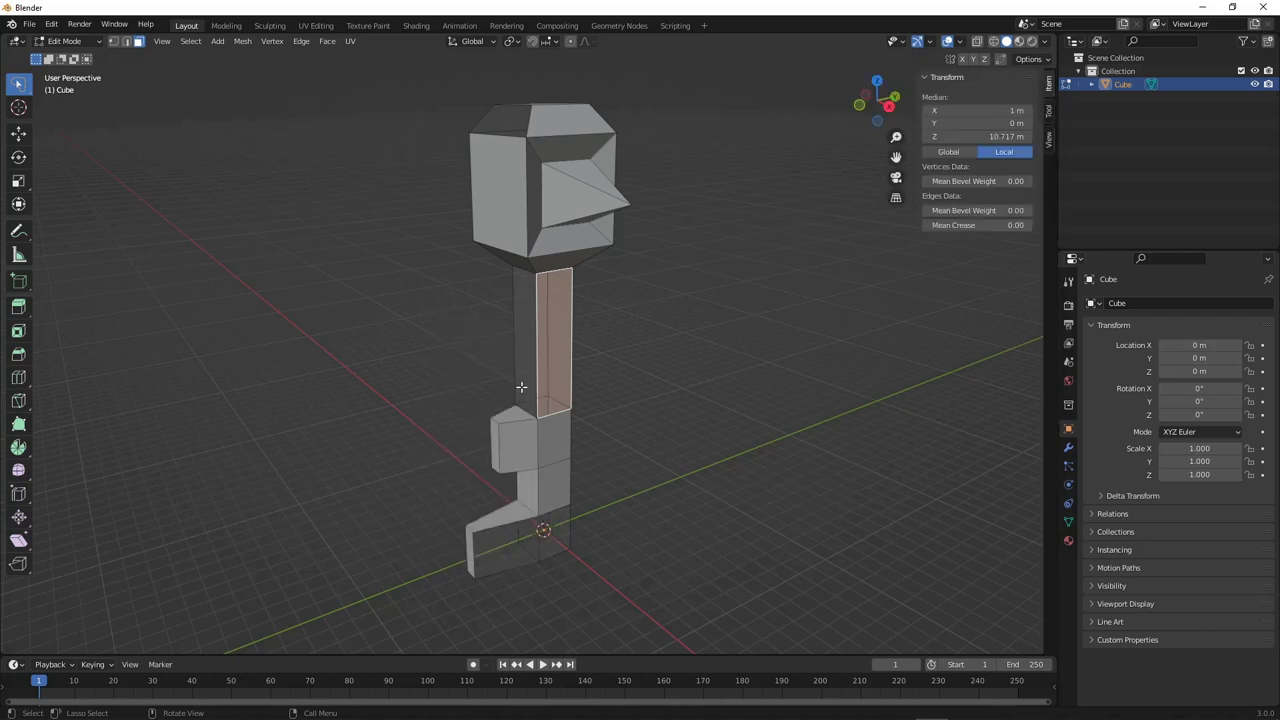
key("n")
key("alt+n")
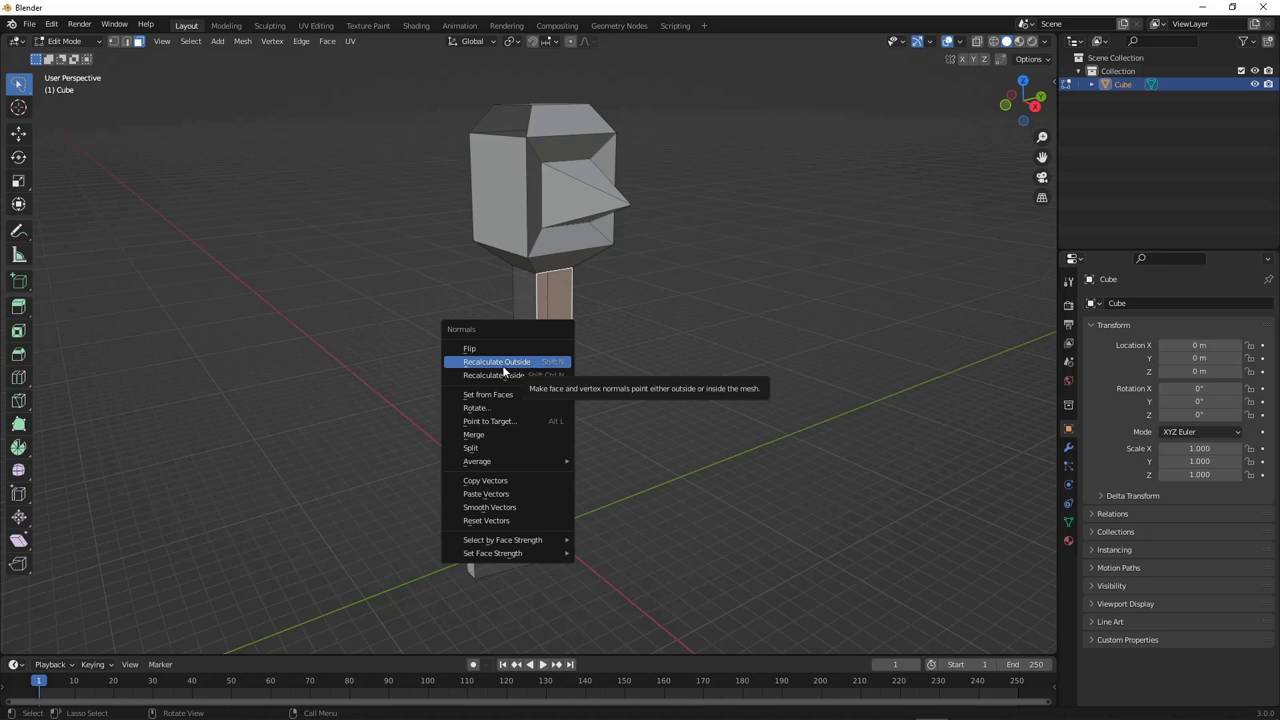
left_click(502, 365)
middle_click_drag(520, 365, 560, 320)
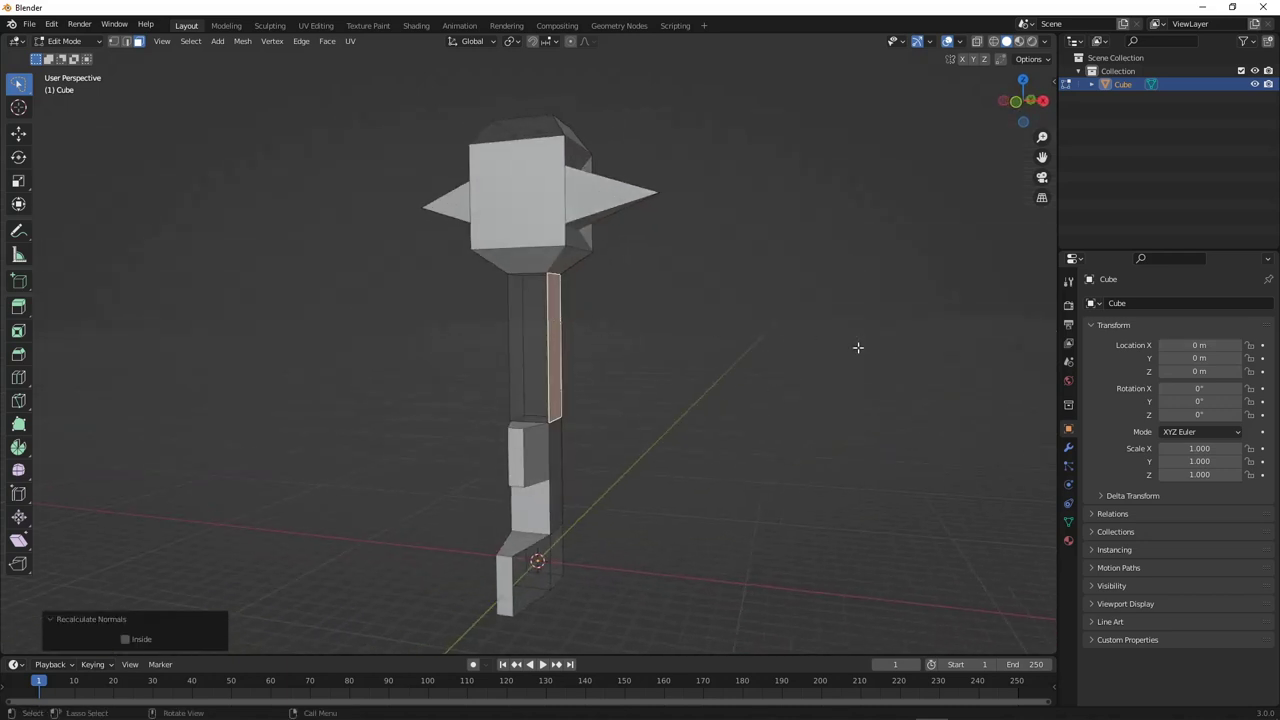
middle_click_drag(557, 275, 522, 300)
key("alt+n")
left_click(518, 323)
Recalculate outward normals for the head's top face and the foot's front and side faces
left_click(510, 136)
key("alt+n")
left_click(510, 136)
left_click(516, 545)
left_click(540, 541, "shift")
key("alt+n")
left_click(540, 541)
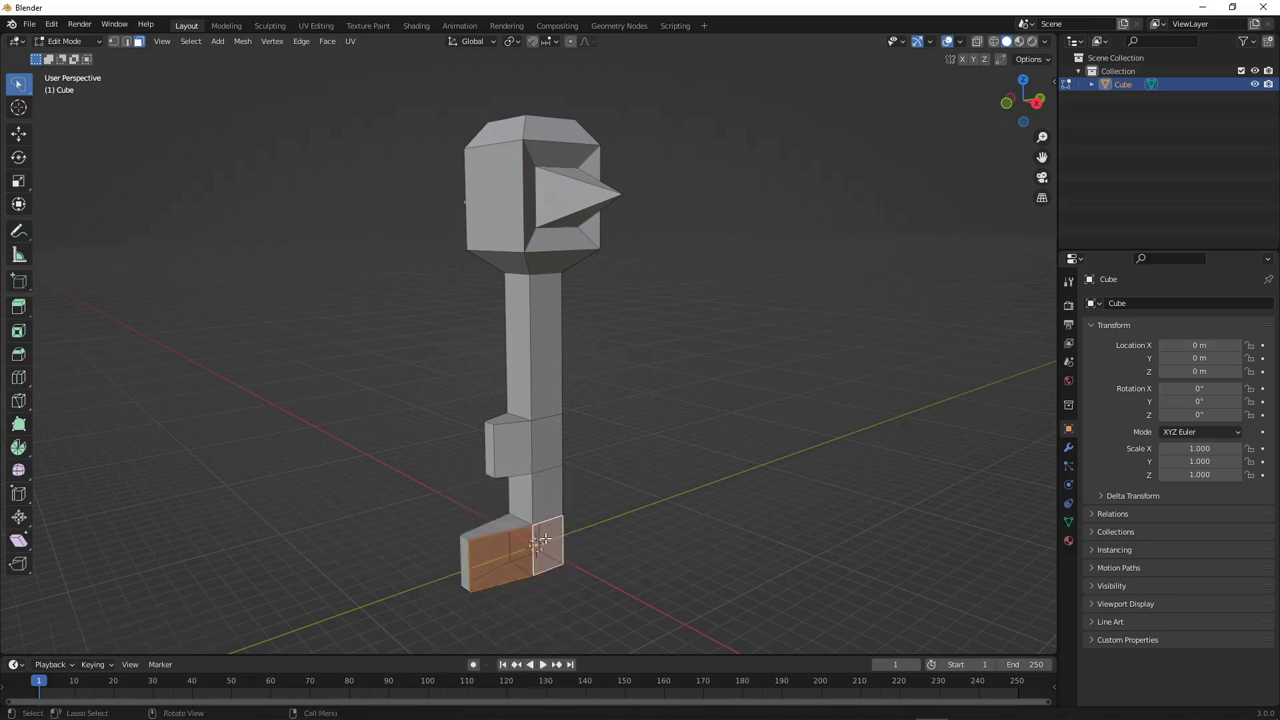
key("alt+n")
left_click(538, 519)
Select the whole mesh, recalculate all normals outside, then flip all face normals
middle_click_drag(540, 515, 949, 371)
left_click(606, 440)
key("a")
key("alt+n")
left_click(485, 360)
left_click(456, 350)
key("a")
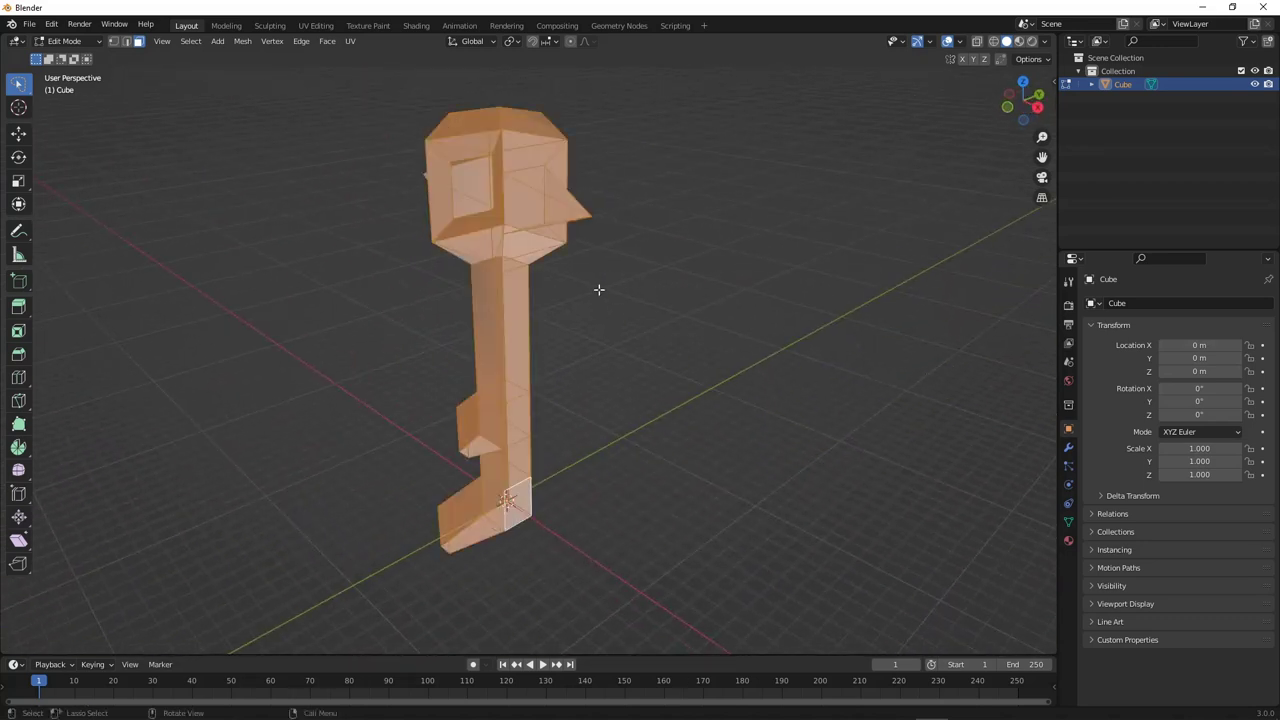
key("alt+n")
left_click(547, 258)
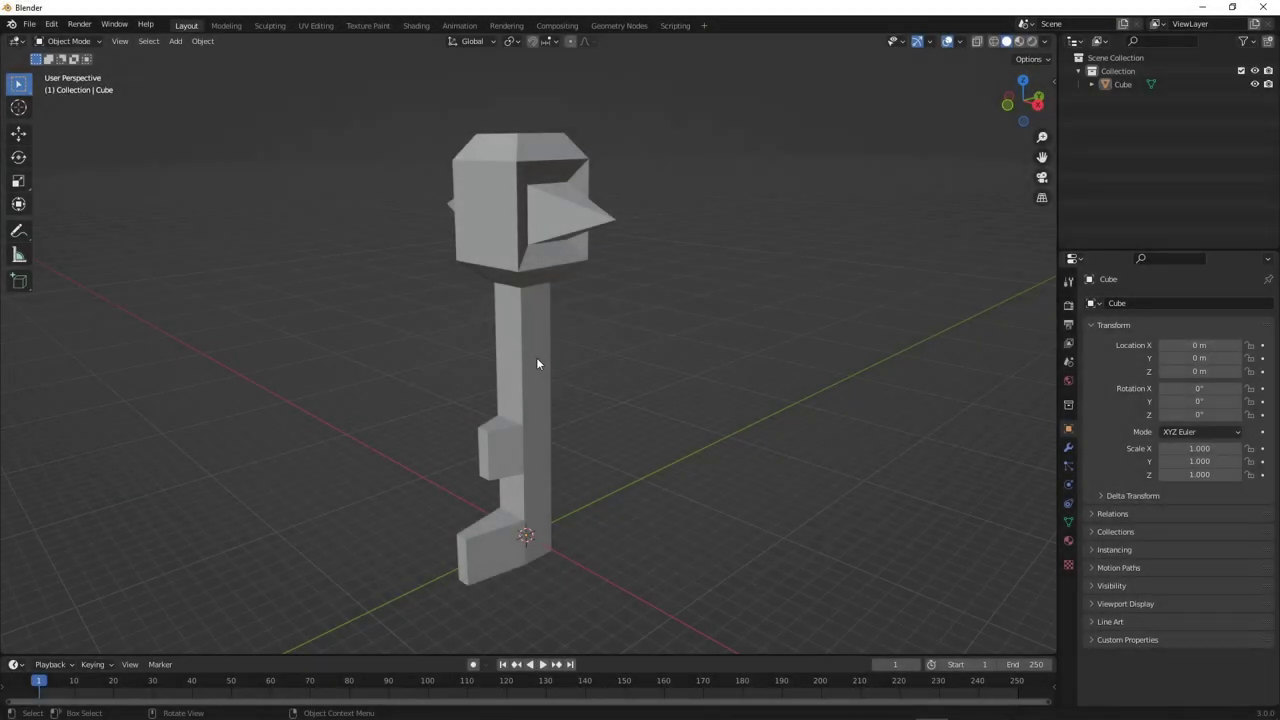
mouse_move(540, 363)
middle_mouse_down()
mouse_move(631, 346)
mouse_move(708, 366)
mouse_move(517, 371)
mouse_move(530, 378)
middle_mouse_up()
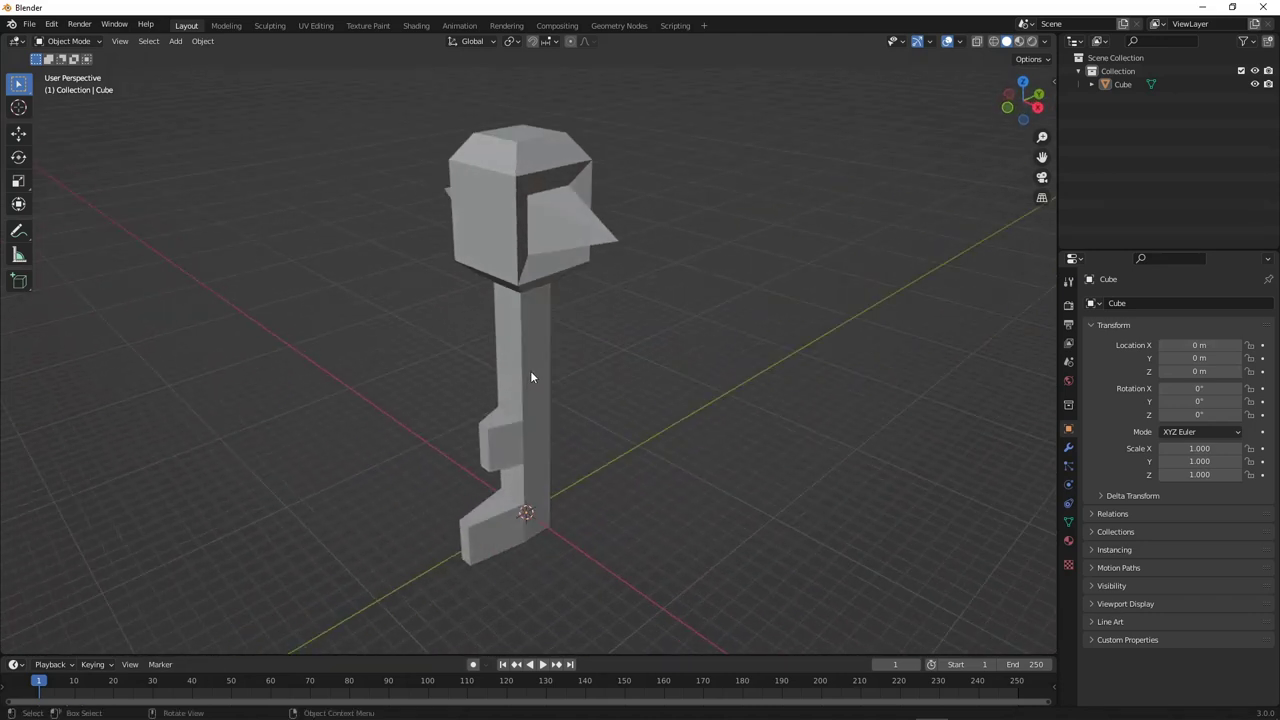
middle_click_drag(530, 332, 502, 118)
middle_click_drag(481, 490, 443, 346)
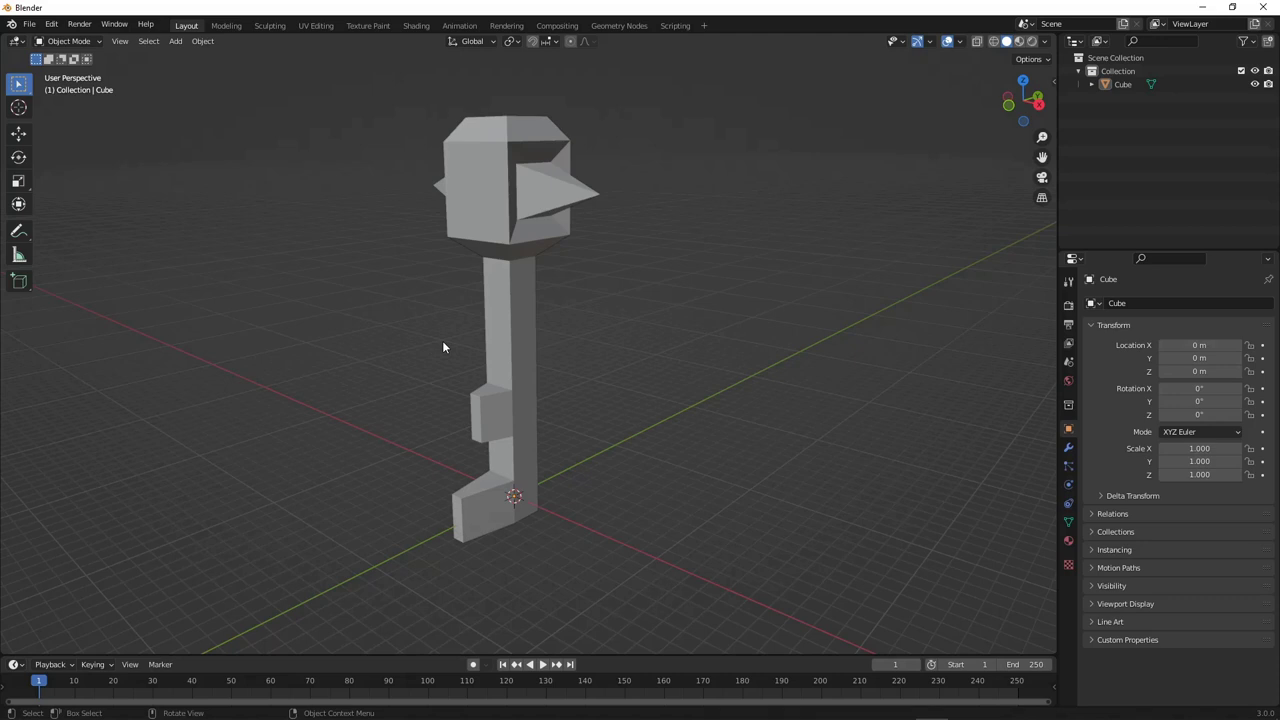
mouse_move(511, 260)
middle_mouse_down()
mouse_move(584, 293)
mouse_move(789, 318)
mouse_move(489, 312)
mouse_move(502, 255)
middle_mouse_up()
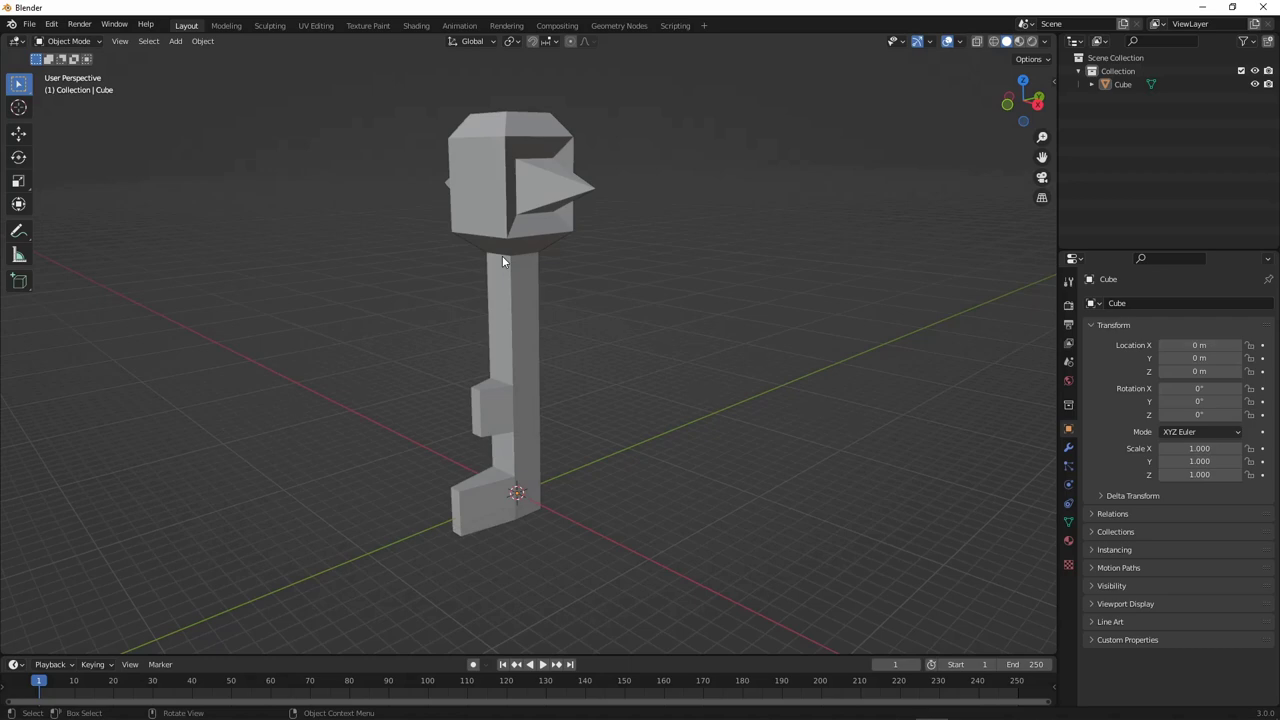